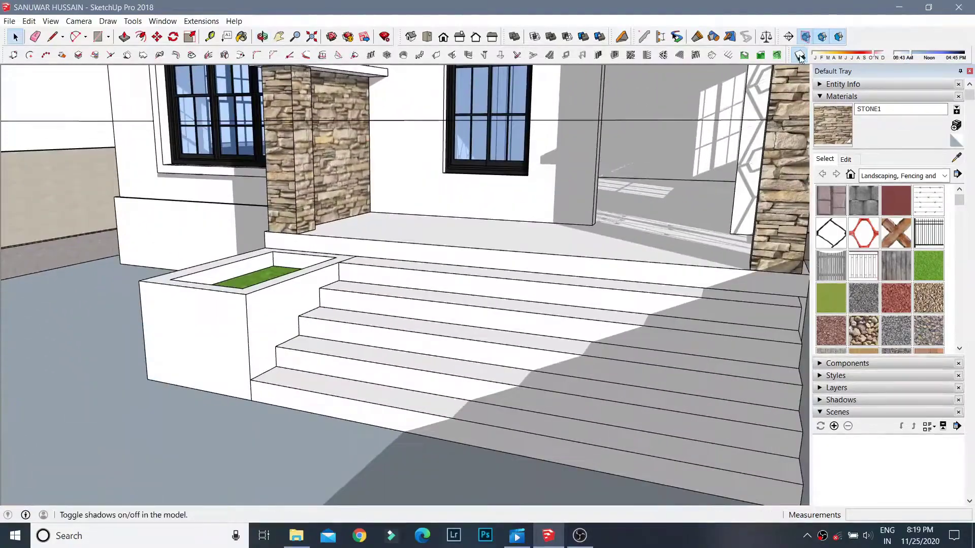
Turn off sun shadows and orbit around the front steps and planter.
click(800, 58)
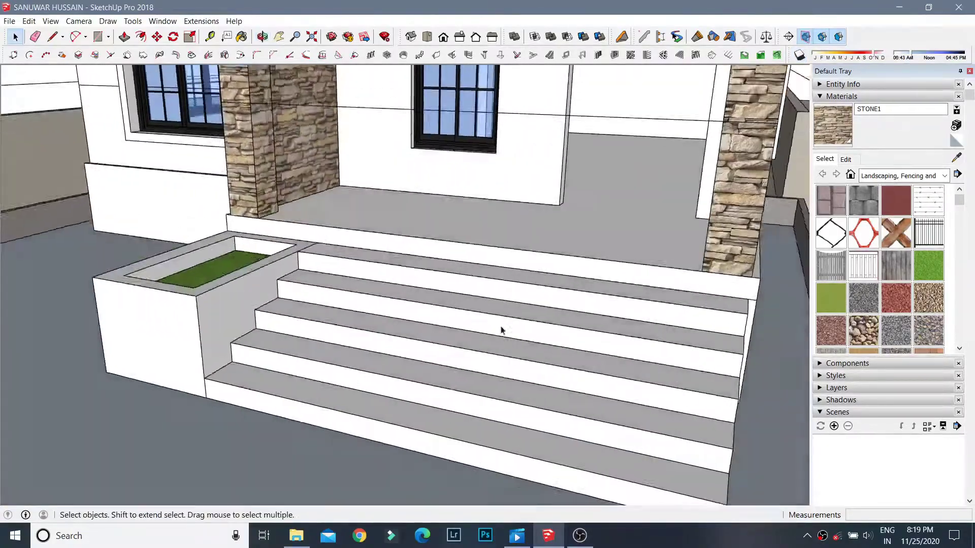
scroll(390, 415, up, 3)
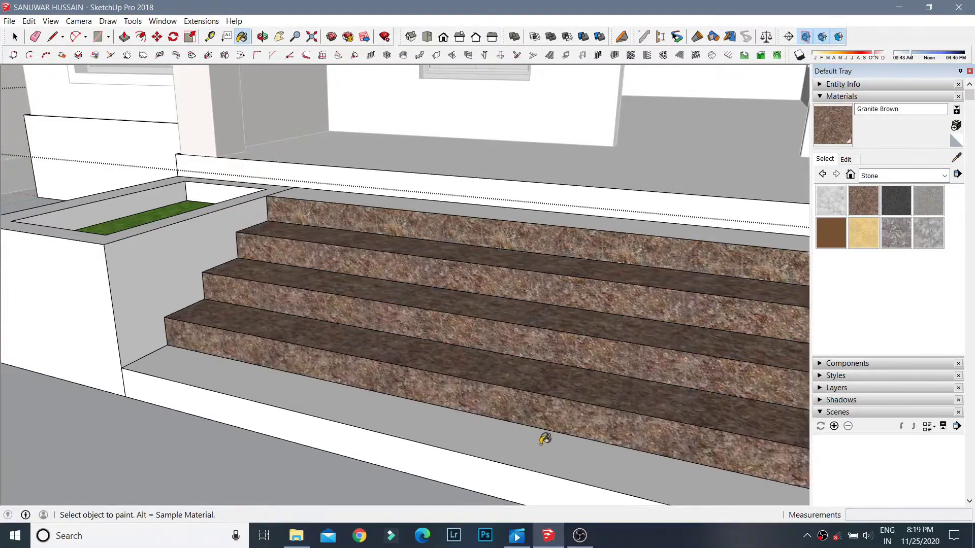
shift+middle_drag(545, 439, 493, 384)
mouse_move(662, 249)
middle_down()
mouse_move(494, 266)
mouse_move(570, 191)
mouse_move(458, 248)
middle_up()
scroll(303, 333, down, 3)
mouse_move(303, 333)
middle_down()
mouse_move(633, 320)
mouse_move(539, 328)
middle_up()
scroll(600, 436, up, 2)
scroll(644, 374, down, 3)
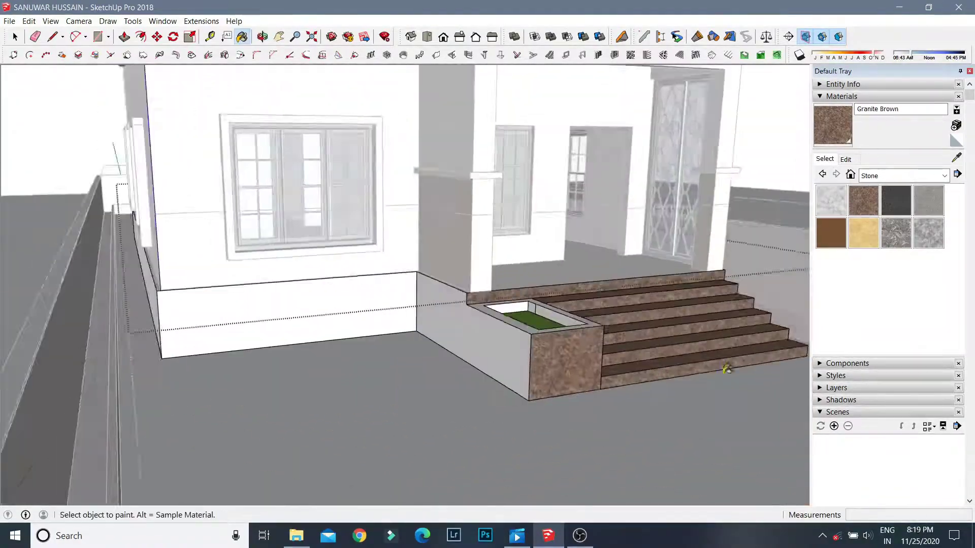
mouse_move(645, 374)
middle_down()
mouse_move(174, 364)
mouse_move(305, 337)
mouse_move(464, 370)
middle_up()
scroll(175, 364, up, 3)
scroll(174, 364, up, 2)
scroll(196, 374, down, 3)
Paint the porch floor Stone Brushed Khaki and check it from the front-left.
click(863, 232)
click(396, 305)
scroll(419, 322, down, 3)
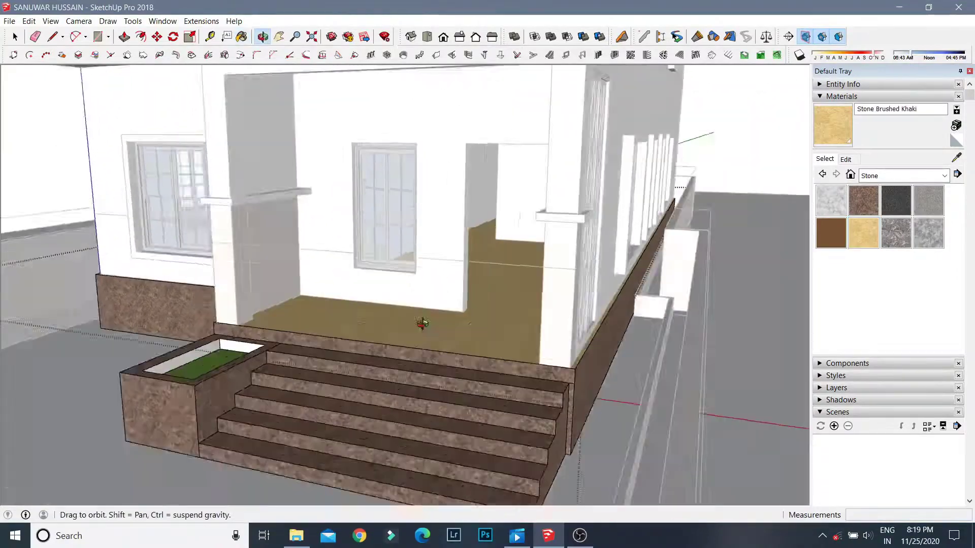
mouse_move(420, 322)
middle_down()
mouse_move(660, 358)
mouse_move(629, 394)
middle_up()
scroll(660, 359, up, 3)
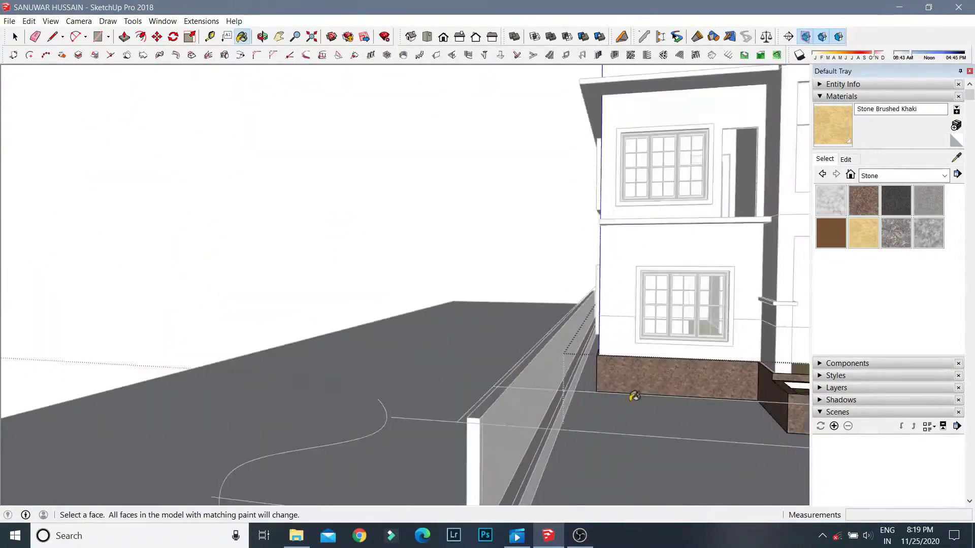
scroll(629, 394, down, 5)
mouse_move(660, 356)
shift+middle_down()
mouse_move(508, 325)
mouse_move(694, 283)
shift+middle_up()
Orbit out to wide upper-floor and side views of the house.
scroll(481, 311, up, 5)
scroll(674, 226, up, 3)
scroll(602, 148, down, 3)
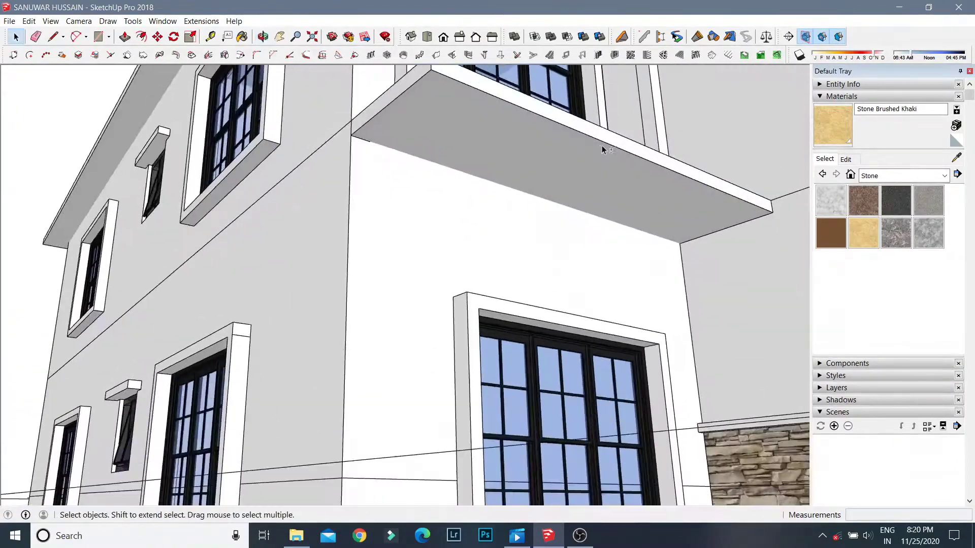
scroll(524, 209, up, 2)
scroll(468, 259, down, 3)
mouse_move(468, 259)
middle_down()
mouse_move(442, 371)
mouse_move(657, 301)
mouse_move(562, 359)
middle_up()
scroll(442, 371, down, 5)
scroll(640, 272, up, 3)
scroll(163, 330, up, 2)
scroll(163, 331, down, 4)
mouse_move(163, 330)
middle_down()
mouse_move(429, 275)
mouse_move(554, 341)
middle_up()
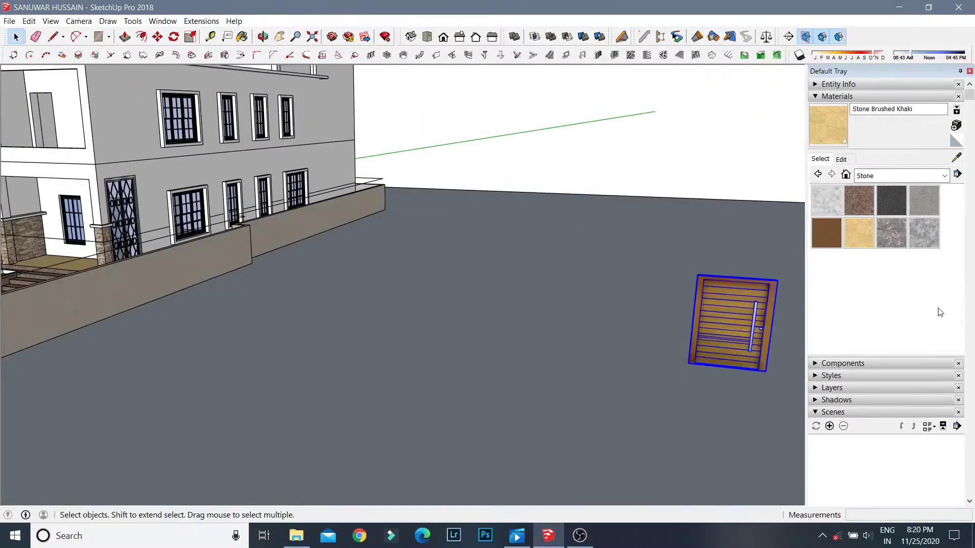
Move the wooden plank door into the porch doorway beside the stone column.
drag(908, 73, 864, 285)
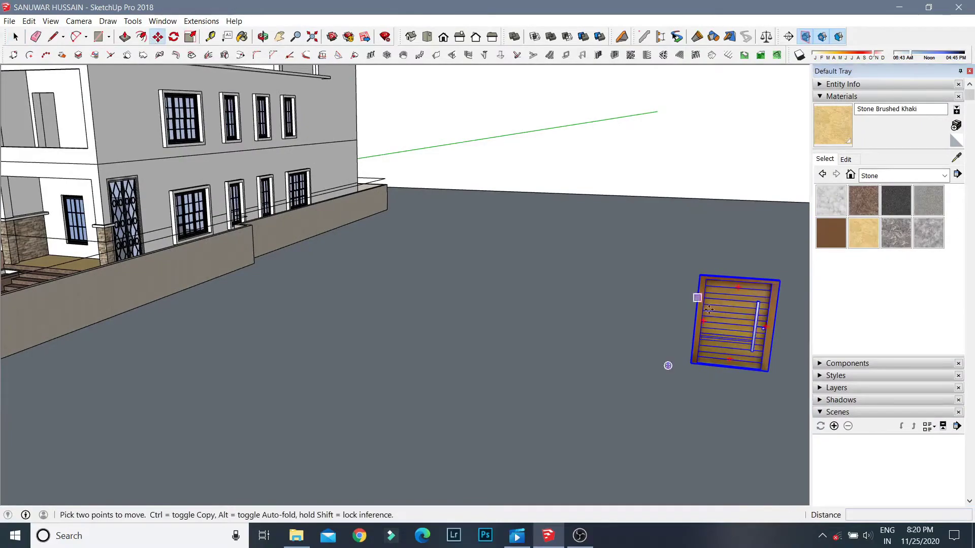
scroll(709, 309, up, 3)
middle_drag(592, 380, 609, 386)
scroll(701, 391, up, 2)
scroll(701, 392, down, 6)
mouse_move(700, 392)
middle_down()
mouse_move(509, 288)
mouse_move(487, 318)
middle_up()
key(m)
scroll(487, 317, up, 4)
scroll(488, 317, up, 2)
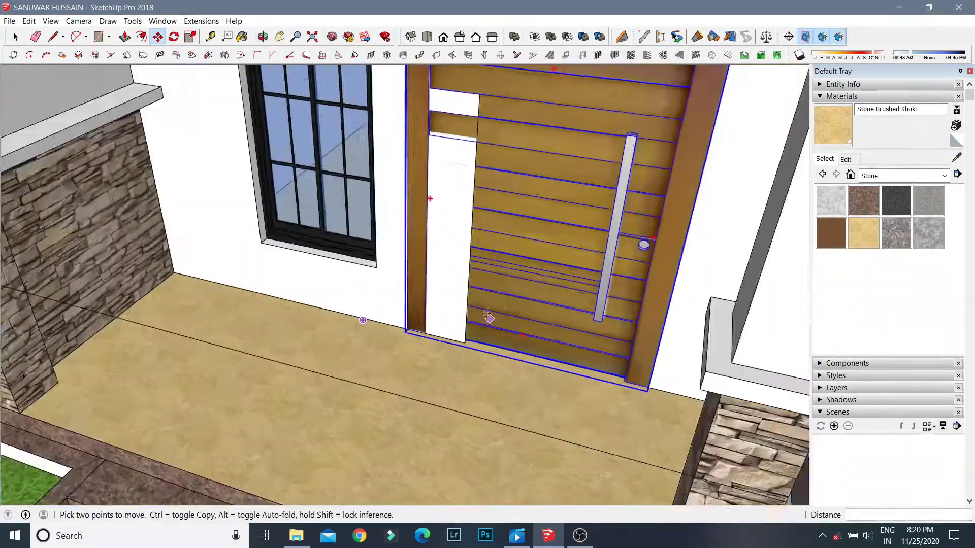
scroll(487, 318, down, 4)
Adjust the plank door's scale, then begin moving the glazed door.
key(s)
scroll(523, 269, up, 2)
scroll(466, 253, down, 3)
mouse_move(466, 253)
middle_down()
mouse_move(338, 205)
mouse_move(396, 291)
middle_up()
scroll(406, 228, down, 2)
key(space)
scroll(338, 204, down, 5)
key(m)
scroll(690, 279, up, 3)
Place the glazed door beside the large upper-floor window.
scroll(574, 378, up, 5)
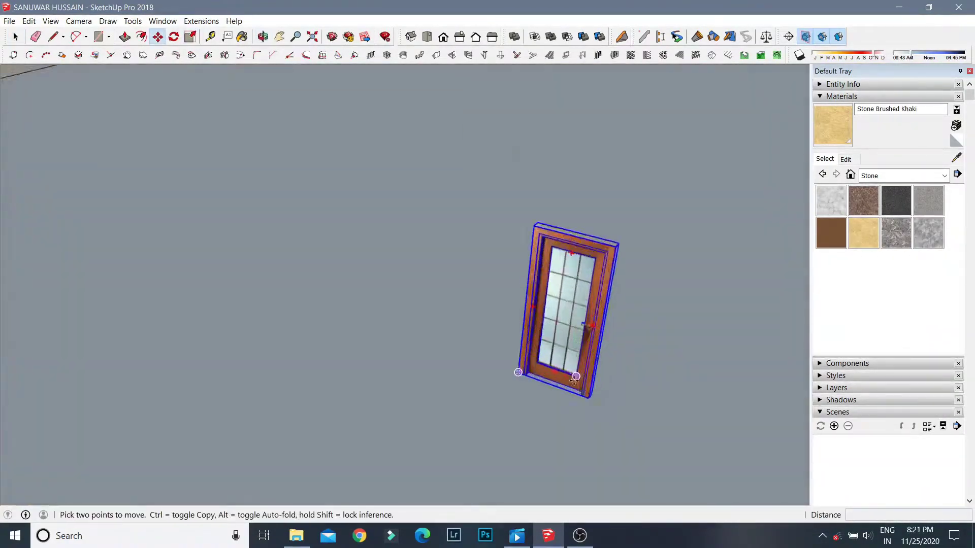
scroll(558, 350, down, 5)
middle_drag(516, 305, 500, 239)
scroll(620, 316, up, 5)
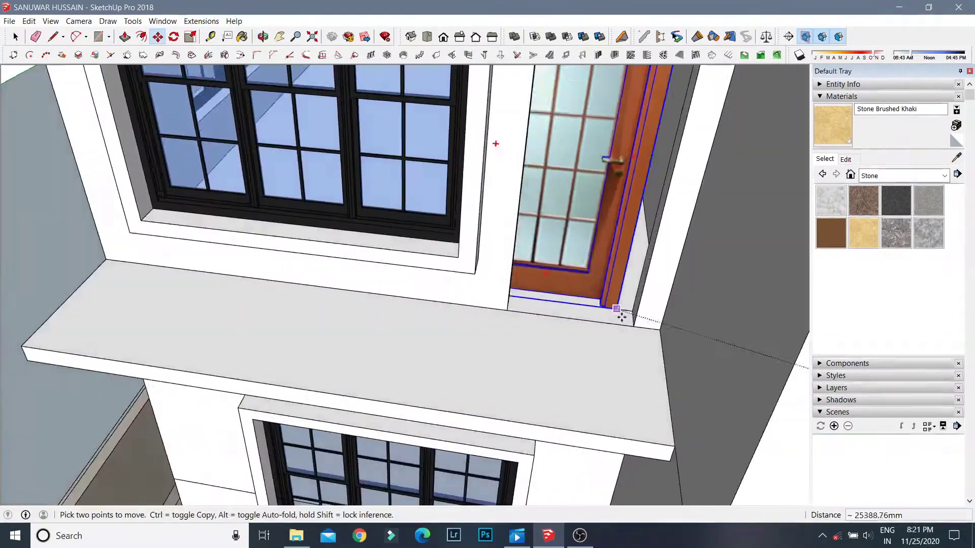
click(627, 328)
scroll(498, 317, down, 5)
middle_drag(498, 318, 435, 175)
Scale the glazed door's width down to about 0.82 to fit the opening.
key(s)
scroll(428, 181, up, 5)
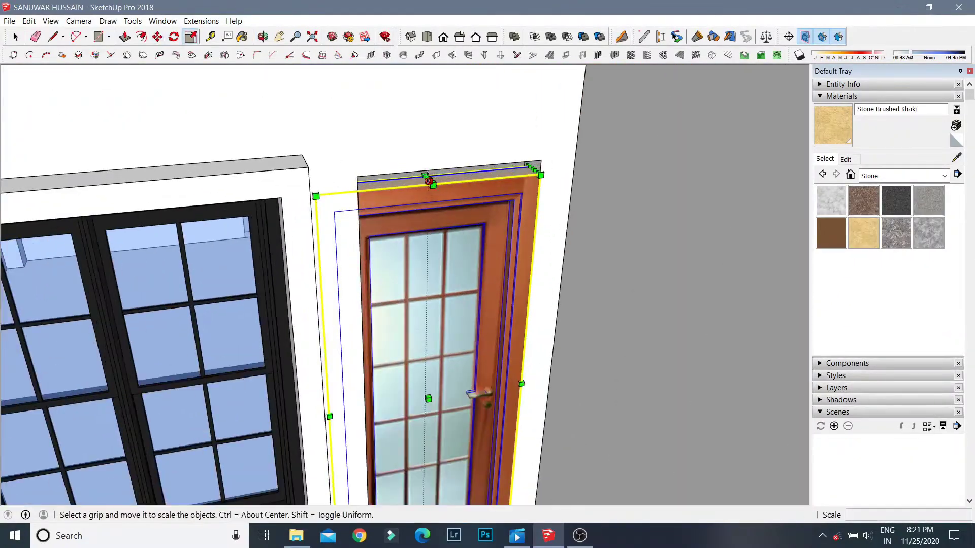
middle_drag(392, 265, 320, 328)
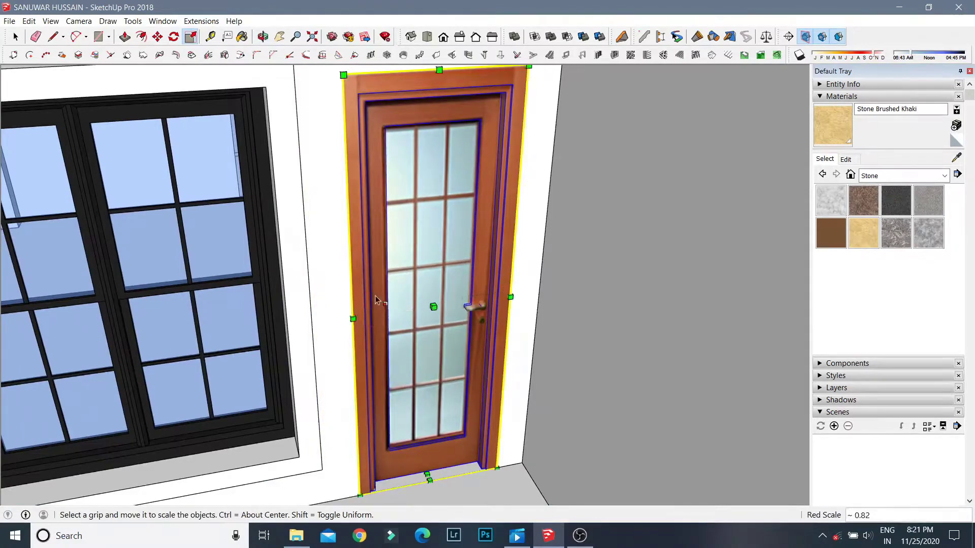
middle_drag(376, 299, 301, 270)
Shift the resized door 1200mm along the wall and review the whole house.
key(m)
scroll(275, 413, up, 3)
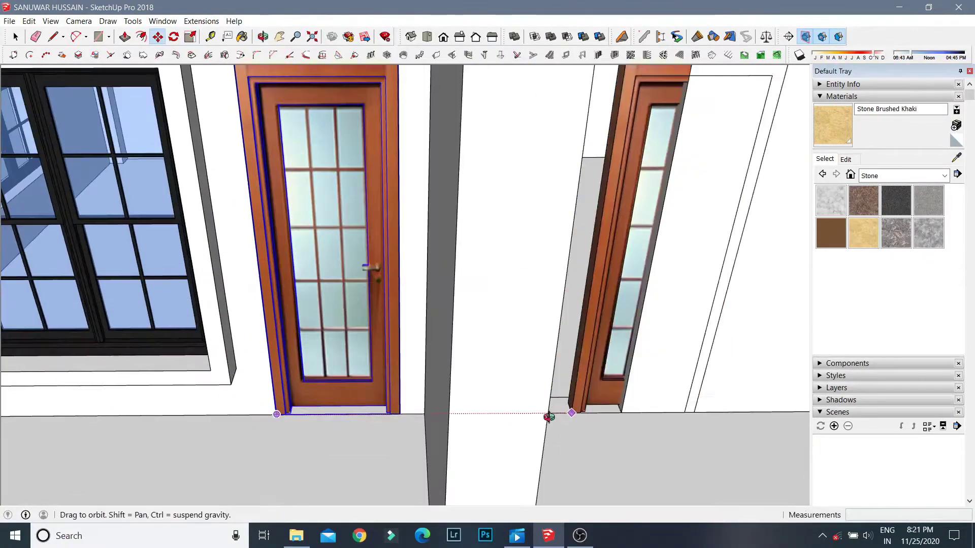
middle_drag(549, 417, 345, 418)
scroll(502, 283, down, 3)
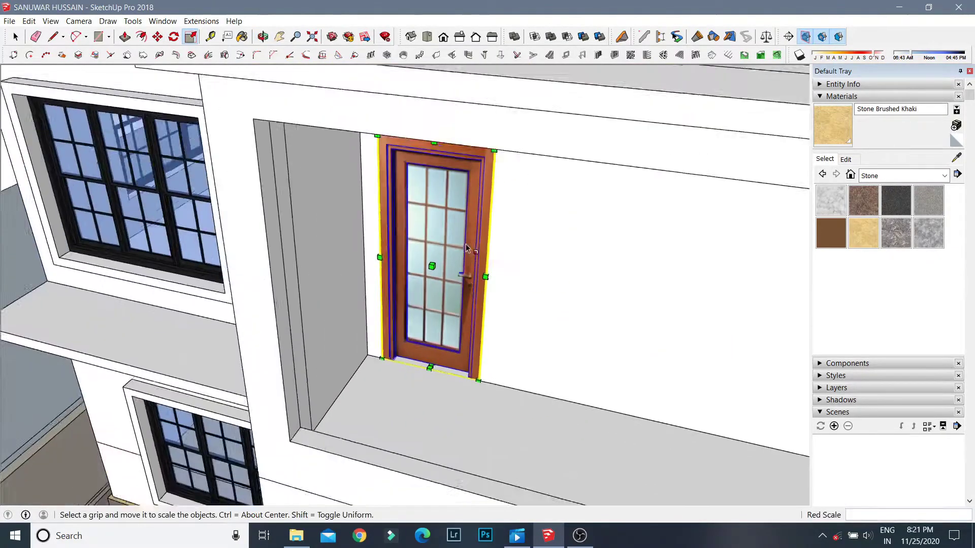
scroll(457, 264, down, 3)
mouse_move(447, 274)
middle_down()
mouse_move(416, 284)
mouse_move(626, 343)
mouse_move(361, 292)
mouse_move(399, 213)
mouse_move(365, 396)
middle_up()
scroll(629, 336, up, 3)
scroll(360, 292, up, 2)
Switch to Front view, then orbit to a three-quarter view of the house.
key(f)
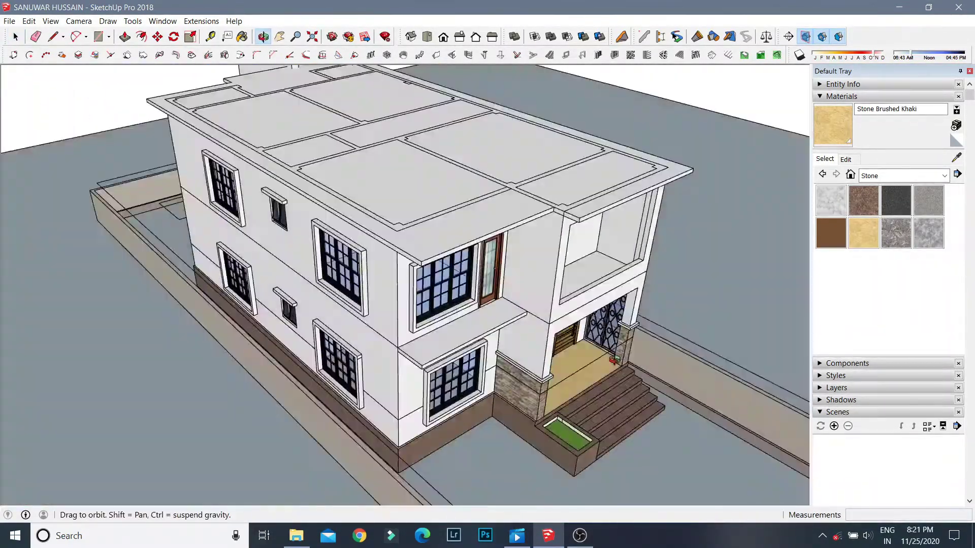
scroll(365, 398, up, 5)
scroll(394, 412, up, 2)
scroll(289, 168, down, 5)
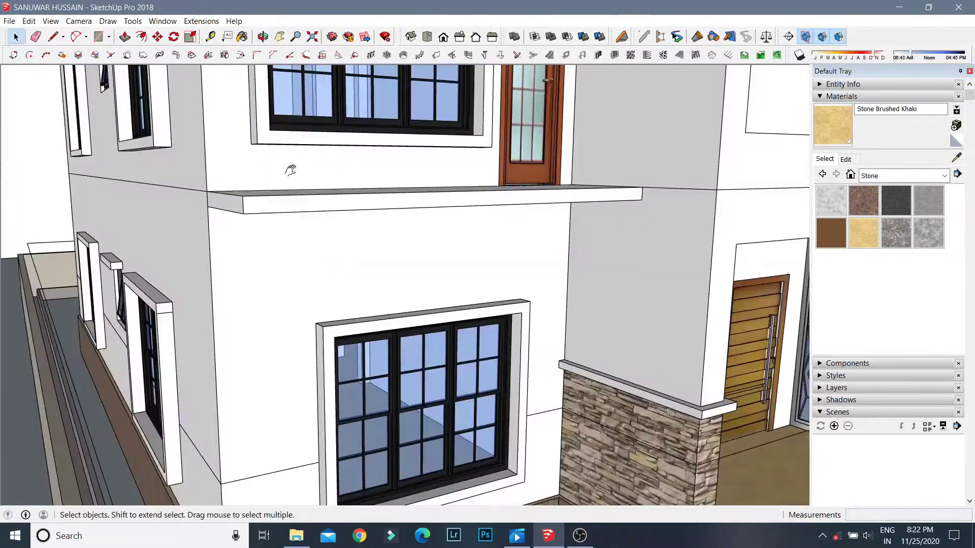
mouse_move(289, 167)
middle_down()
mouse_move(233, 152)
mouse_move(252, 242)
mouse_move(411, 338)
middle_up()
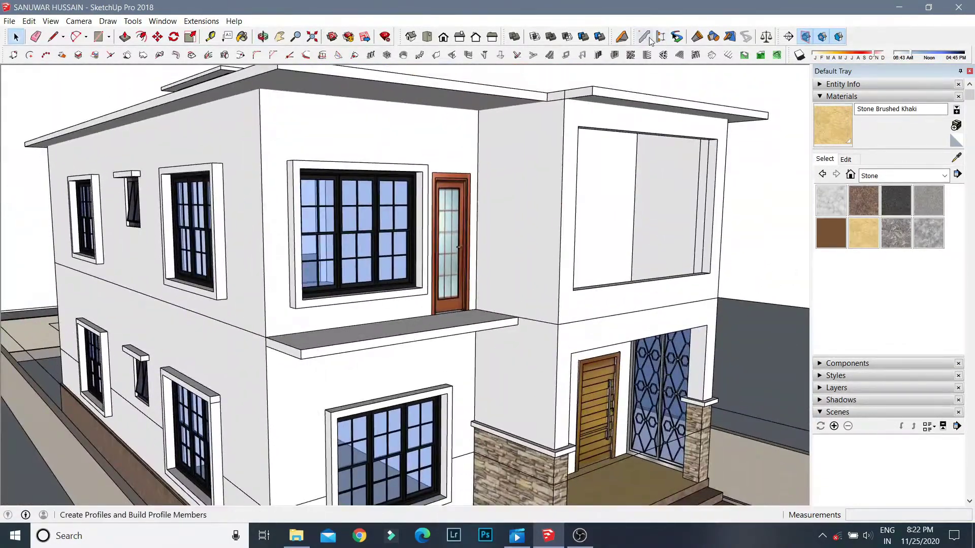
Open Profile Builder 2 and load the Crown4 profile from its library.
click(650, 40)
click(792, 148)
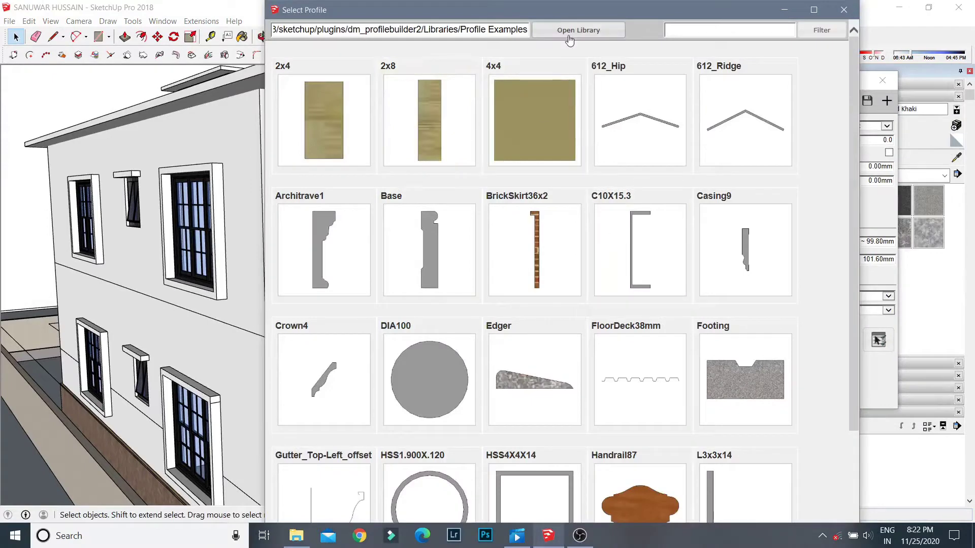
scroll(666, 408, down, 3)
click(330, 255)
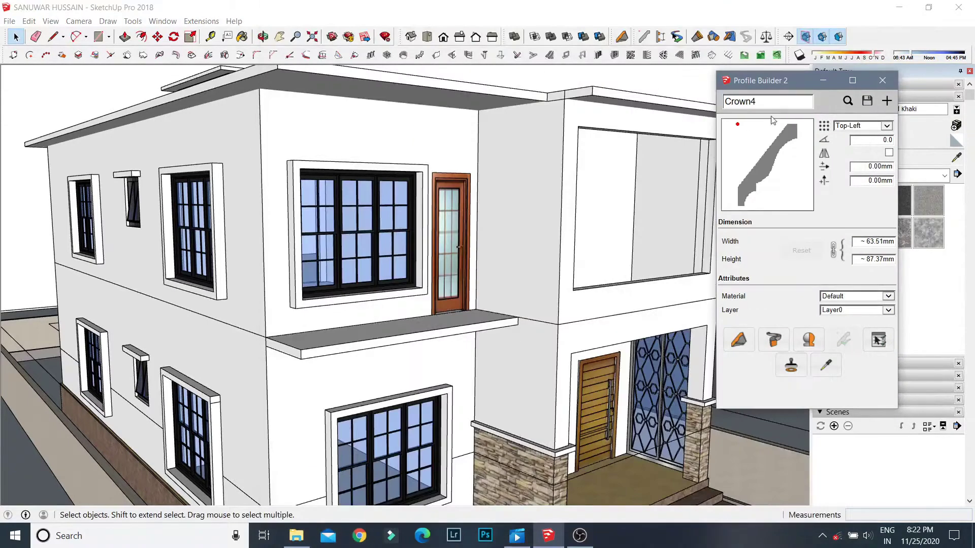
Switch to the Crown library folder and load the Crown1 profile instead.
click(848, 102)
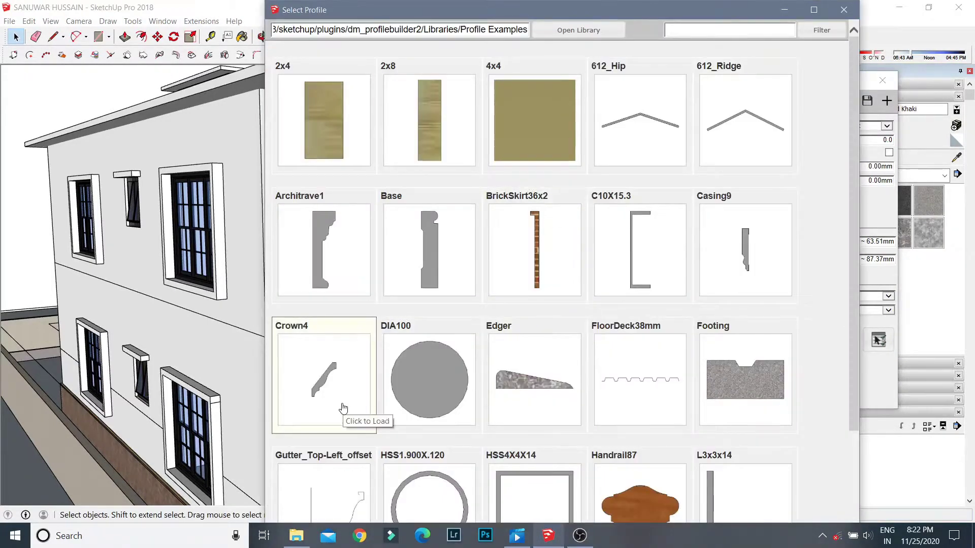
scroll(343, 407, down, 2)
scroll(457, 218, up, 2)
click(574, 30)
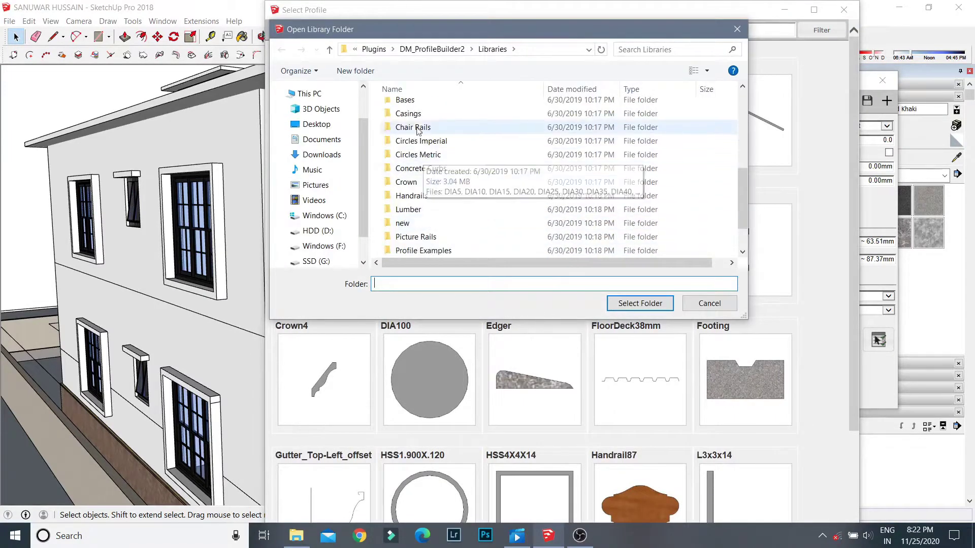
click(630, 303)
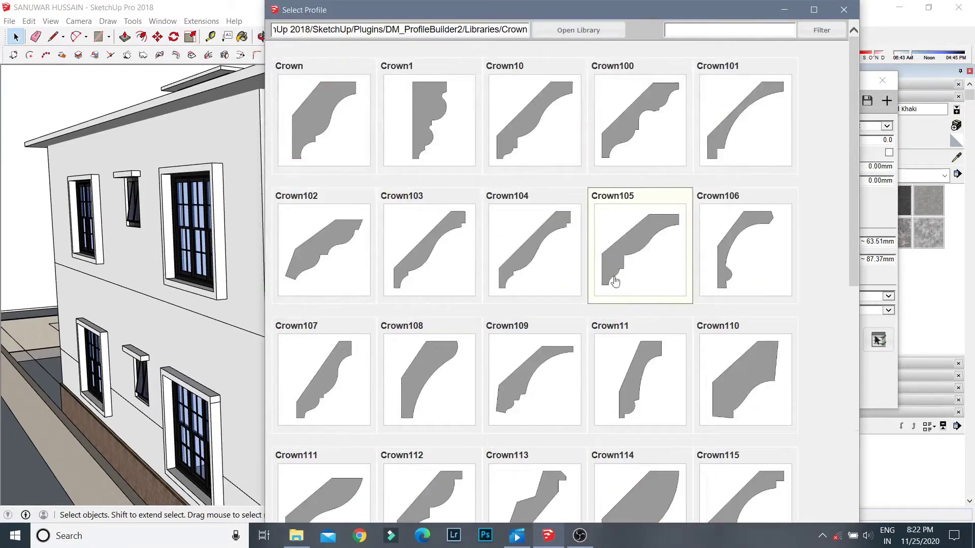
click(409, 120)
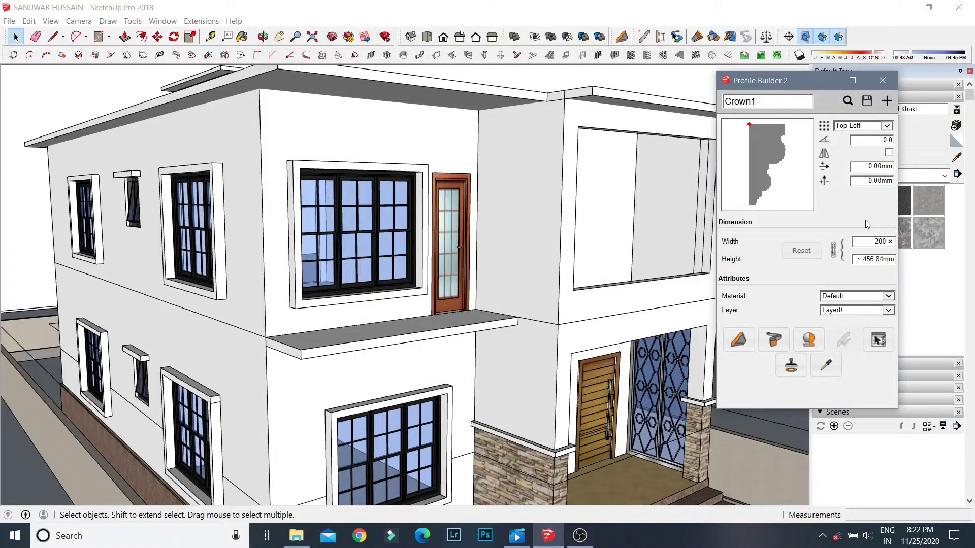
Start the Crown1 moulding with a point on the floor-band ledge.
mouse_move(705, 350)
middle_down()
mouse_move(299, 416)
mouse_move(500, 359)
mouse_move(293, 294)
mouse_move(260, 347)
mouse_move(437, 411)
mouse_move(300, 406)
mouse_move(246, 366)
mouse_move(220, 400)
middle_up()
scroll(469, 322, up, 5)
scroll(220, 400, up, 5)
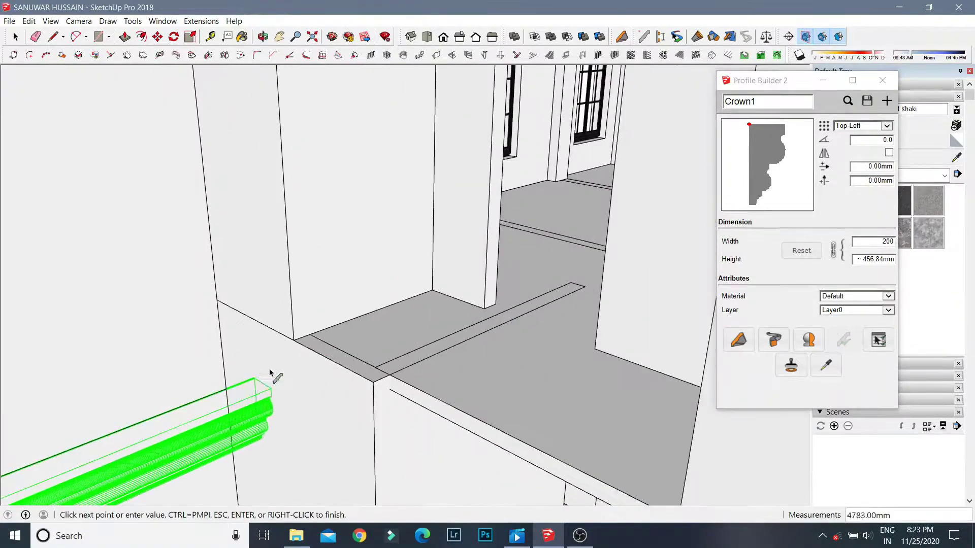
click(318, 354)
mouse_move(318, 354)
middle_down()
mouse_move(457, 449)
mouse_move(353, 443)
mouse_move(528, 429)
mouse_move(583, 457)
mouse_move(276, 376)
mouse_move(235, 298)
mouse_move(492, 419)
middle_up()
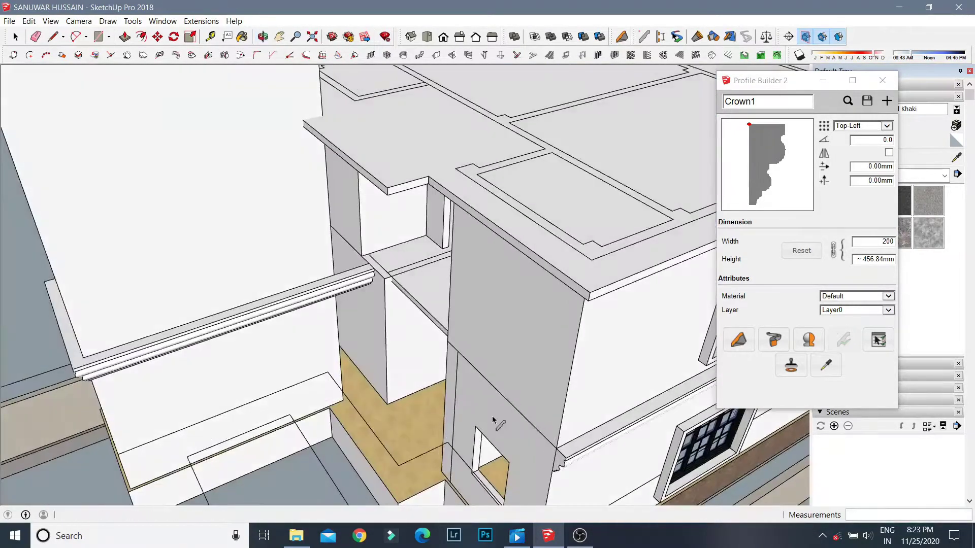
Carry the moulding past the corner column to the balcony corner and finish the run.
scroll(384, 336, down, 5)
middle_drag(385, 336, 406, 355)
scroll(420, 361, up, 5)
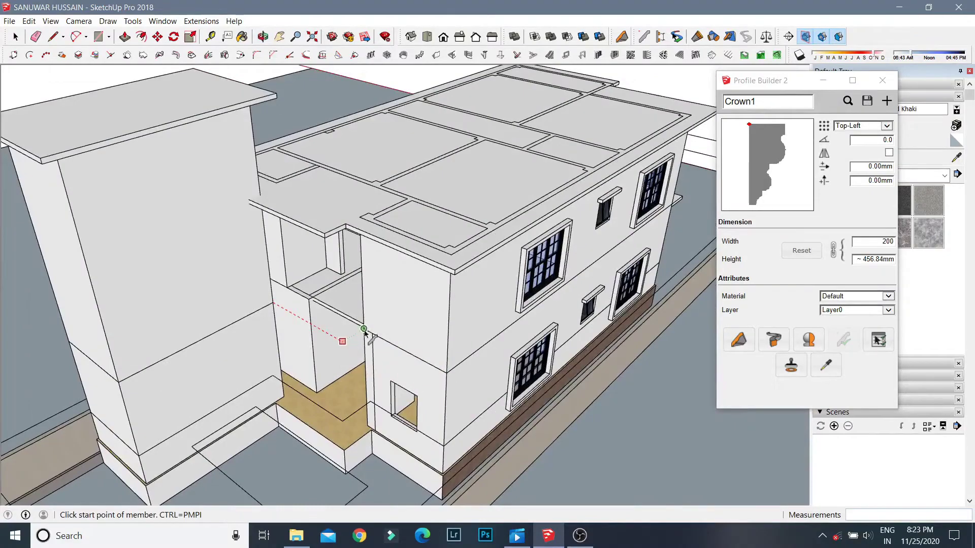
middle_drag(560, 326, 479, 471)
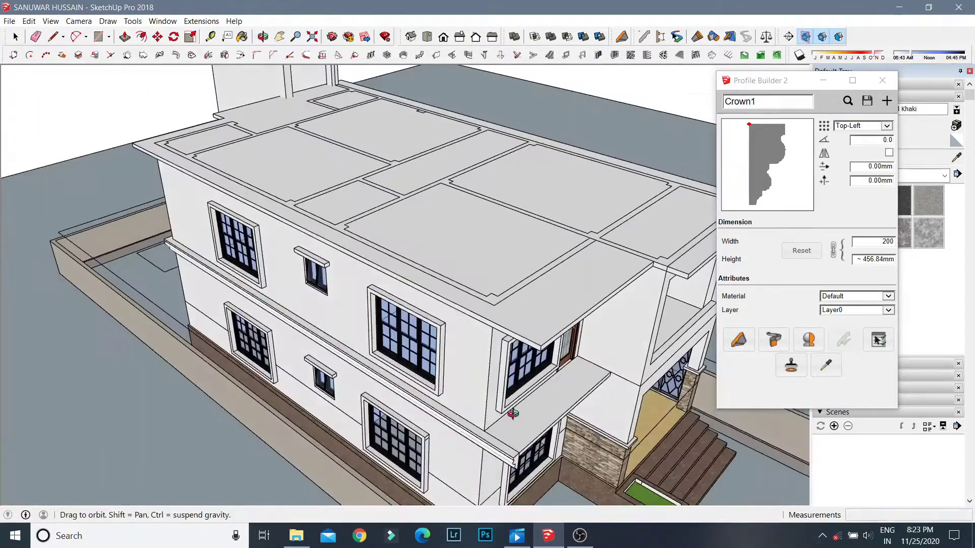
middle_drag(513, 414, 458, 385)
scroll(513, 411, down, 4)
mouse_move(512, 411)
middle_down()
mouse_move(342, 417)
mouse_move(518, 284)
mouse_move(518, 148)
middle_up()
scroll(342, 417, up, 4)
key(Return)
Orbit higher over the building to review the floor-band moulding.
scroll(425, 461, up, 5)
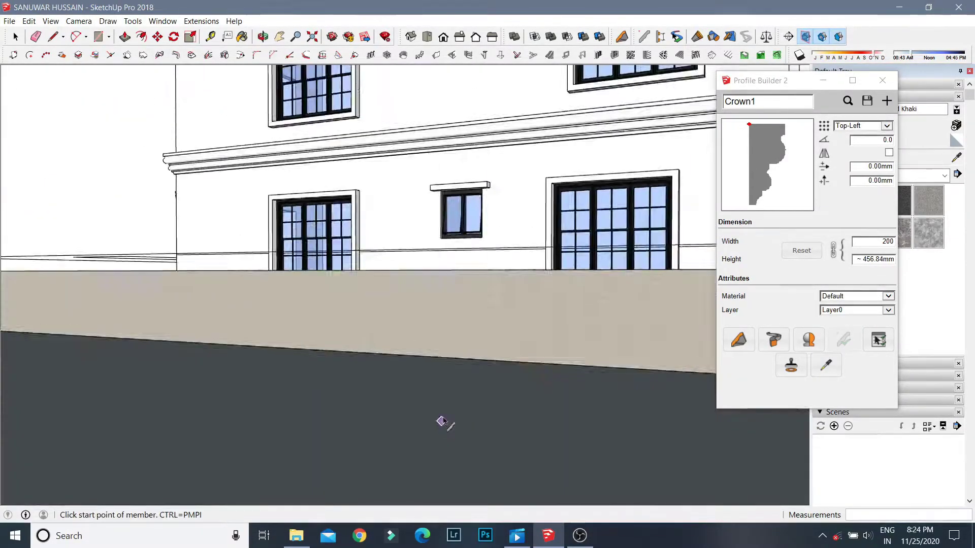
mouse_move(442, 420)
middle_down()
mouse_move(403, 256)
mouse_move(333, 209)
mouse_move(527, 236)
mouse_move(444, 264)
mouse_move(401, 338)
middle_up()
scroll(428, 223, down, 3)
scroll(405, 243, up, 4)
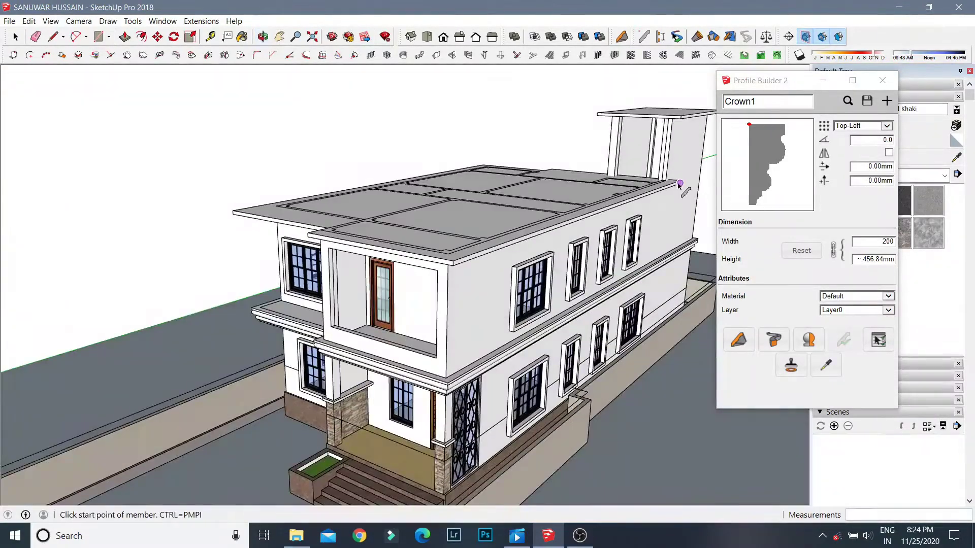
Start the Crown1 cornice at the roof's left-front corner.
middle_drag(461, 247, 540, 237)
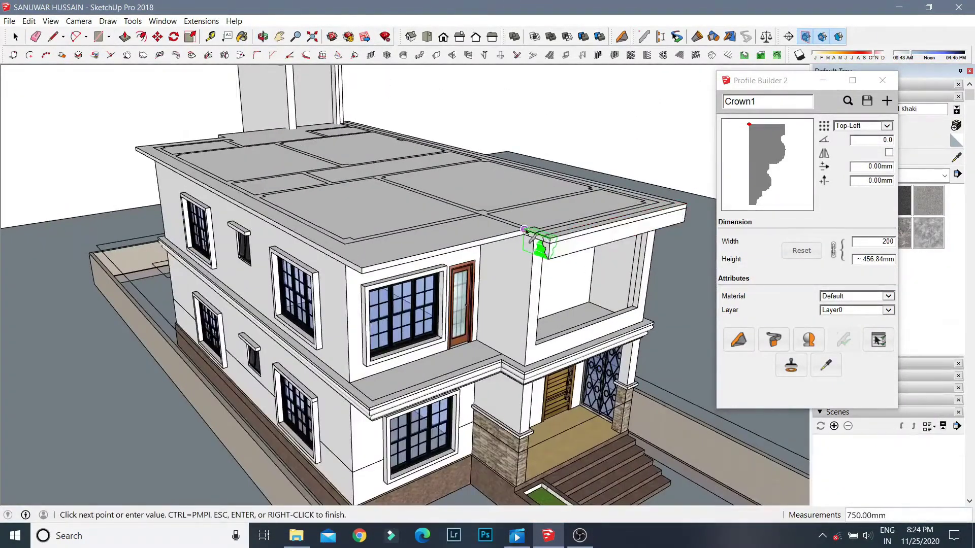
middle_drag(362, 267, 625, 326)
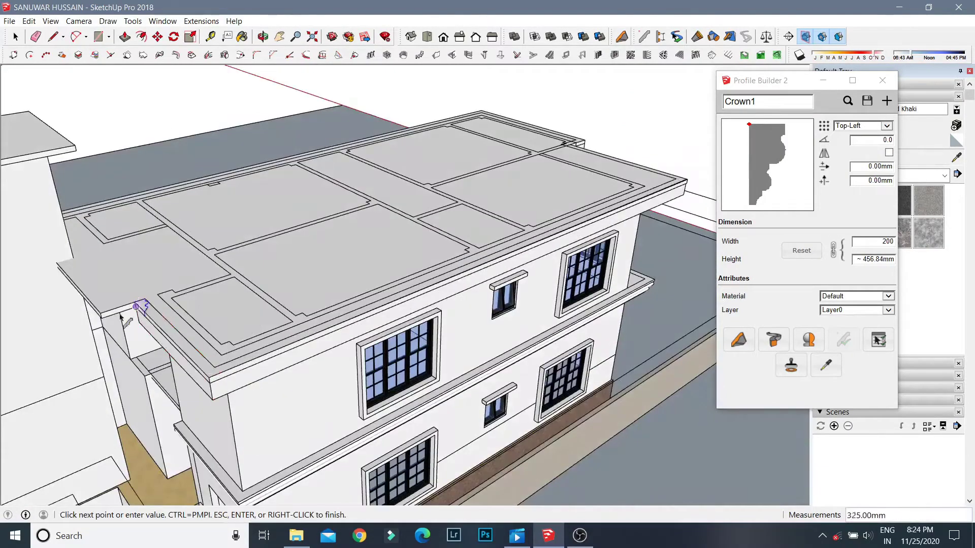
click(210, 378)
middle_drag(209, 378, 153, 326)
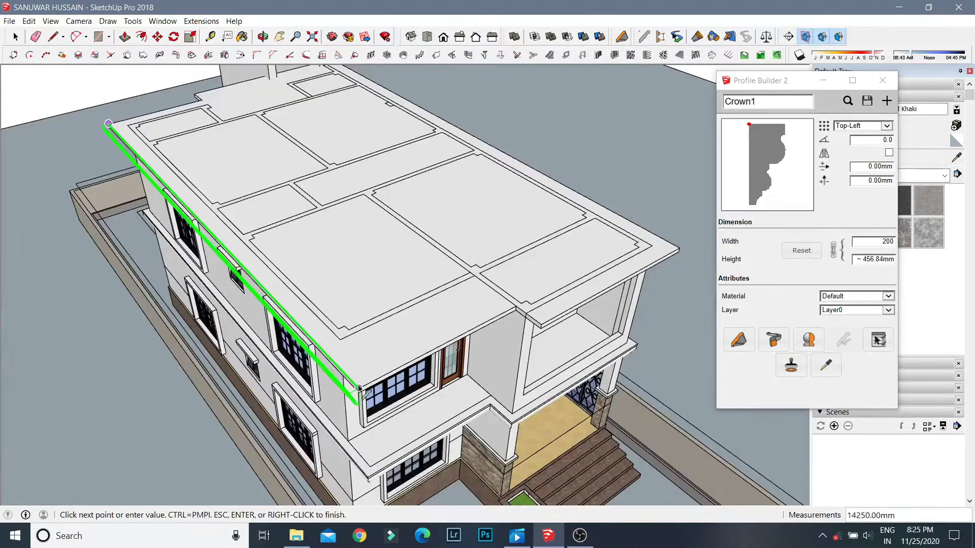
mouse_move(540, 326)
middle_down()
mouse_move(184, 283)
mouse_move(517, 399)
middle_up()
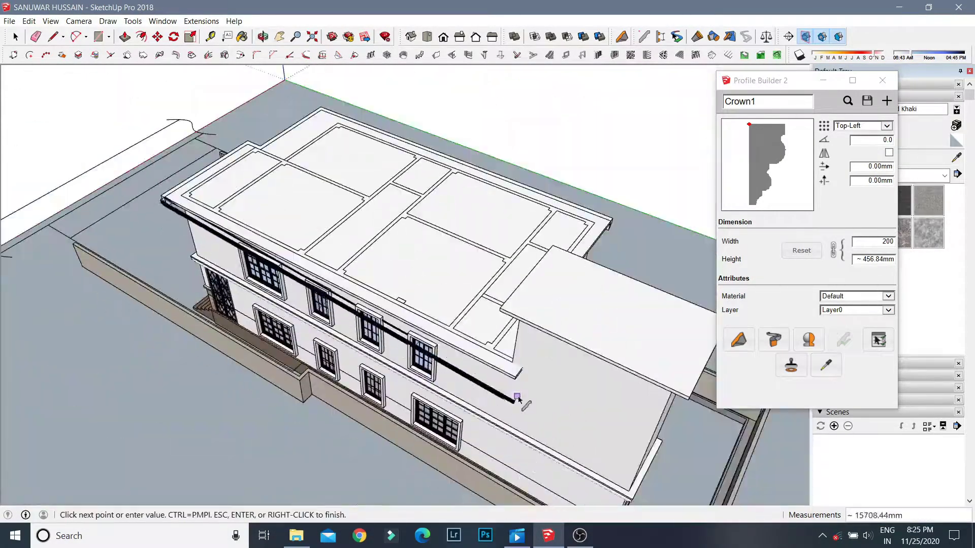
scroll(516, 379, up, 3)
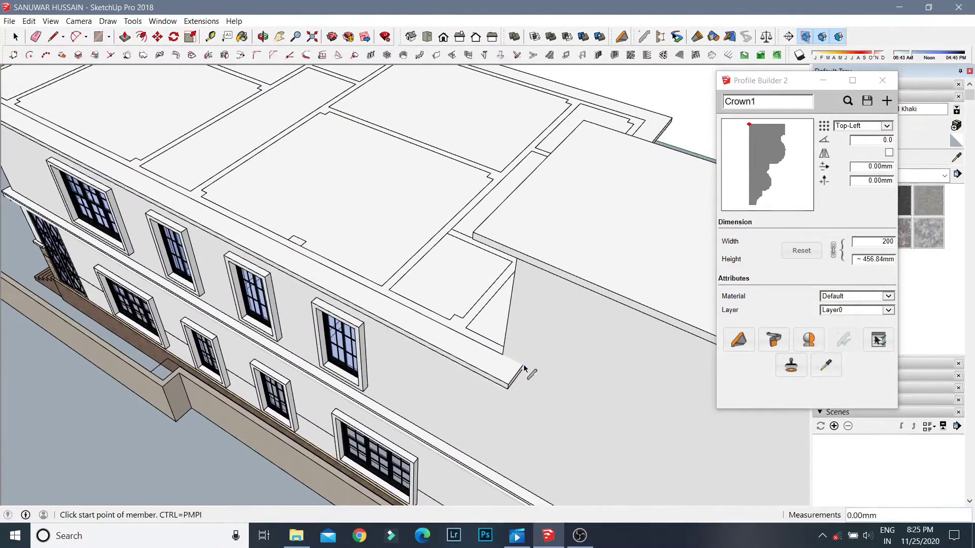
scroll(525, 369, down, 5)
middle_drag(435, 250, 235, 227)
scroll(235, 227, up, 3)
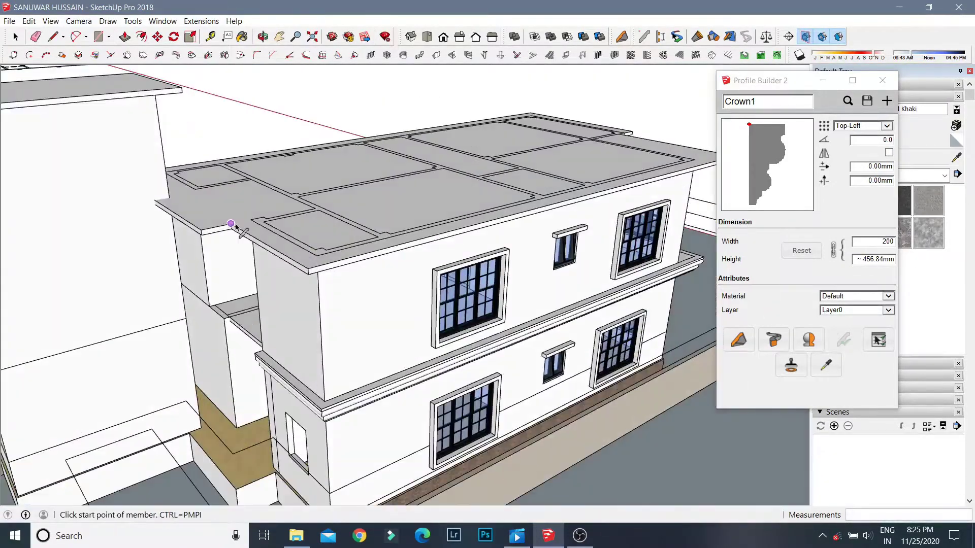
scroll(331, 272, down, 5)
Trace the cornice along the roof edge to the next corner and finish the path.
middle_drag(331, 273, 429, 380)
scroll(429, 380, up, 5)
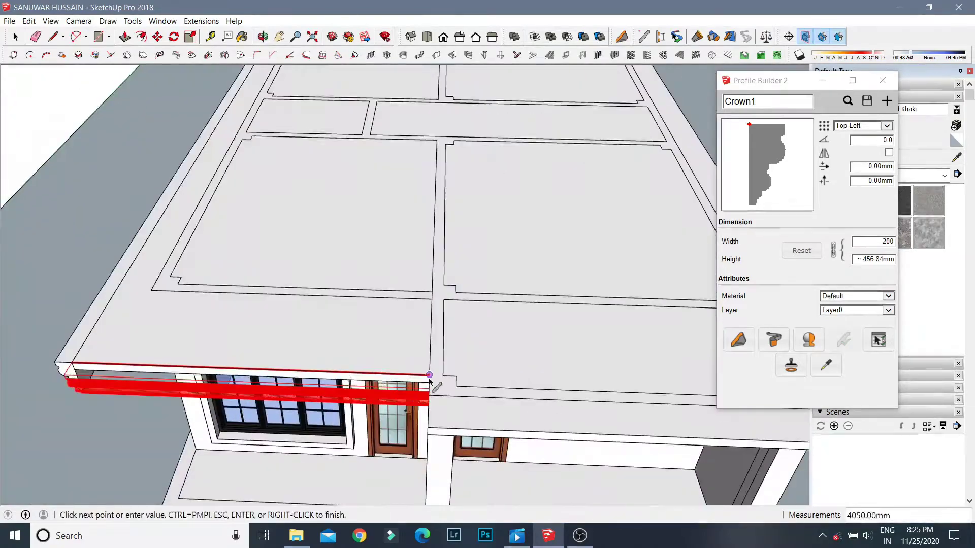
scroll(442, 421, down, 5)
mouse_move(317, 392)
middle_down()
mouse_move(294, 283)
mouse_move(687, 282)
middle_up()
scroll(294, 283, up, 3)
scroll(288, 268, up, 2)
click(649, 248)
mouse_move(649, 248)
middle_down()
mouse_move(461, 310)
mouse_move(430, 403)
mouse_move(284, 254)
middle_up()
key(Return)
Orbit around and above the house to check the new roof cornice.
scroll(430, 401, down, 3)
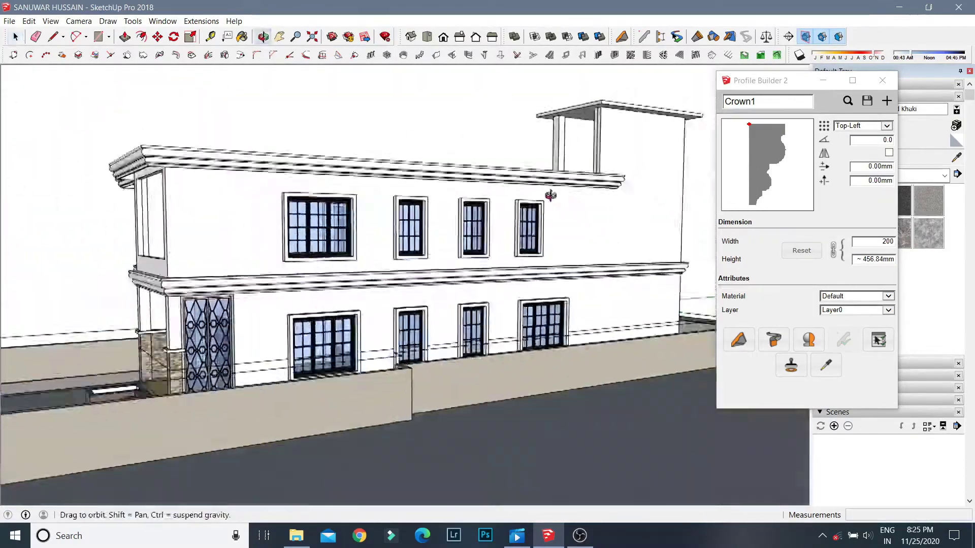
mouse_move(407, 244)
middle_down()
mouse_move(515, 247)
mouse_move(374, 377)
mouse_move(325, 342)
mouse_move(551, 438)
middle_up()
scroll(374, 377, up, 3)
scroll(374, 377, up, 2)
scroll(325, 342, down, 3)
mouse_move(533, 385)
middle_down()
mouse_move(305, 254)
mouse_move(305, 214)
mouse_move(355, 254)
middle_up()
scroll(285, 248, up, 3)
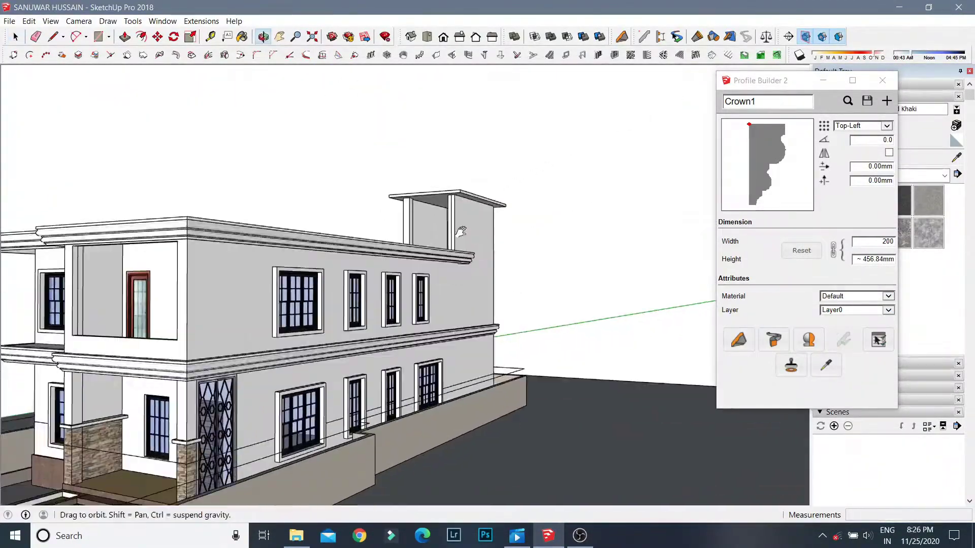
scroll(355, 305, up, 3)
scroll(406, 330, up, 3)
scroll(534, 206, down, 5)
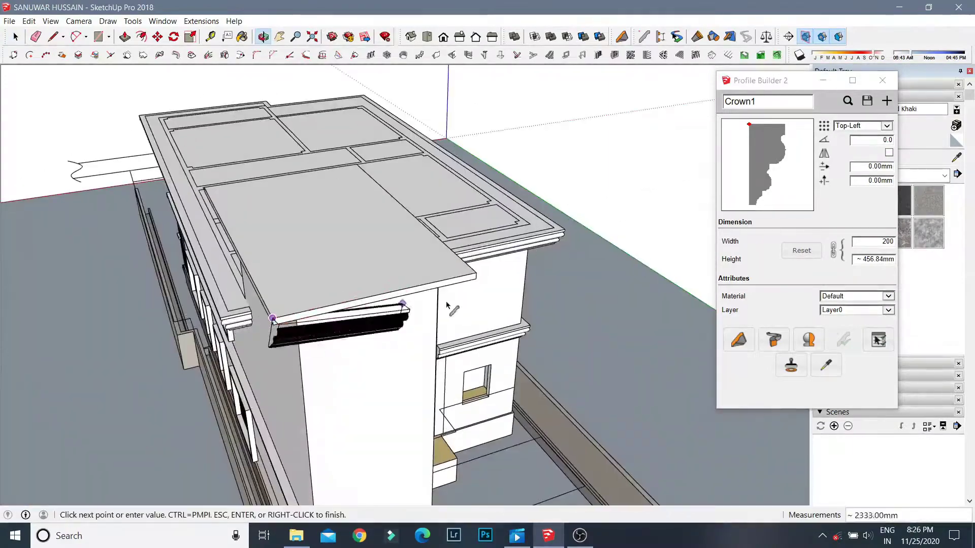
mouse_move(534, 205)
middle_down()
mouse_move(355, 254)
mouse_move(190, 178)
middle_up()
scroll(461, 382, up, 5)
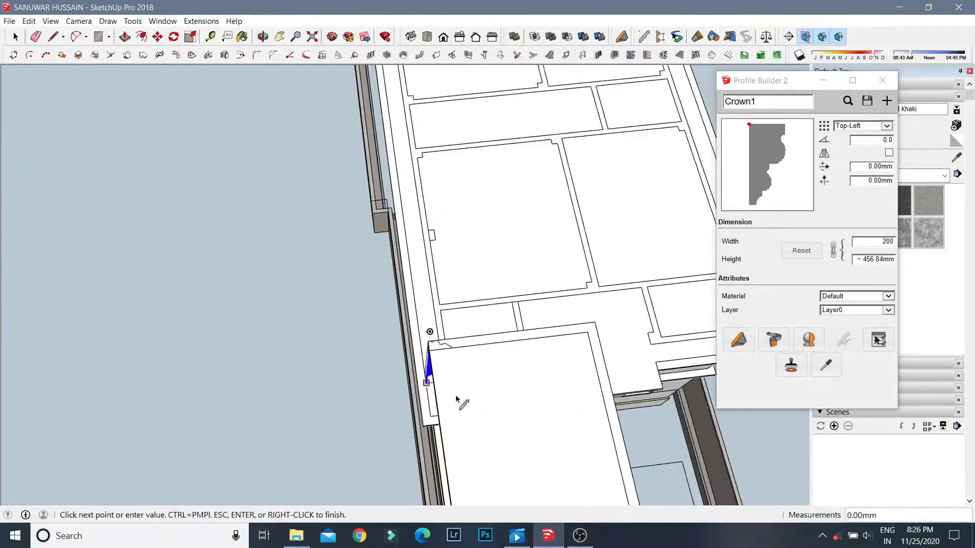
scroll(437, 350, up, 5)
scroll(482, 307, down, 5)
mouse_move(482, 307)
middle_down()
mouse_move(653, 163)
mouse_move(518, 218)
mouse_move(615, 209)
mouse_move(406, 189)
mouse_move(479, 252)
mouse_move(421, 239)
mouse_move(436, 254)
mouse_move(417, 274)
mouse_move(456, 331)
middle_up()
scroll(431, 279, up, 3)
scroll(451, 272, up, 3)
Mark a guide point on the balcony wall and pull up the low parapet wall.
scroll(544, 341, up, 3)
mouse_move(544, 342)
middle_down()
mouse_move(163, 276)
mouse_move(156, 298)
middle_up()
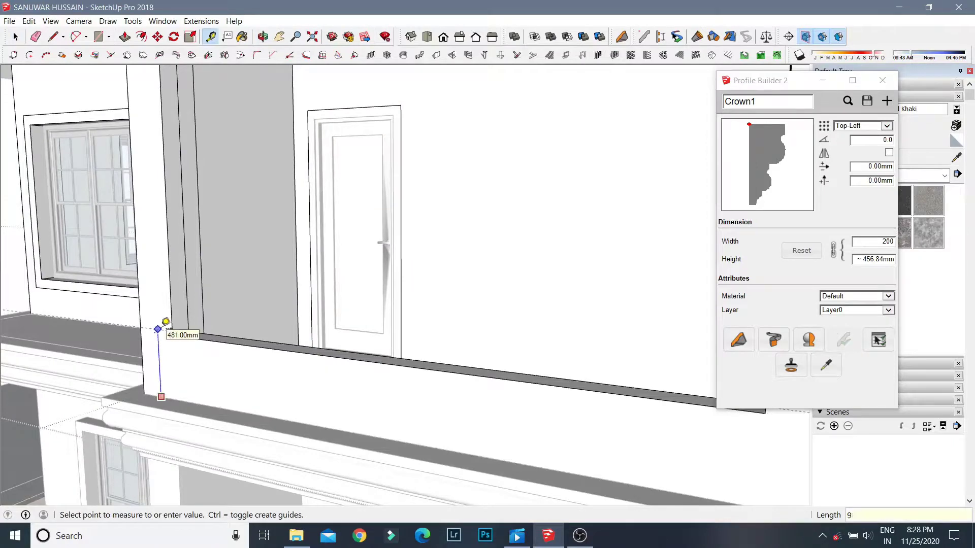
middle_drag(182, 354, 152, 193)
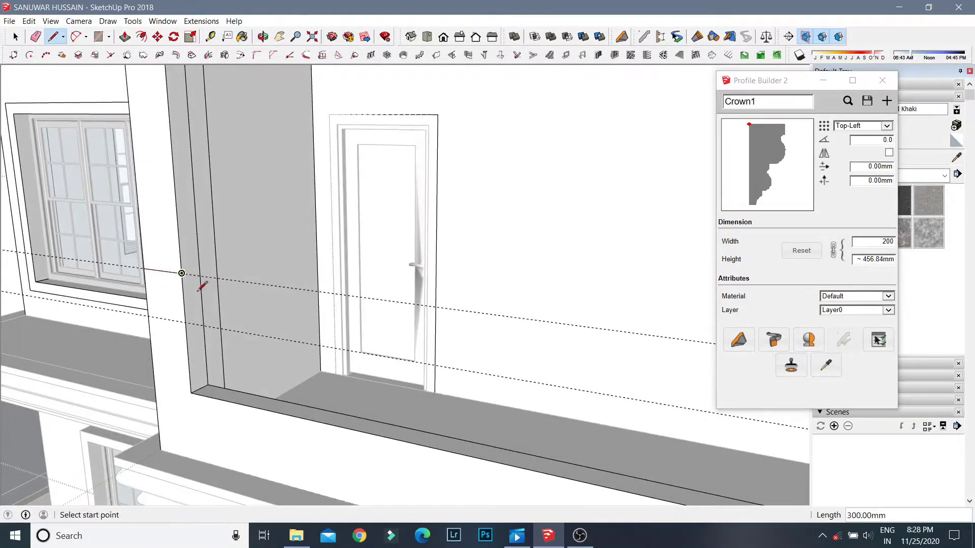
scroll(182, 267, up, 2)
mouse_move(207, 267)
middle_down()
mouse_move(274, 235)
mouse_move(239, 276)
mouse_move(175, 76)
middle_up()
click(359, 440)
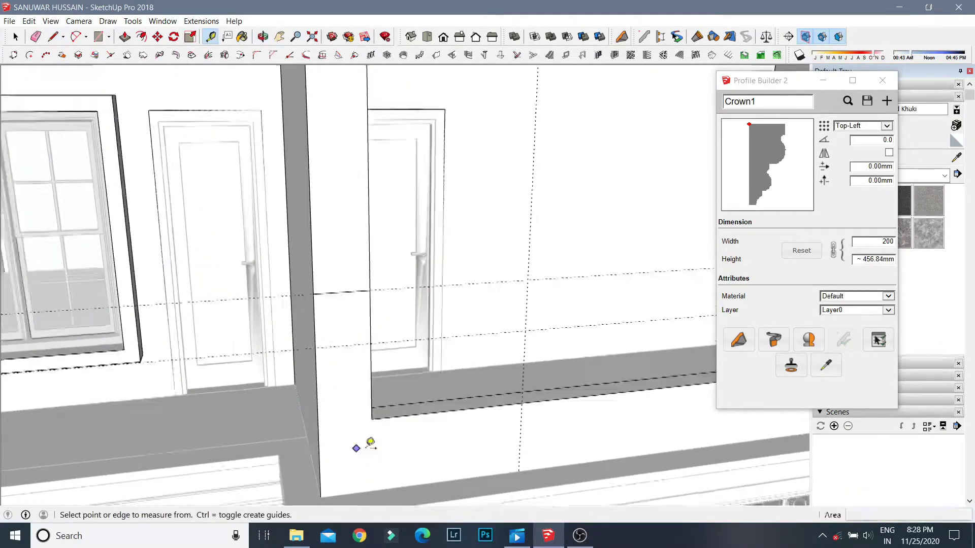
middle_drag(355, 446, 246, 341)
click(301, 238)
middle_drag(300, 238, 42, 123)
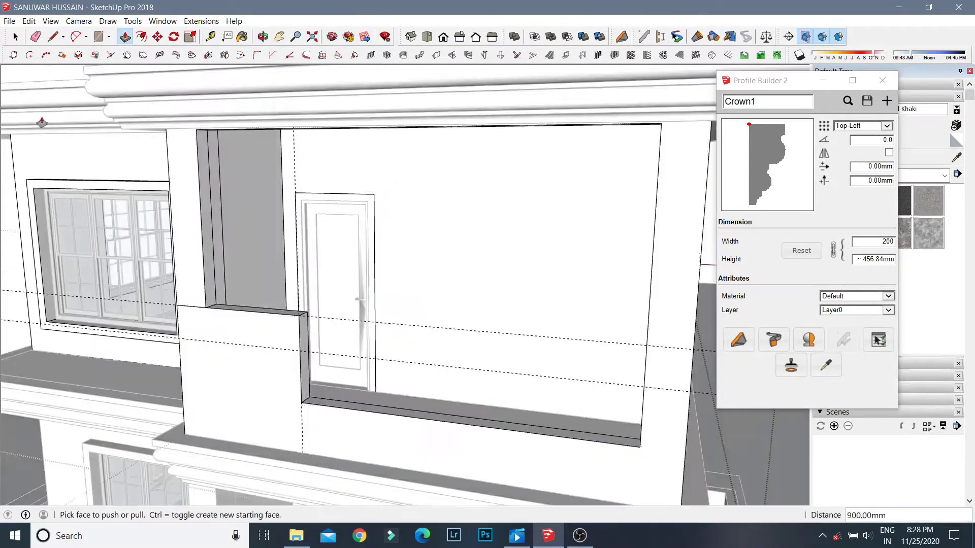
scroll(223, 335, up, 3)
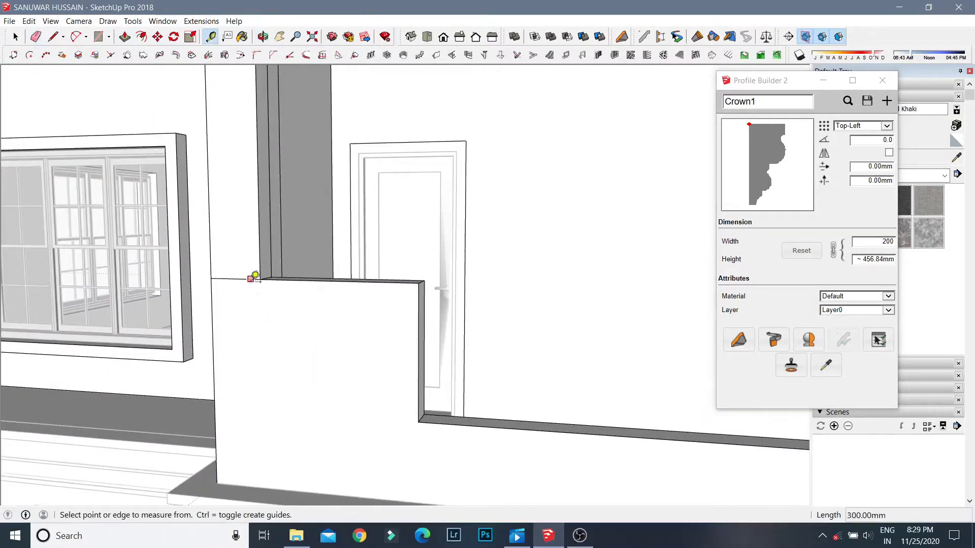
Draw the outline line along the top of the parapet beside the door.
key(l)
middle_drag(254, 296, 187, 288)
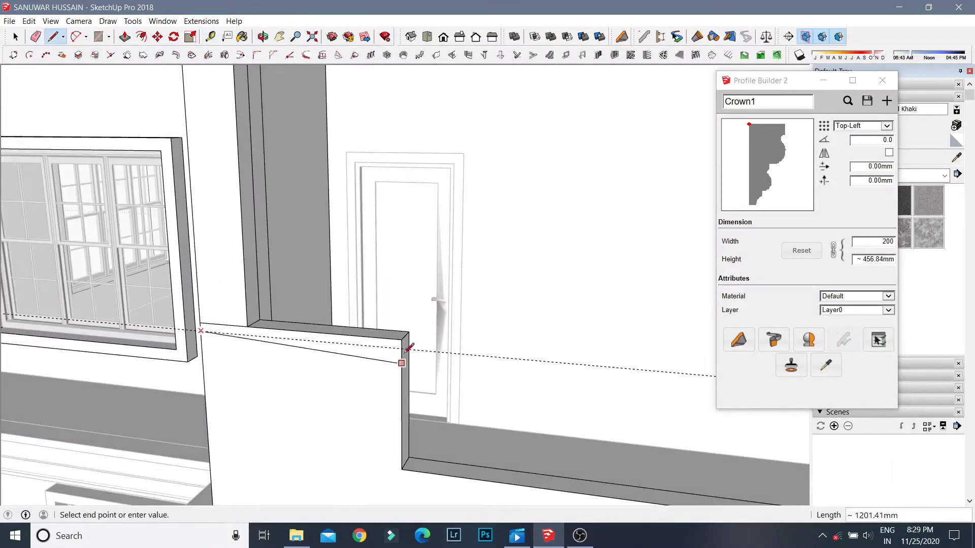
click(346, 355)
middle_drag(346, 355, 31, 49)
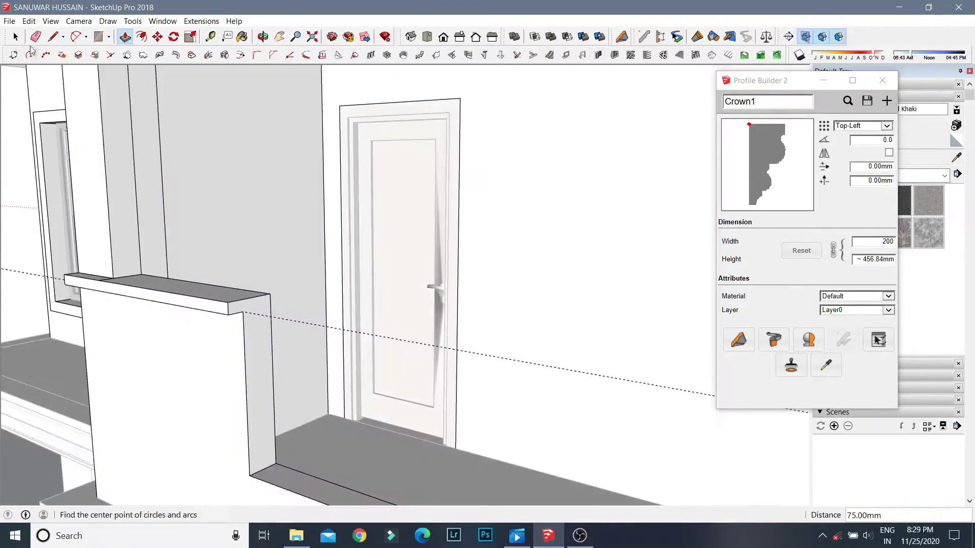
click(270, 305)
key(p)
mouse_move(224, 342)
middle_down()
mouse_move(489, 398)
mouse_move(66, 55)
middle_up()
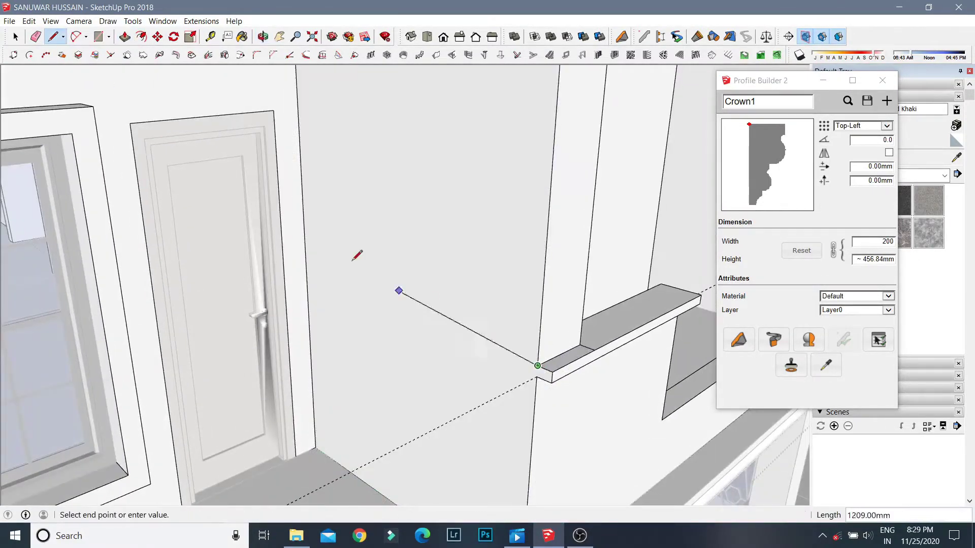
key(Escape)
mouse_move(312, 271)
middle_down()
mouse_move(514, 327)
mouse_move(496, 239)
mouse_move(497, 283)
middle_up()
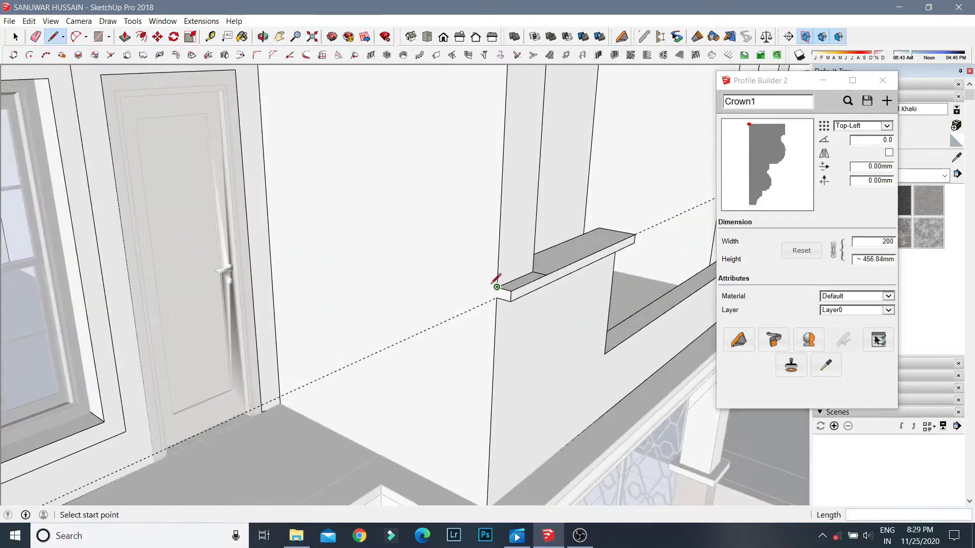
scroll(497, 286, down, 3)
middle_drag(452, 342, 498, 304)
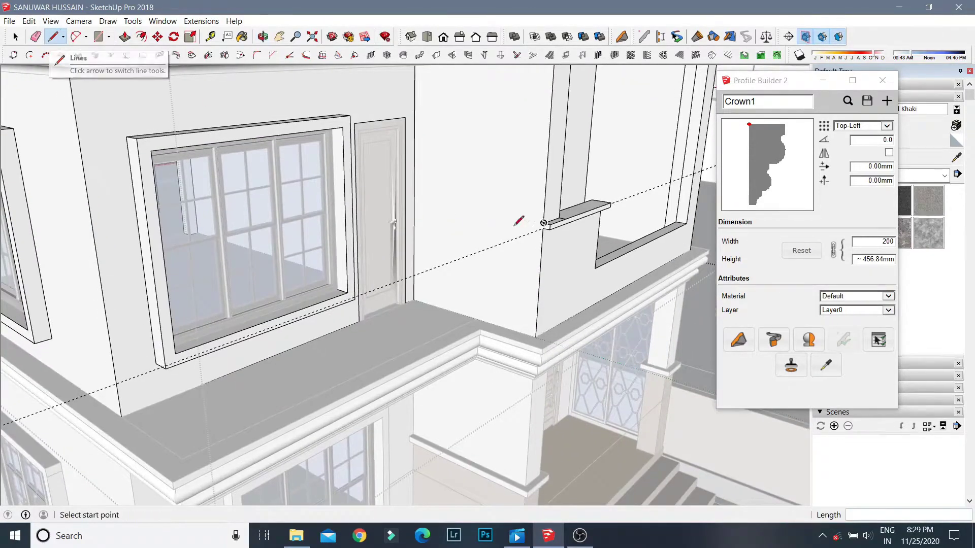
scroll(527, 222, up, 2)
Pull the thin ledge face out along the top of the parapet.
click(550, 222)
click(124, 37)
scroll(555, 217, up, 3)
mouse_move(555, 217)
middle_down()
mouse_move(544, 278)
mouse_move(660, 287)
mouse_move(634, 220)
middle_up()
click(666, 158)
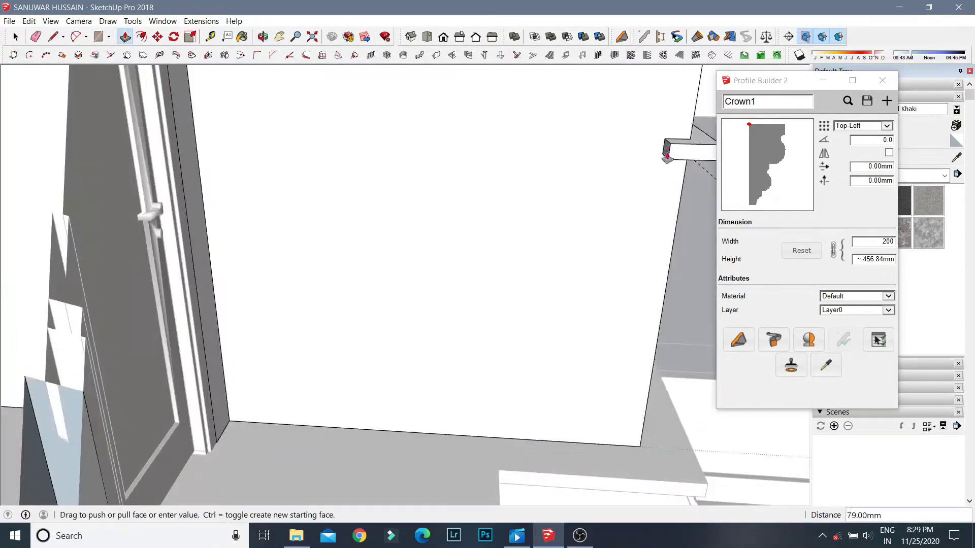
click(193, 153)
scroll(239, 187, down, 5)
Erase stray edges and check the wall, beam and new ledge.
key(e)
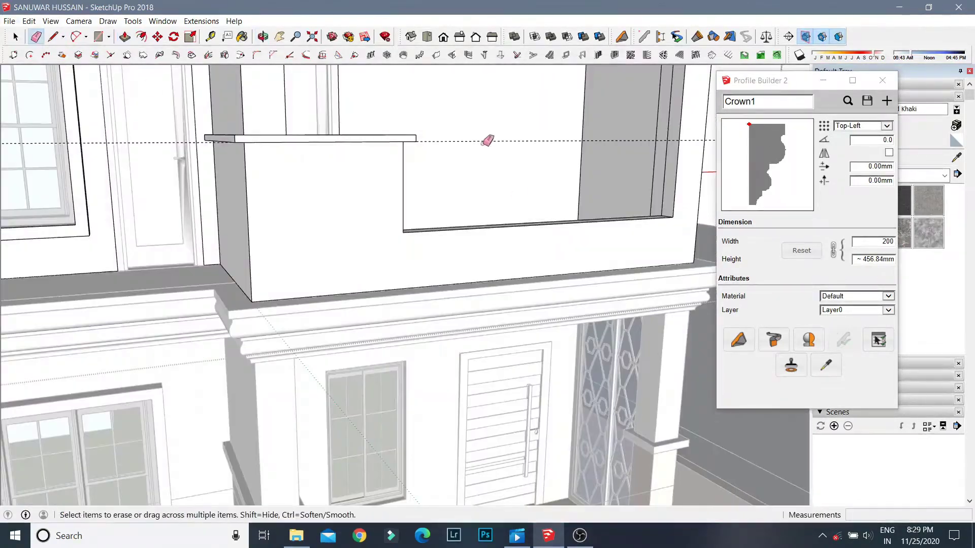
scroll(326, 235, down, 3)
scroll(326, 235, down, 2)
middle_drag(355, 277, 505, 268)
scroll(446, 157, up, 5)
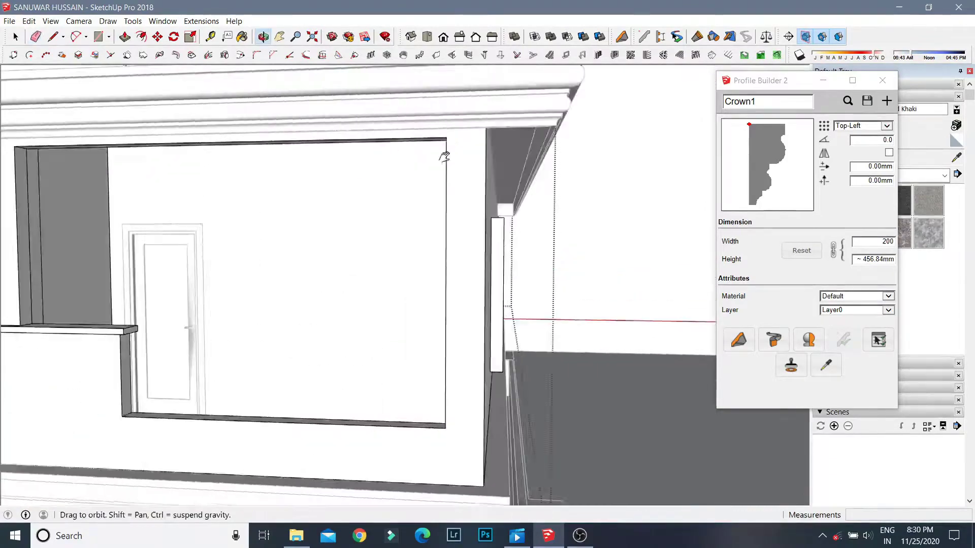
scroll(180, 153, up, 3)
middle_drag(180, 153, 200, 43)
Place a guide offset 5 from the column edge for the ledge.
scroll(142, 309, up, 1)
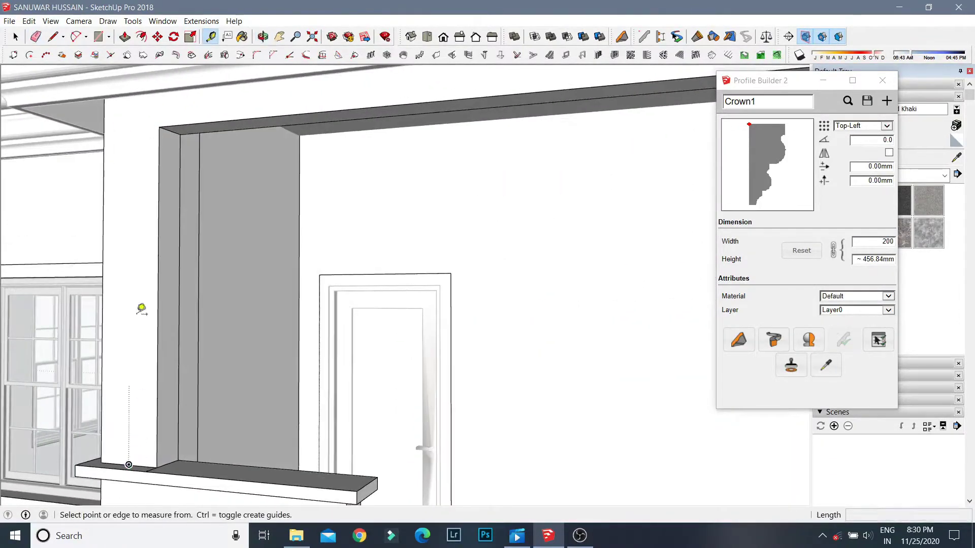
mouse_move(141, 167)
middle_down()
mouse_move(224, 156)
mouse_move(211, 179)
middle_up()
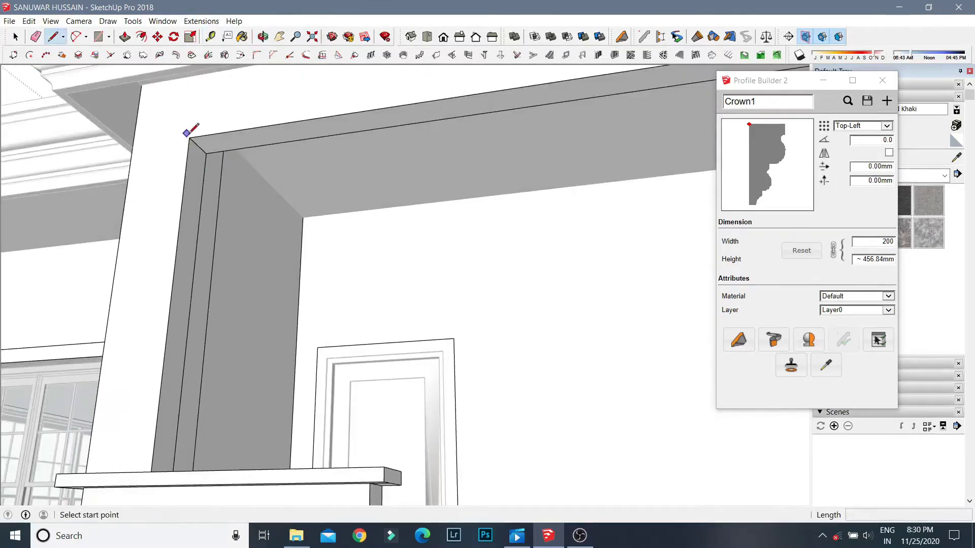
click(161, 141)
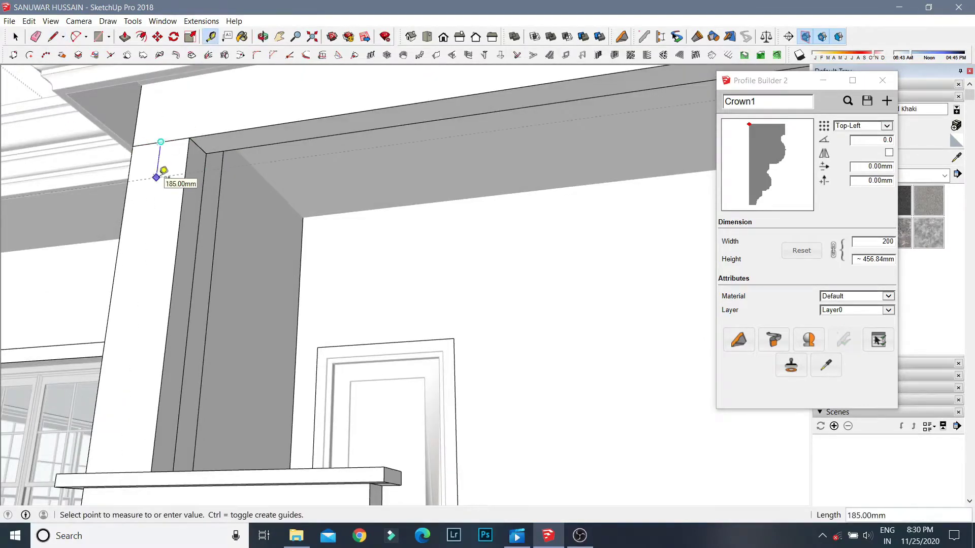
middle_drag(124, 195, 174, 259)
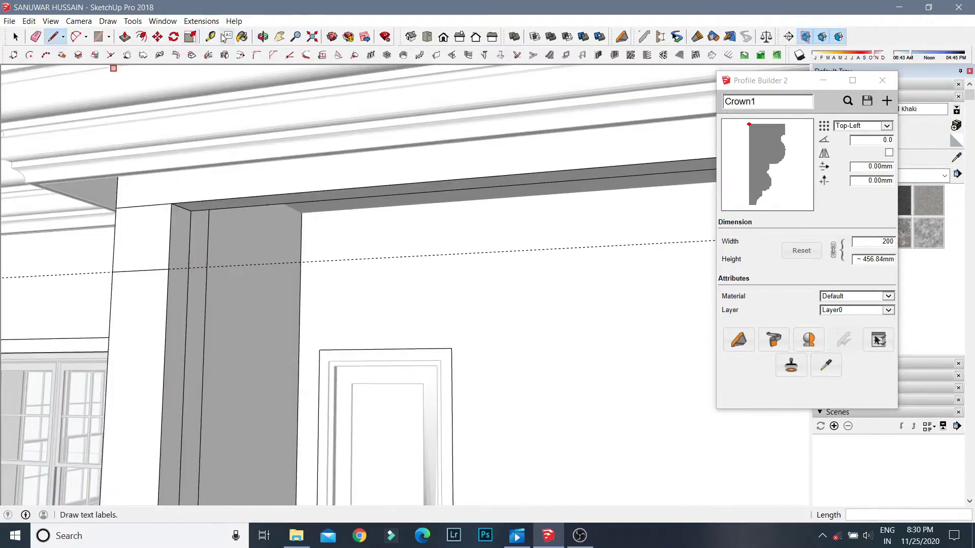
click(141, 270)
text(5049.74mm)
Outline the small ledge on the column and push it out from the column face.
click(53, 37)
click(107, 270)
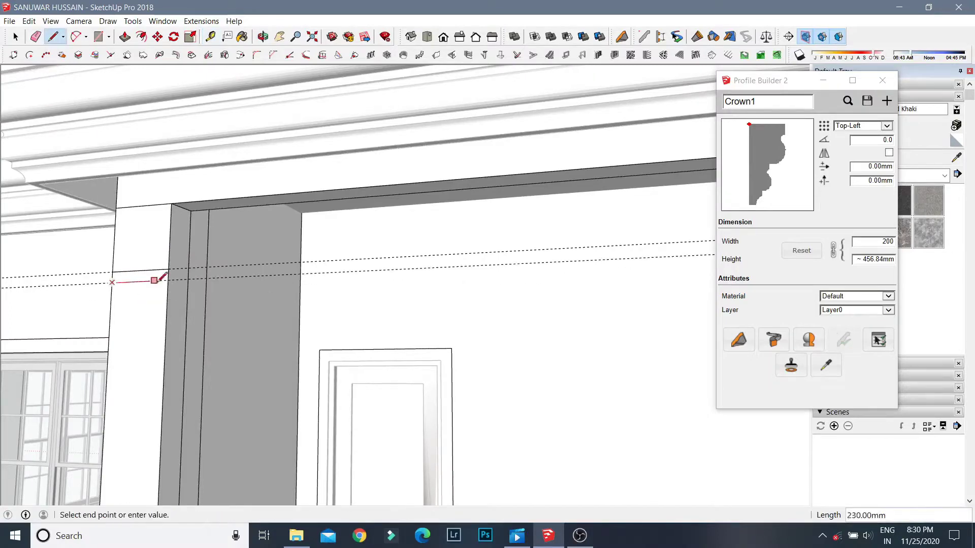
key(p)
click(134, 277)
text(75)
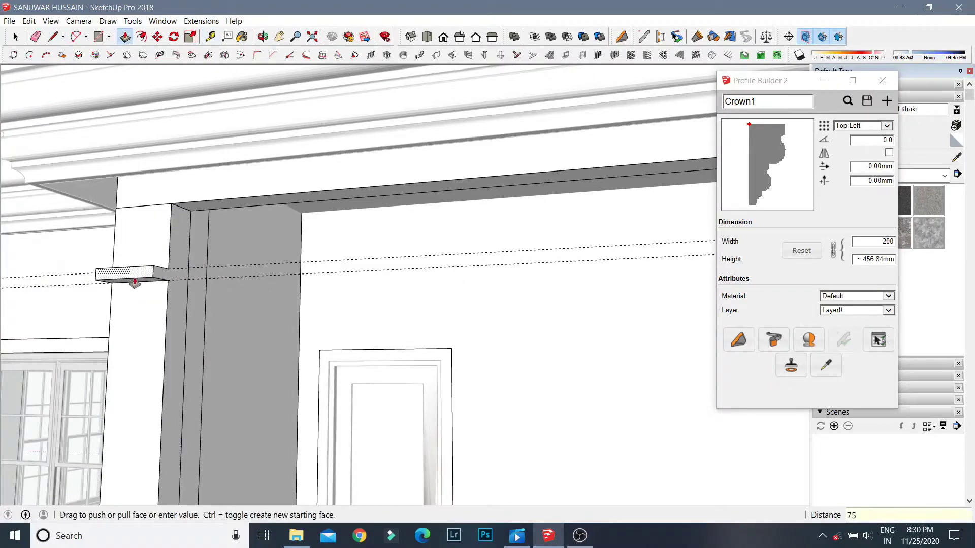
key(Return)
Add a line along the ledge edge toward the crown moulding corner.
key(l)
scroll(165, 317, up, 3)
click(160, 323)
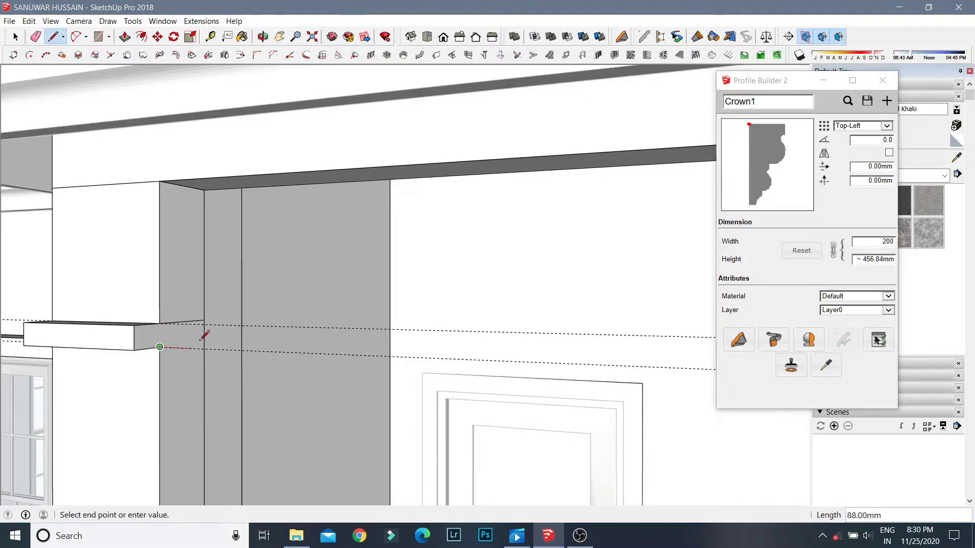
key(space)
scroll(240, 309, down, 3)
middle_drag(239, 309, 131, 113)
key(p)
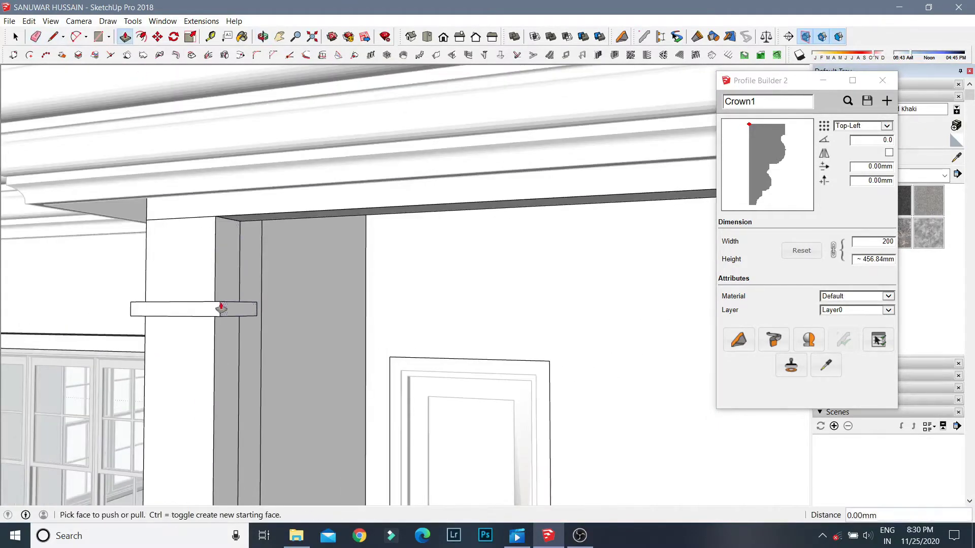
mouse_move(220, 306)
middle_down()
mouse_move(253, 218)
mouse_move(505, 296)
mouse_move(166, 87)
middle_up()
key(e)
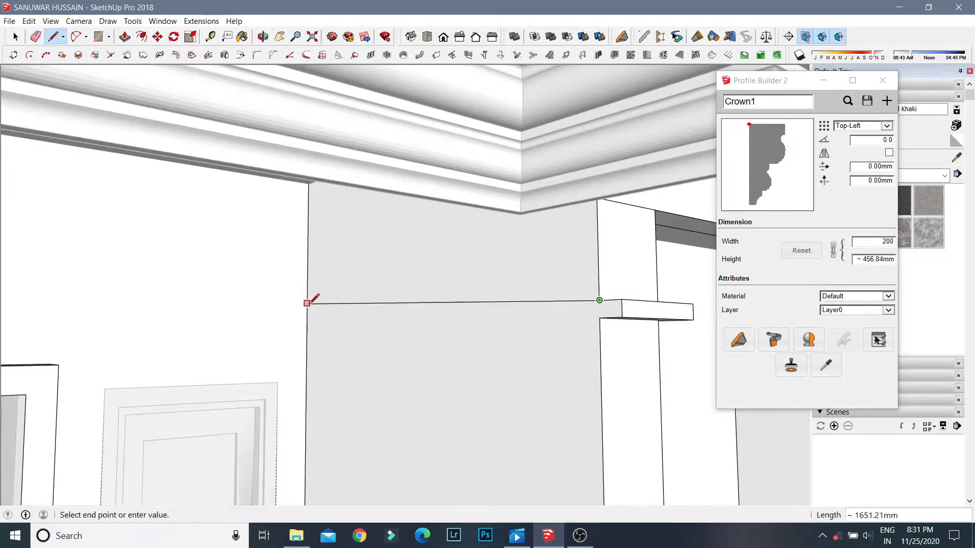
Close the neighbouring ledge face and extrude it by the same distance.
click(317, 326)
key(p)
double_click(581, 320)
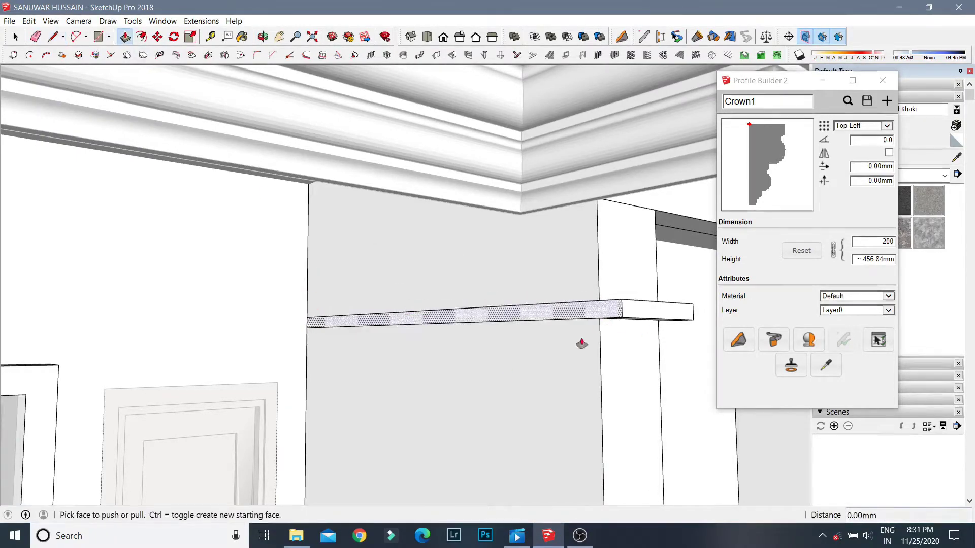
mouse_move(581, 342)
middle_down()
mouse_move(523, 348)
mouse_move(230, 124)
mouse_move(361, 239)
mouse_move(496, 407)
mouse_move(413, 403)
mouse_move(359, 332)
mouse_move(337, 374)
mouse_move(305, 366)
mouse_move(307, 322)
mouse_move(328, 374)
mouse_move(246, 390)
middle_up()
key(e)
Tidy the ledge top and erase its stray edges under the cornice.
key(l)
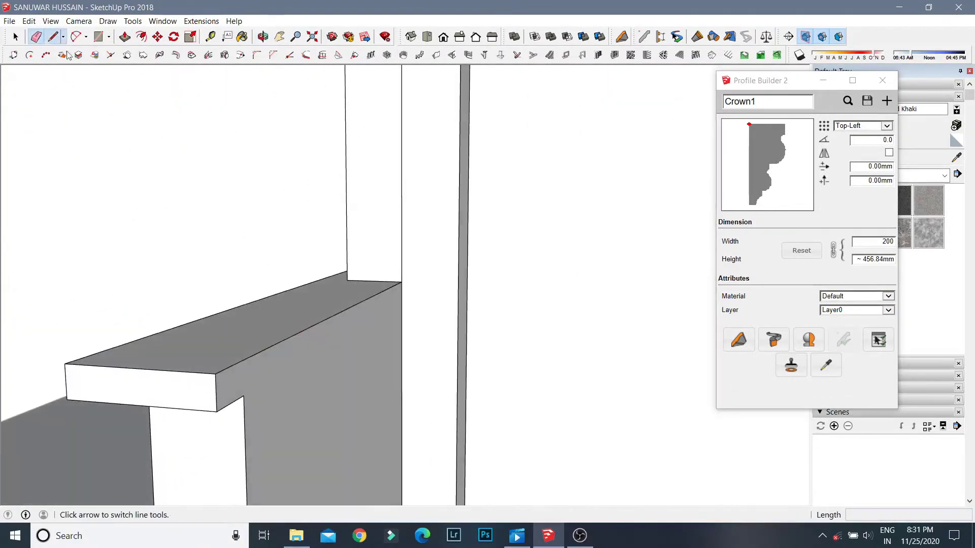
click(247, 392)
key(p)
mouse_move(283, 342)
middle_down()
mouse_move(381, 316)
mouse_move(282, 330)
mouse_move(425, 355)
mouse_move(173, 181)
mouse_move(170, 223)
mouse_move(143, 182)
middle_up()
scroll(283, 330, down, 5)
scroll(143, 183, up, 5)
key(e)
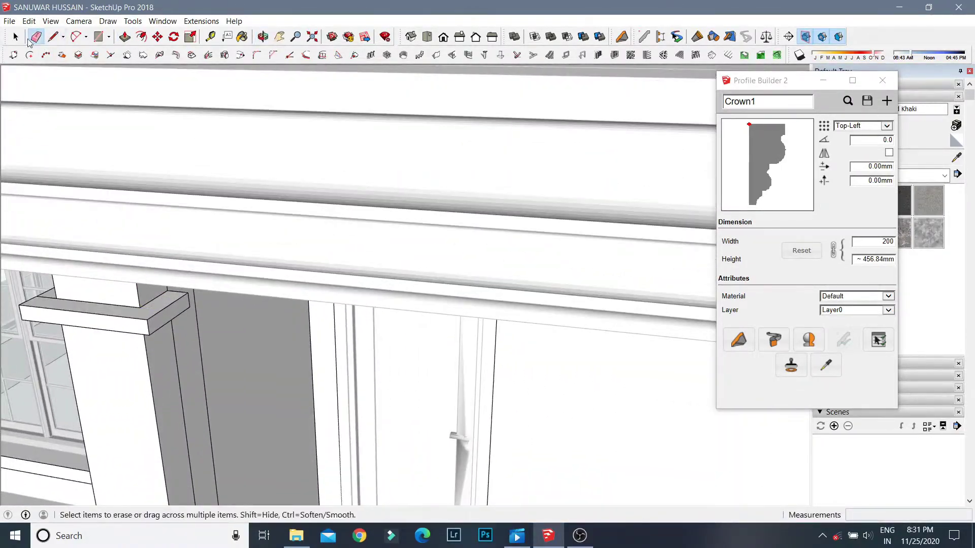
mouse_move(152, 310)
middle_down()
mouse_move(207, 358)
mouse_move(91, 381)
middle_up()
scroll(359, 379, up, 3)
scroll(484, 428, down, 5)
Copy the ledge from the post corner 3900 mm along onto the matching post.
click(92, 377)
key(ctrl)
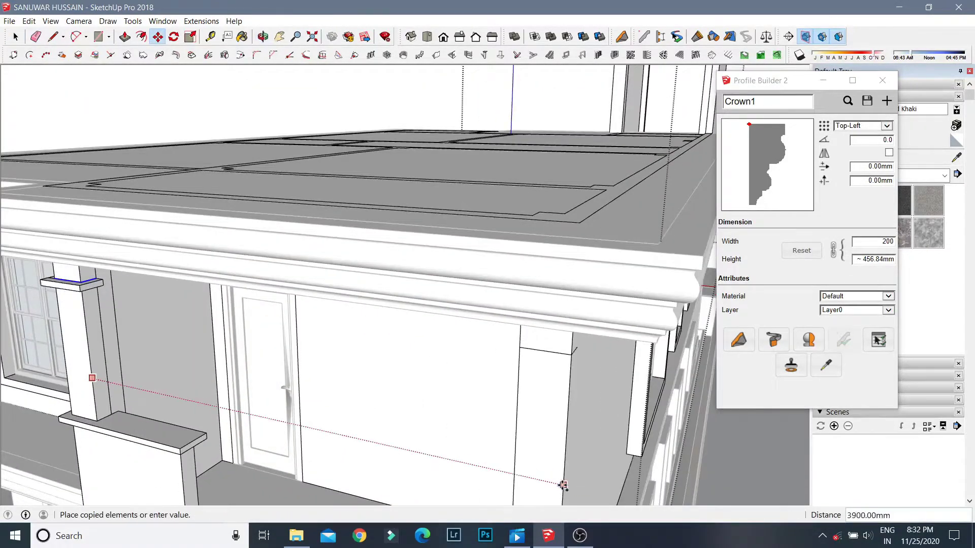
click(563, 485)
scroll(607, 398, up, 3)
middle_drag(607, 398, 487, 284)
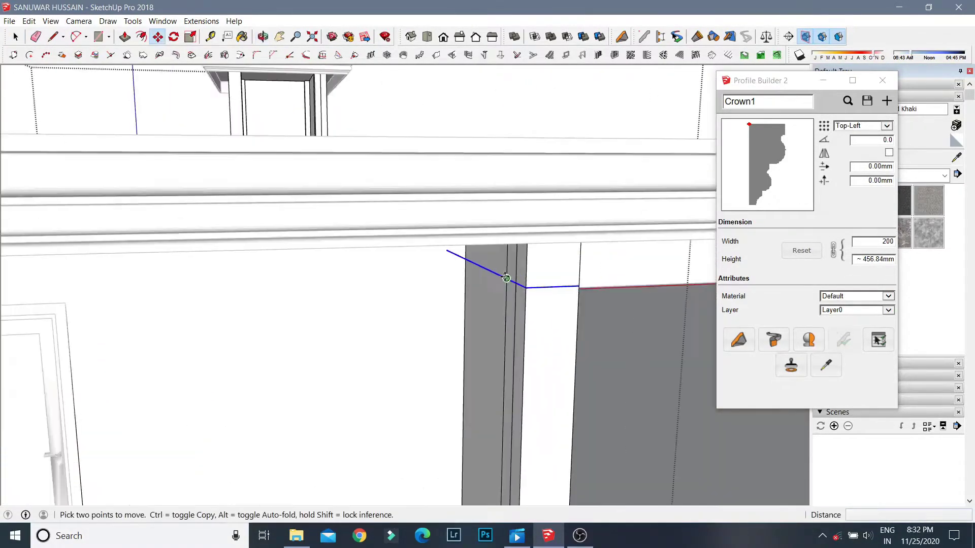
Narrow the selection to the left column edge and view the window and cornice.
click(17, 37)
click(499, 282)
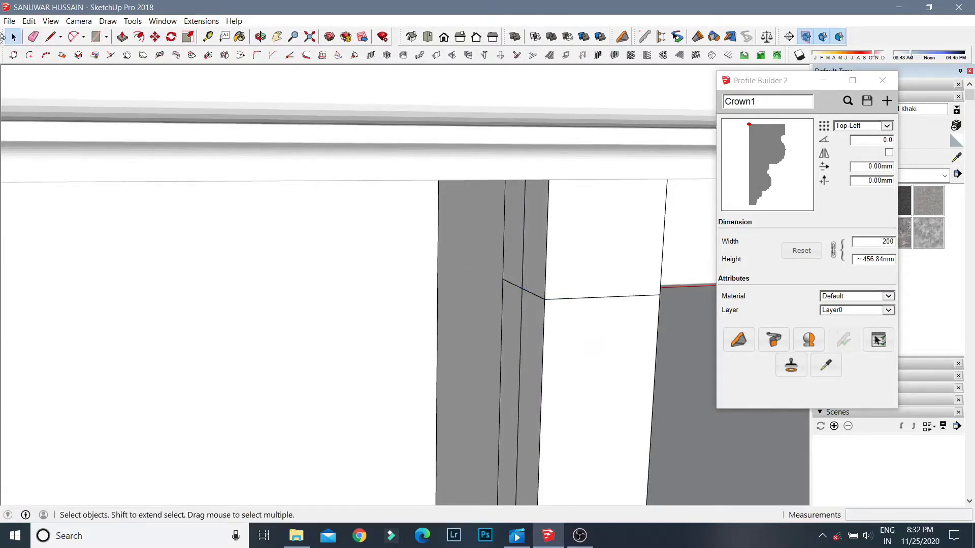
scroll(524, 276, down, 2)
mouse_move(498, 281)
middle_down()
mouse_move(594, 365)
mouse_move(239, 359)
mouse_move(235, 224)
mouse_move(289, 212)
mouse_move(259, 164)
mouse_move(250, 167)
middle_up()
scroll(263, 233, down, 3)
Draw a rectangle for the opening on the upper-floor wall.
middle_drag(264, 233, 130, 218)
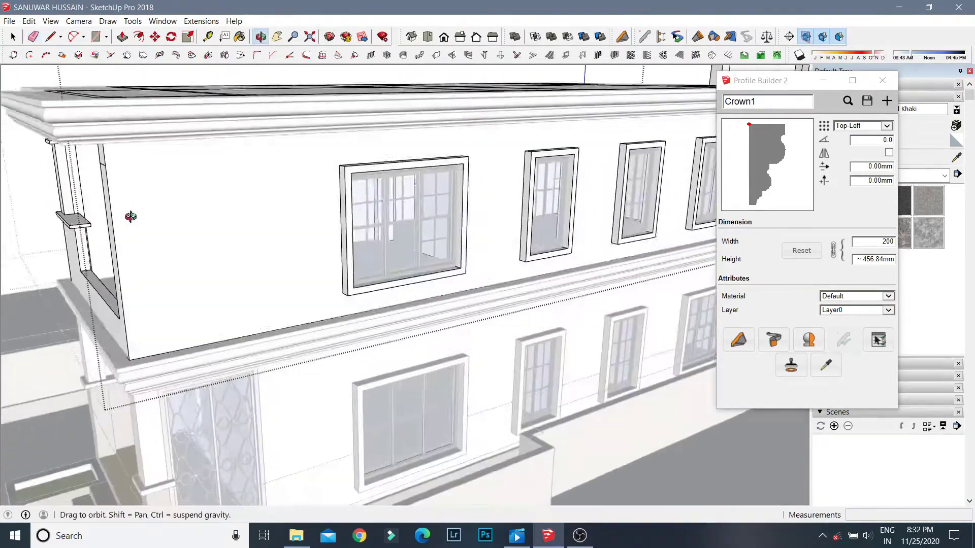
scroll(166, 192, up, 3)
key(t)
click(150, 277)
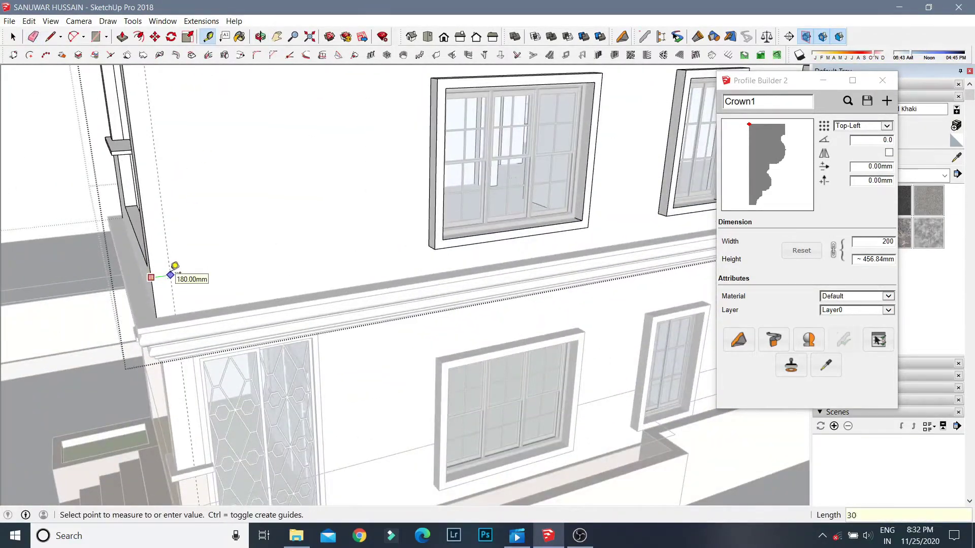
mouse_move(172, 273)
middle_down()
mouse_move(196, 294)
mouse_move(218, 349)
mouse_move(502, 383)
mouse_move(189, 329)
mouse_move(244, 386)
middle_up()
key(r)
click(257, 407)
click(333, 219)
Push the rectangle about 150 mm into the wall to form the recess.
key(p)
drag(294, 315, 297, 343)
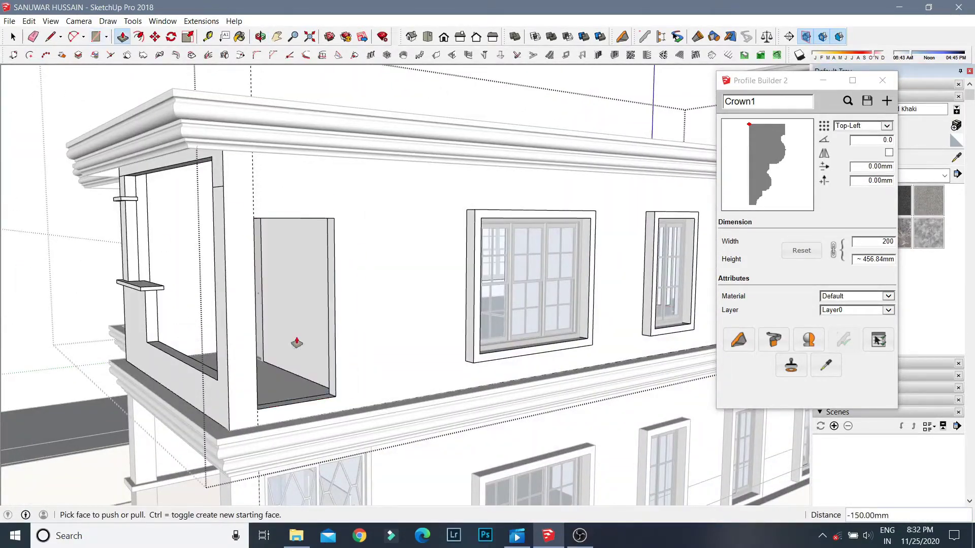
mouse_move(296, 343)
middle_down()
mouse_move(274, 283)
mouse_move(309, 236)
middle_up()
drag(308, 236, 321, 200)
middle_drag(322, 200, 403, 230)
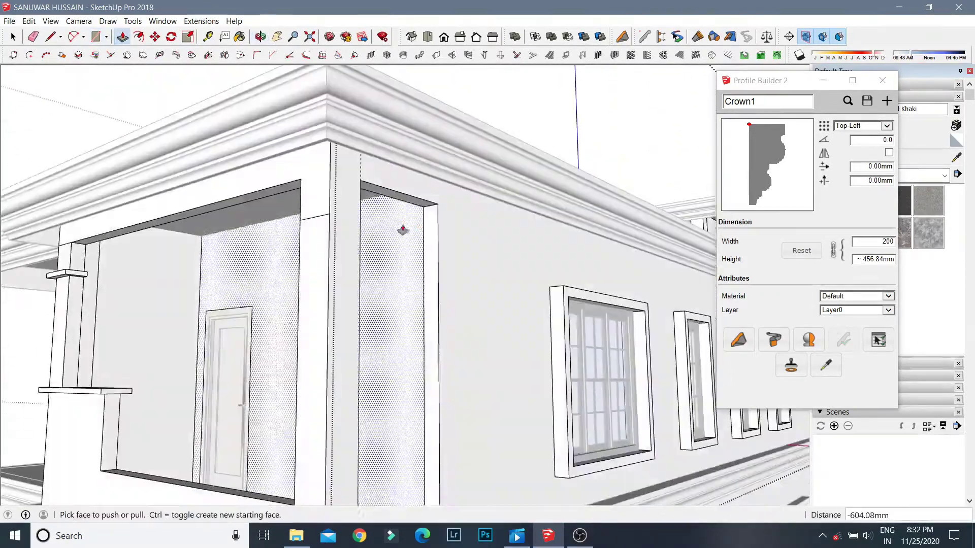
click(403, 230)
mouse_move(424, 414)
middle_down()
mouse_move(577, 400)
mouse_move(349, 313)
mouse_move(342, 235)
mouse_move(349, 325)
mouse_move(254, 442)
mouse_move(344, 340)
mouse_move(355, 342)
mouse_move(157, 294)
middle_up()
click(350, 313)
Mark a guide 108 mm down the pilaster and draw a line across it.
scroll(139, 257, up, 3)
scroll(139, 140, up, 3)
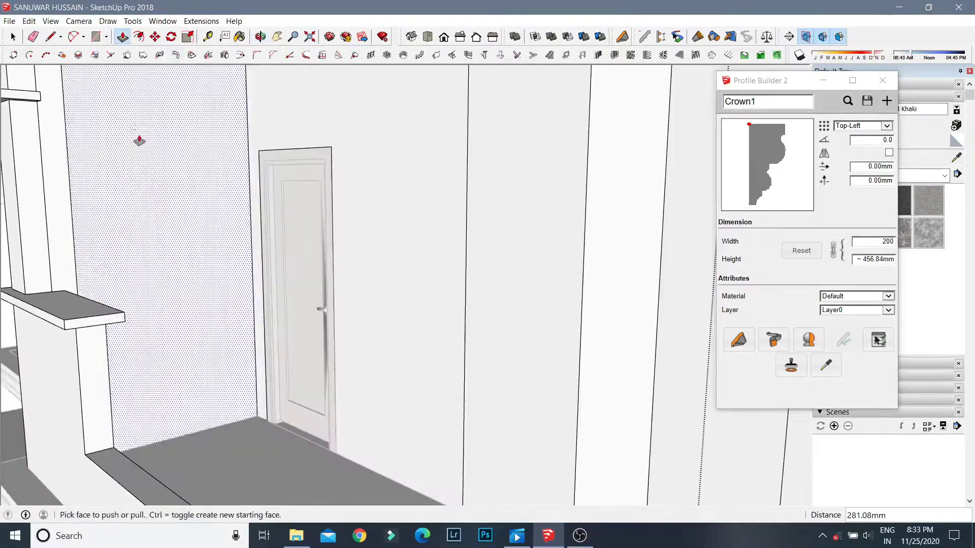
scroll(139, 141, down, 3)
middle_drag(304, 228, 435, 246)
key(t)
click(406, 223)
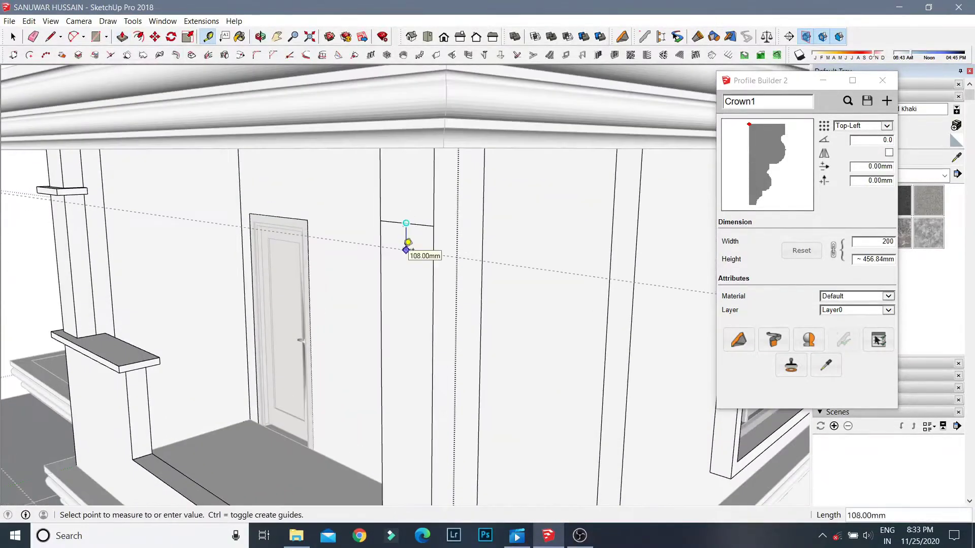
key(l)
click(433, 237)
Push the new pilaster face out 75 mm into a projecting block.
key(p)
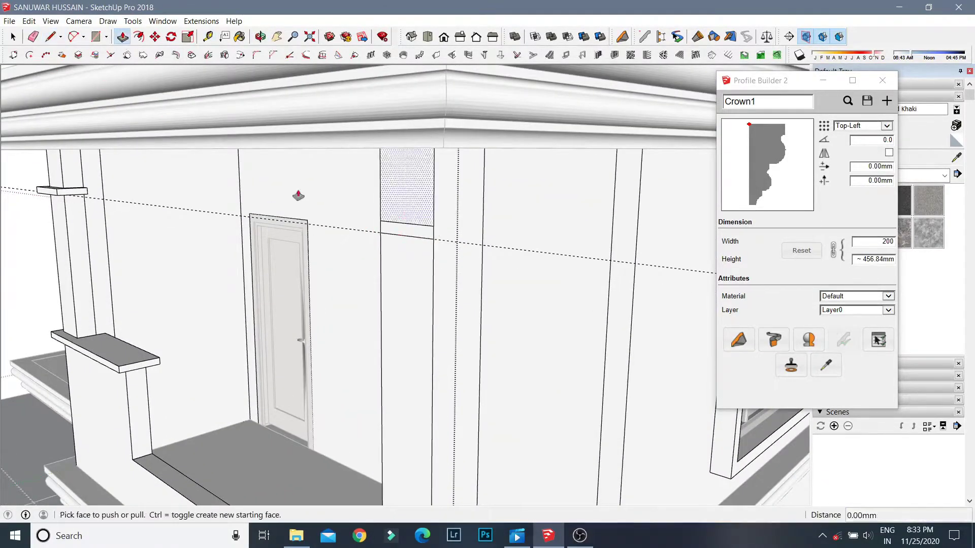
click(406, 216)
text(75)
key(Return)
middle_drag(435, 246, 356, 239)
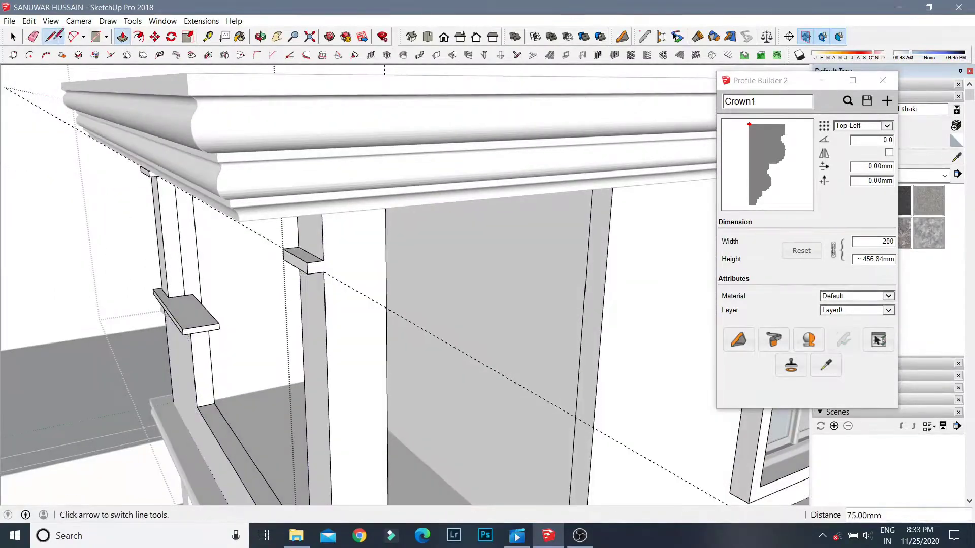
Draw the 300 mm edge across the pilaster and erase the stray vertical edge below.
click(388, 262)
key(p)
key(e)
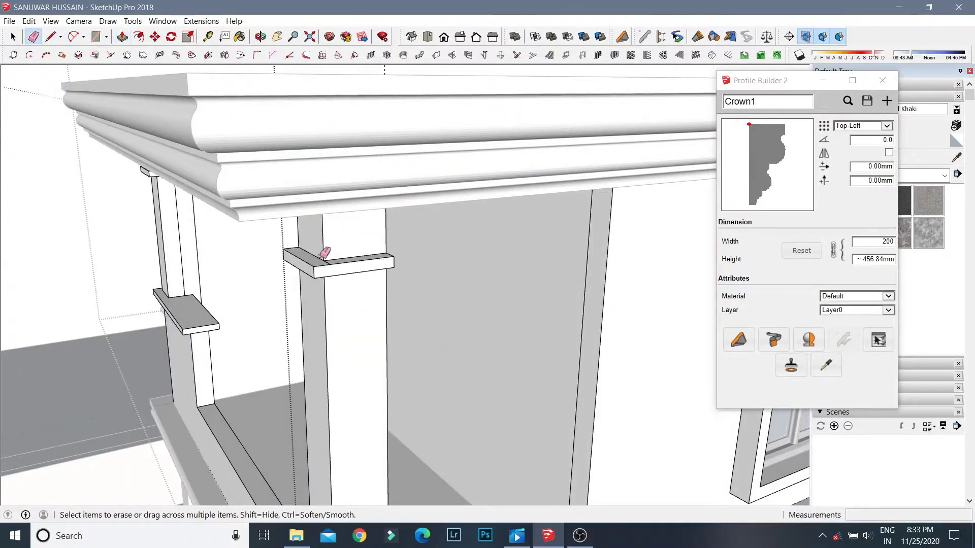
mouse_move(322, 255)
middle_down()
mouse_move(675, 272)
mouse_move(139, 213)
middle_up()
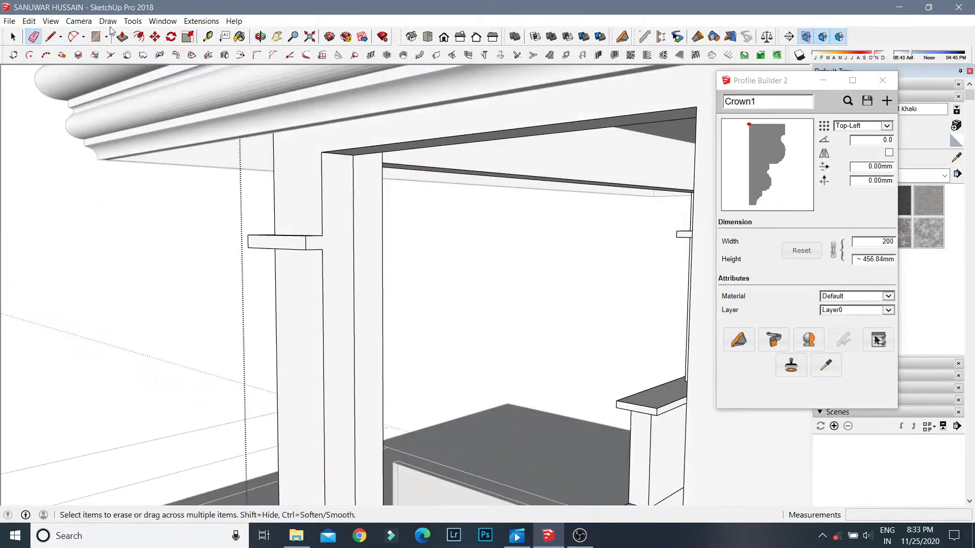
click(322, 235)
click(383, 236)
key(e)
click(356, 256)
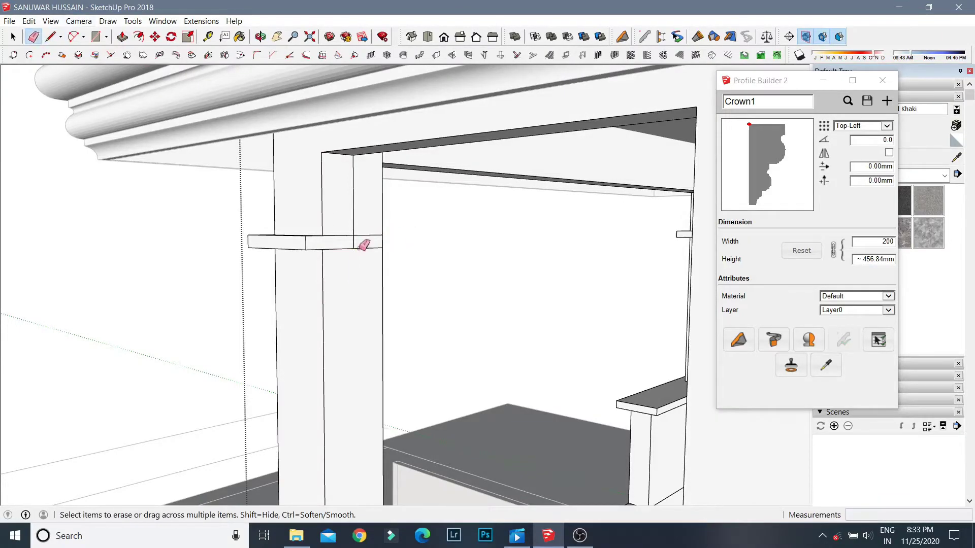
Inspect the pilaster ledge from below, abandoning an unfinished line along it.
key(p)
mouse_move(311, 240)
middle_down()
mouse_move(527, 311)
mouse_move(302, 235)
mouse_move(343, 387)
middle_up()
mouse_move(279, 441)
middle_down()
mouse_move(166, 391)
mouse_move(302, 337)
mouse_move(375, 260)
middle_up()
scroll(375, 260, up, 3)
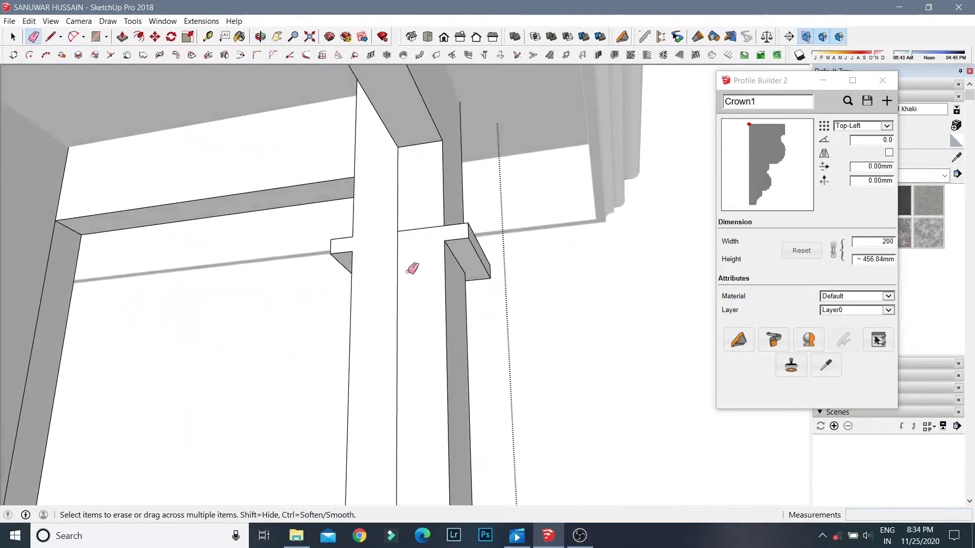
click(397, 232)
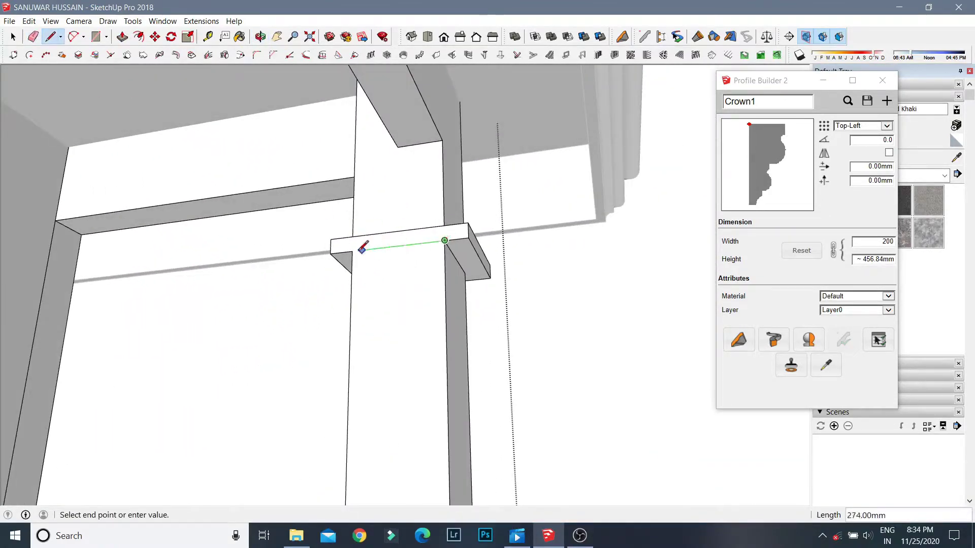
key(p)
key(space)
Orbit out to view the whole house with the finished pilaster ledge.
middle_drag(447, 237, 303, 241)
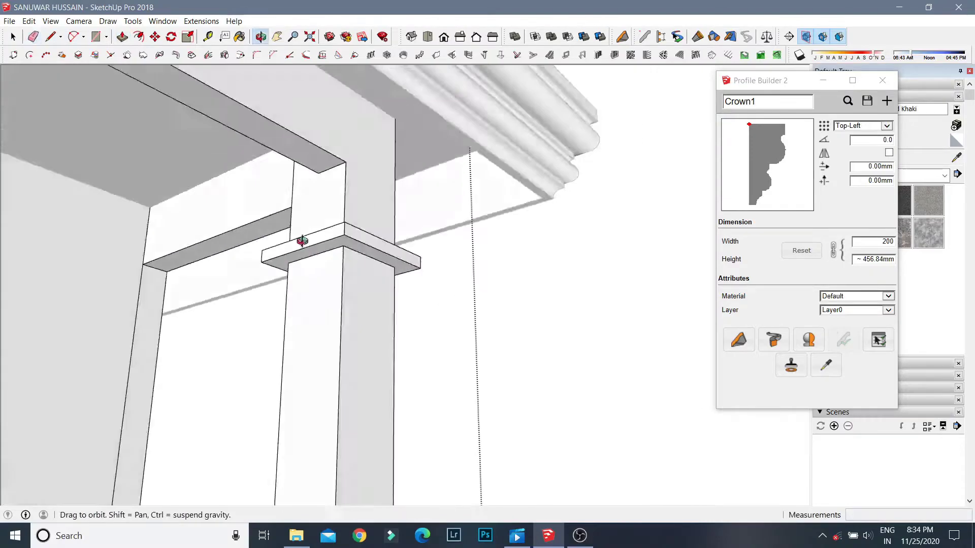
scroll(303, 241, down, 5)
middle_drag(380, 272, 274, 235)
scroll(275, 235, down, 3)
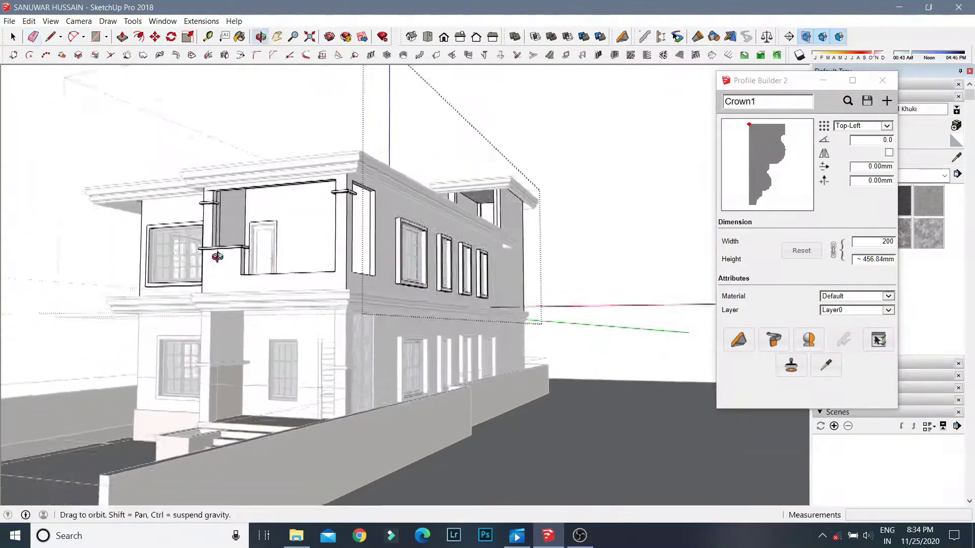
scroll(218, 256, up, 3)
key(e)
scroll(283, 279, up, 3)
scroll(152, 283, up, 3)
Draw a small square on the pillar face near the column base, using a guide from the base.
scroll(142, 241, up, 2)
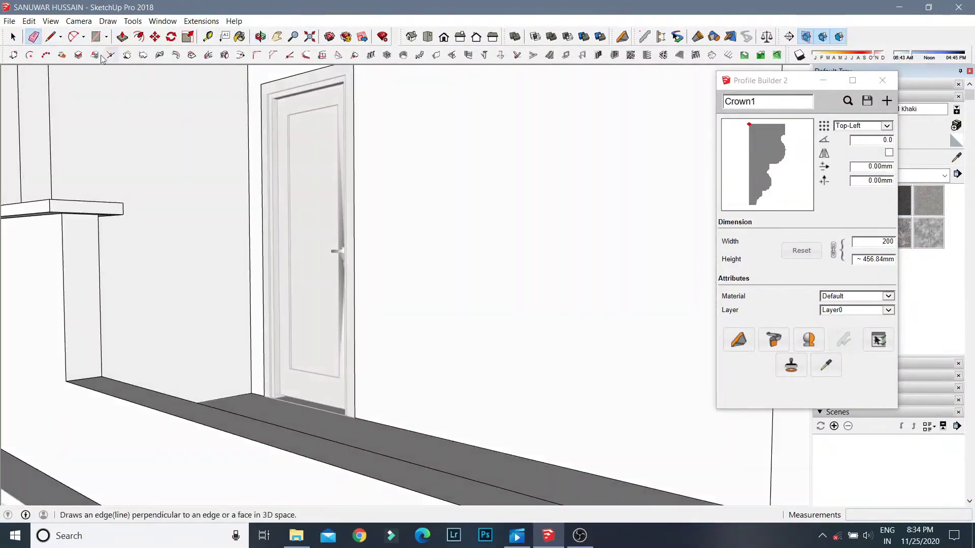
key(l)
scroll(92, 398, up, 2)
click(91, 398)
scroll(79, 315, up, 3)
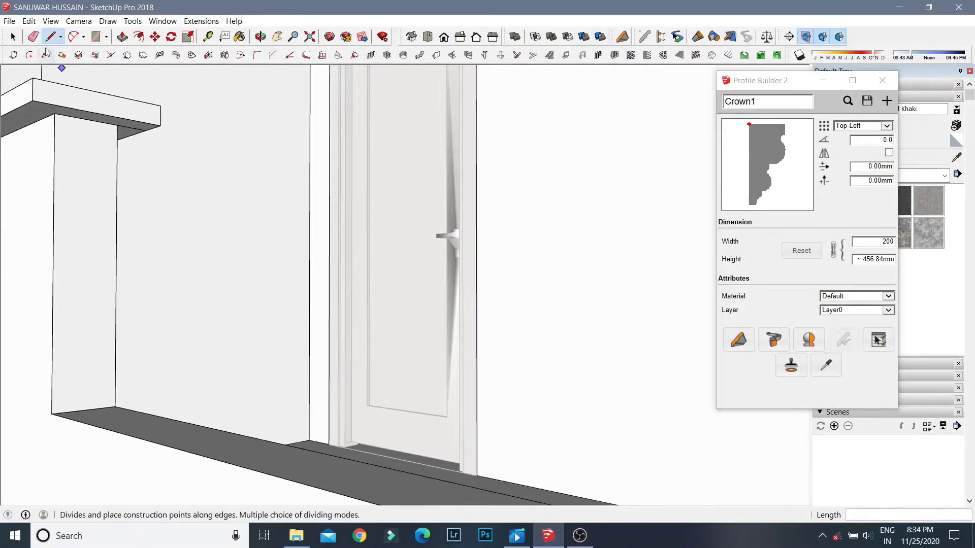
key(t)
click(84, 410)
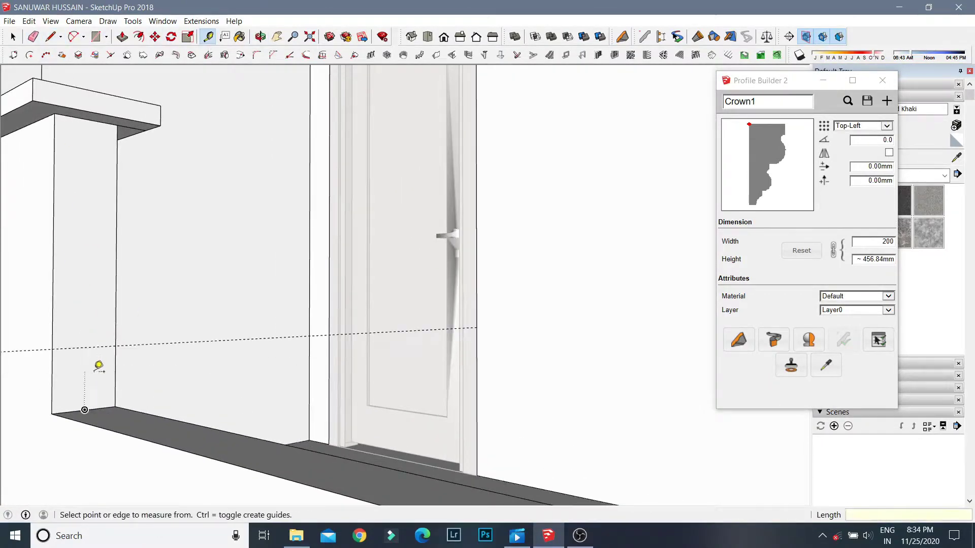
scroll(98, 366, up, 1)
key(r)
click(81, 351)
text(50,5)
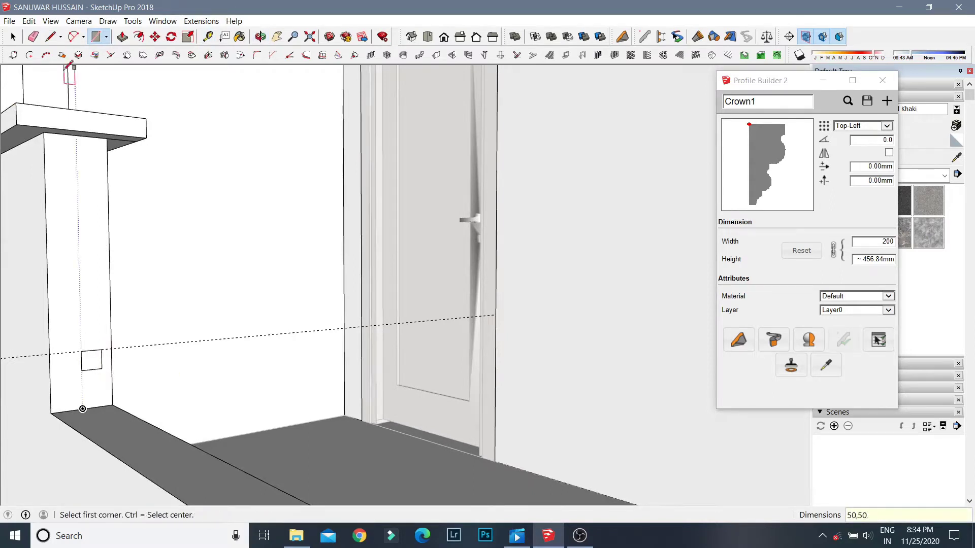
Move the small square up the column and clean up stray edges.
key(space)
key(m)
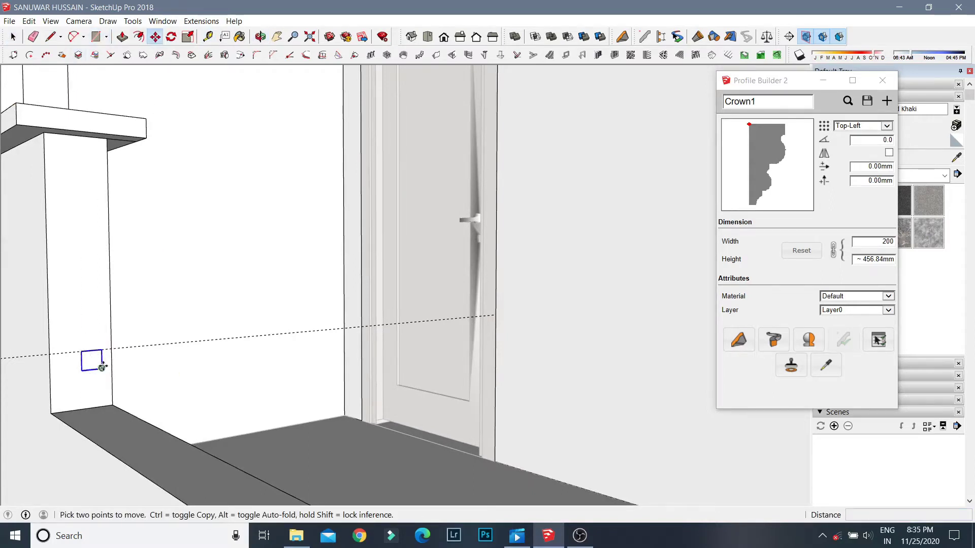
drag(92, 369, 82, 351)
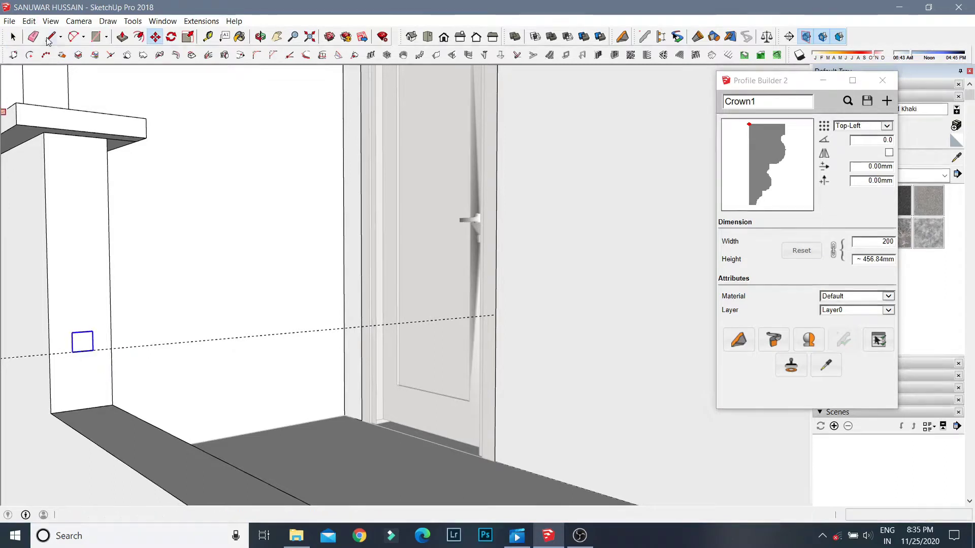
key(l)
click(82, 409)
scroll(92, 261, up, 2)
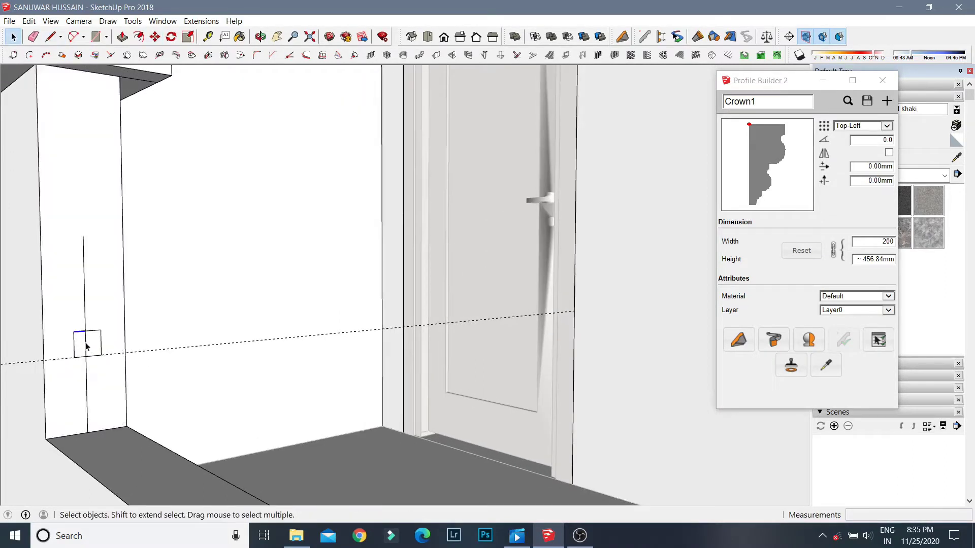
key(e)
key(space)
Make the small square into its own component.
right_click(93, 351)
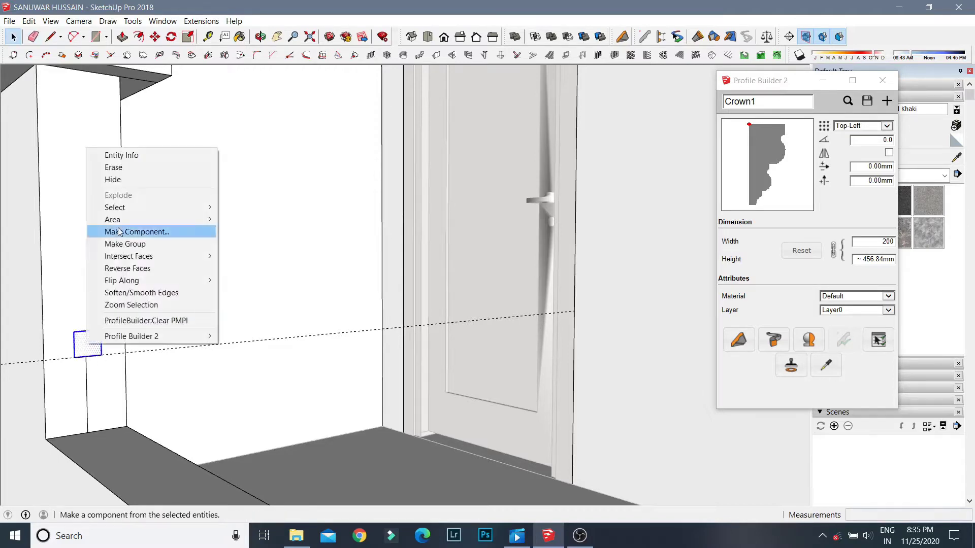
click(109, 183)
click(155, 36)
scroll(71, 358, up, 2)
click(71, 355)
key(Escape)
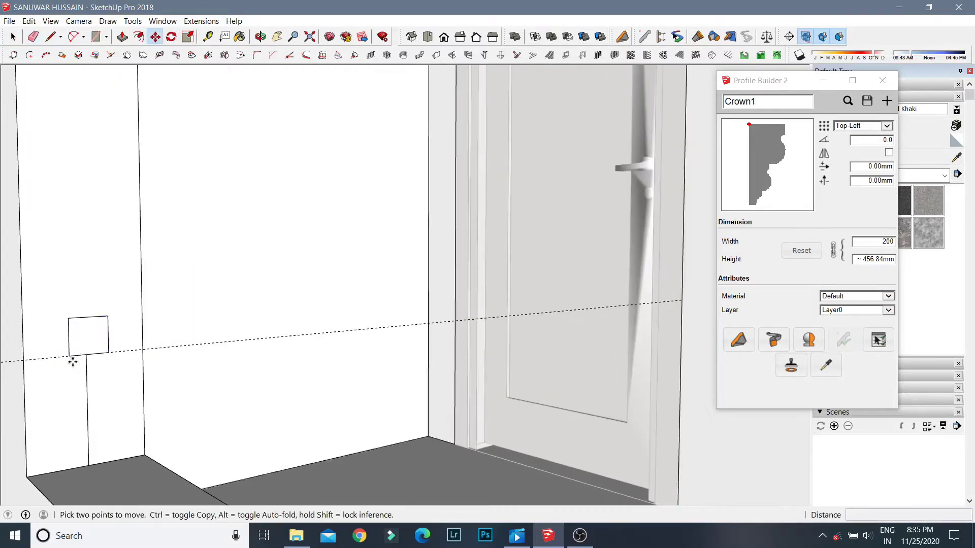
click(13, 38)
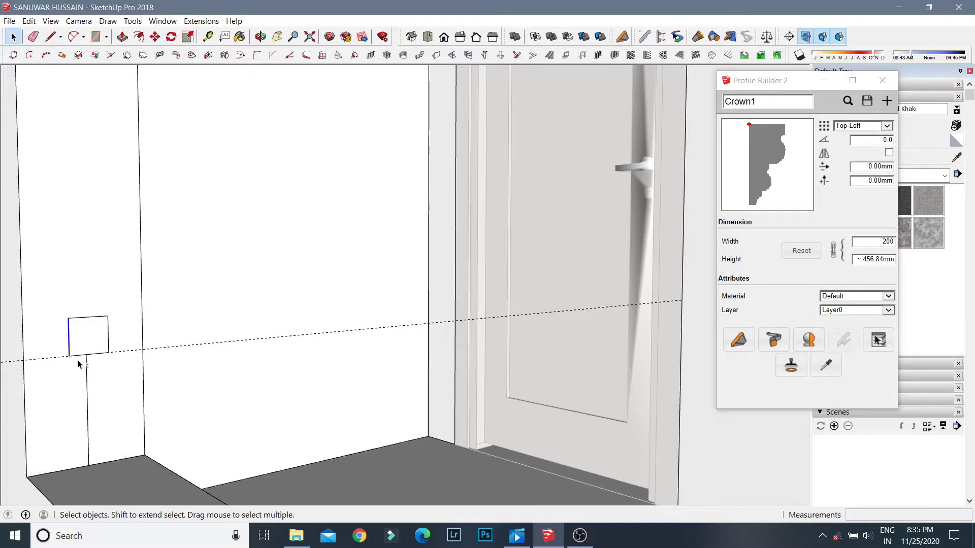
Move the square component higher up the column.
key(m)
scroll(93, 351, up, 3)
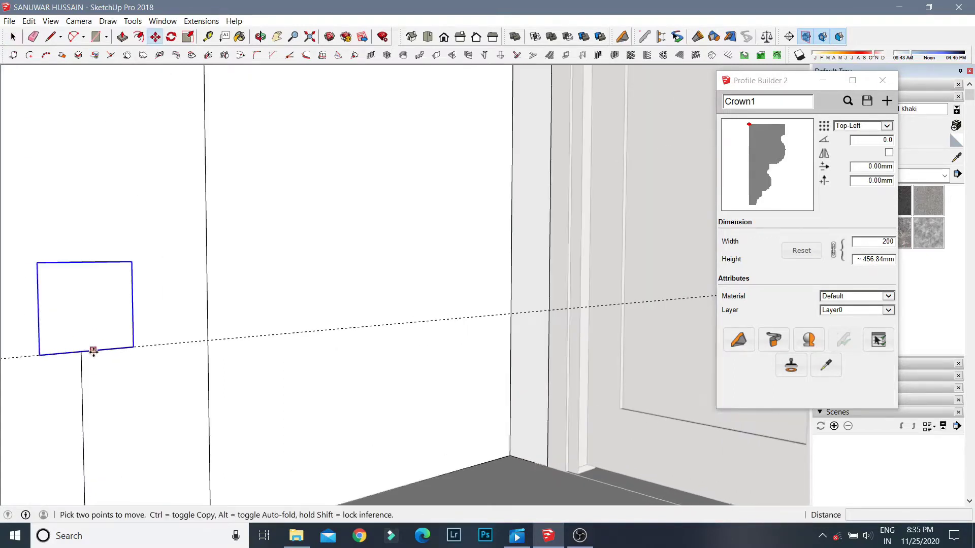
click(91, 354)
click(90, 321)
key(e)
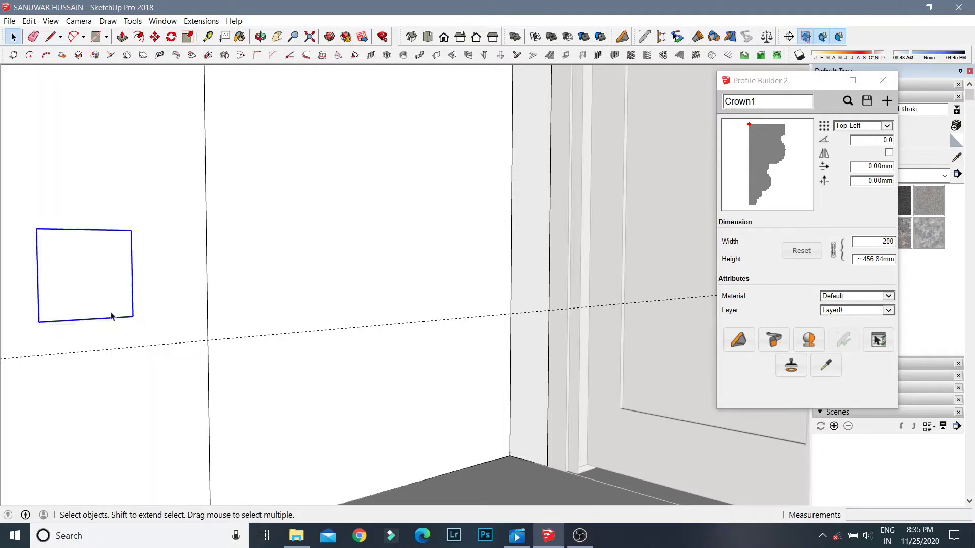
Select the small square and begin a Ctrl-copy 200 mm up the wall.
key(m)
scroll(85, 325, down, 2)
scroll(85, 325, down, 2)
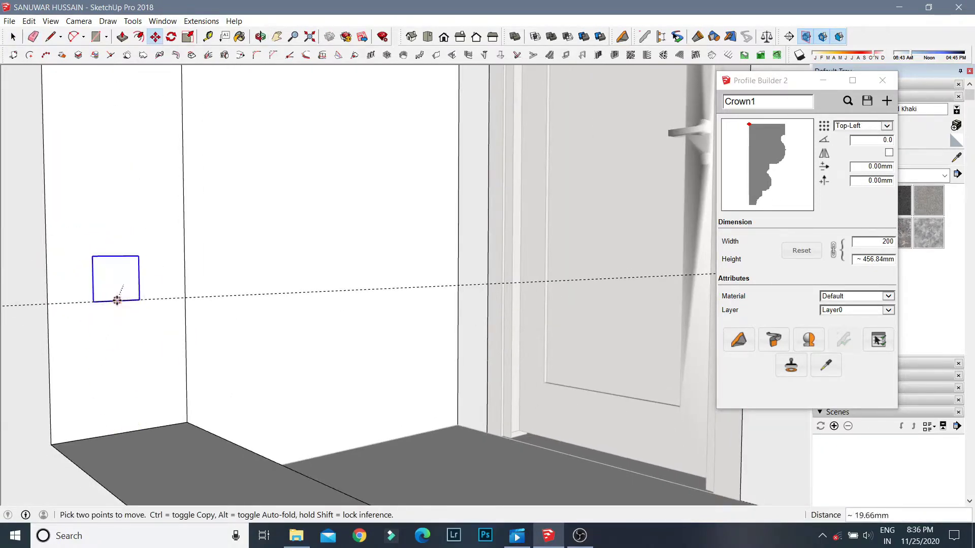
scroll(116, 300, down, 2)
scroll(119, 340, down, 2)
key(e)
scroll(95, 345, up, 1)
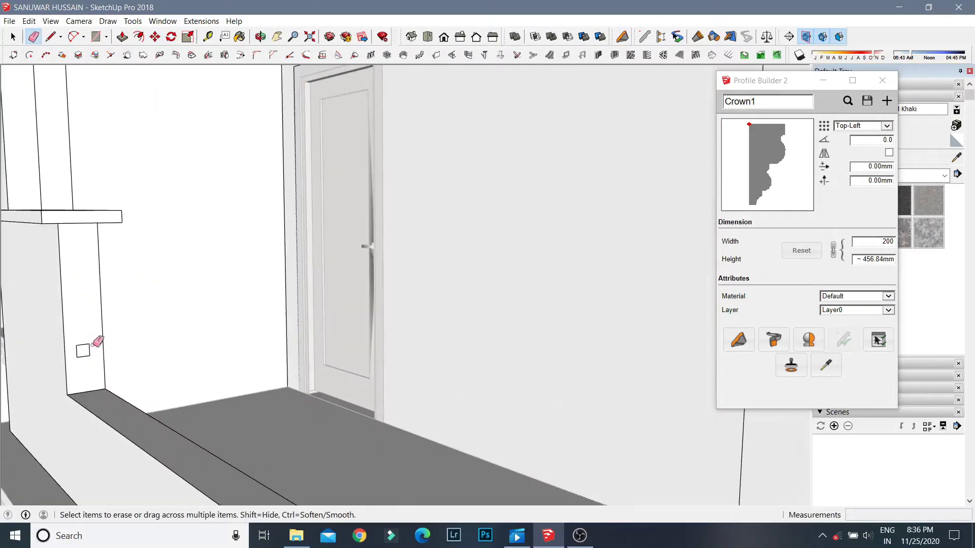
click(12, 36)
scroll(75, 355, up, 2)
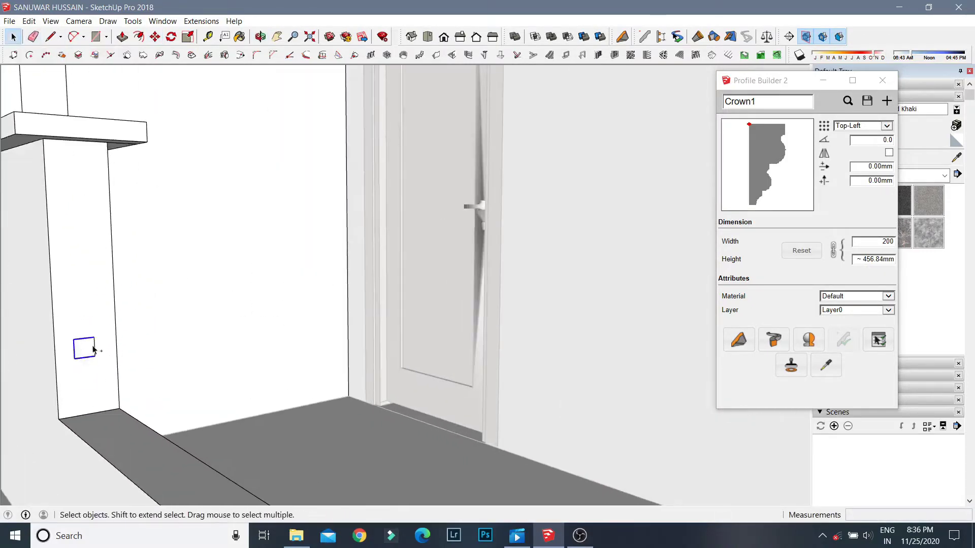
click(81, 416)
key(ctrl)
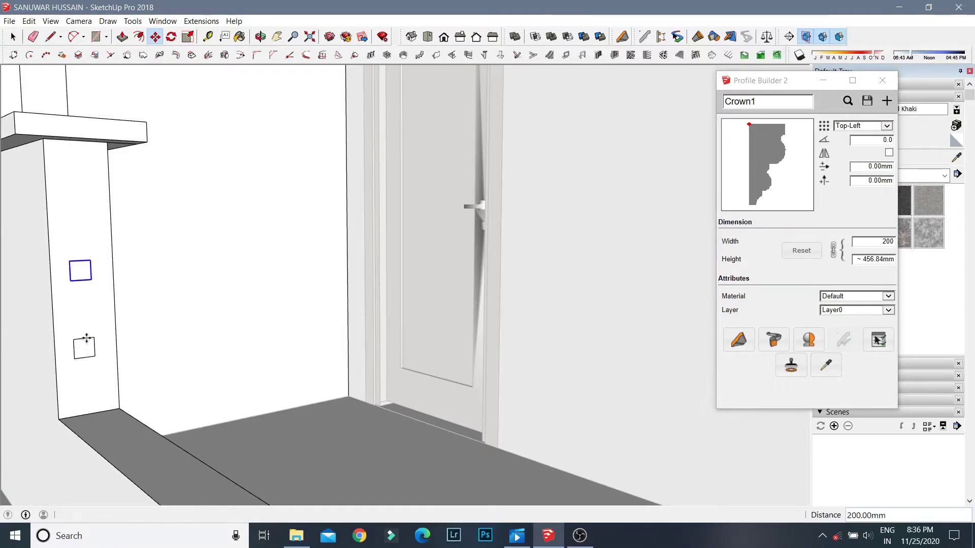
Draw a 50×50 mm square on the upper-floor balcony post.
key(p)
middle_drag(78, 196, 374, 348)
middle_drag(217, 313, 100, 243)
scroll(172, 270, down, 5)
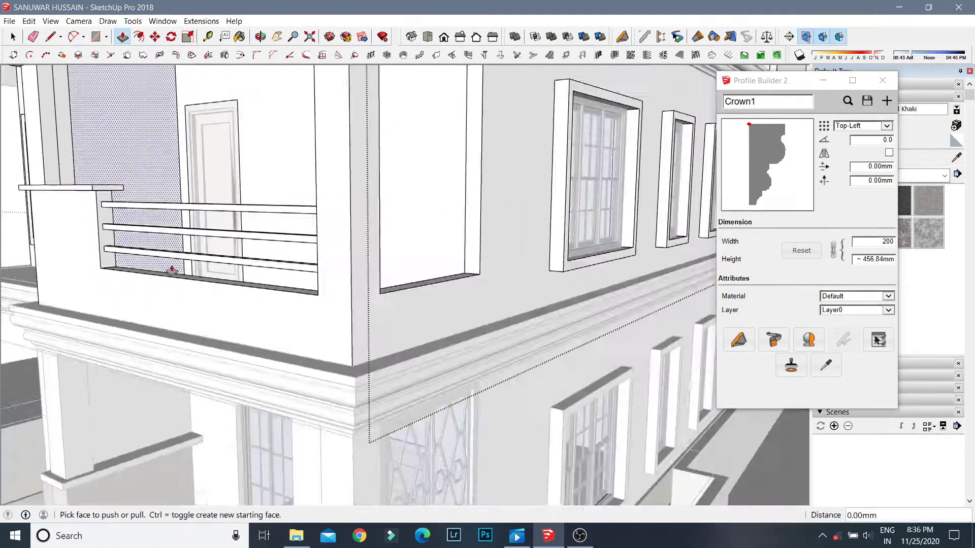
middle_drag(173, 271, 337, 270)
scroll(163, 248, up, 5)
scroll(147, 238, up, 4)
scroll(76, 255, up, 3)
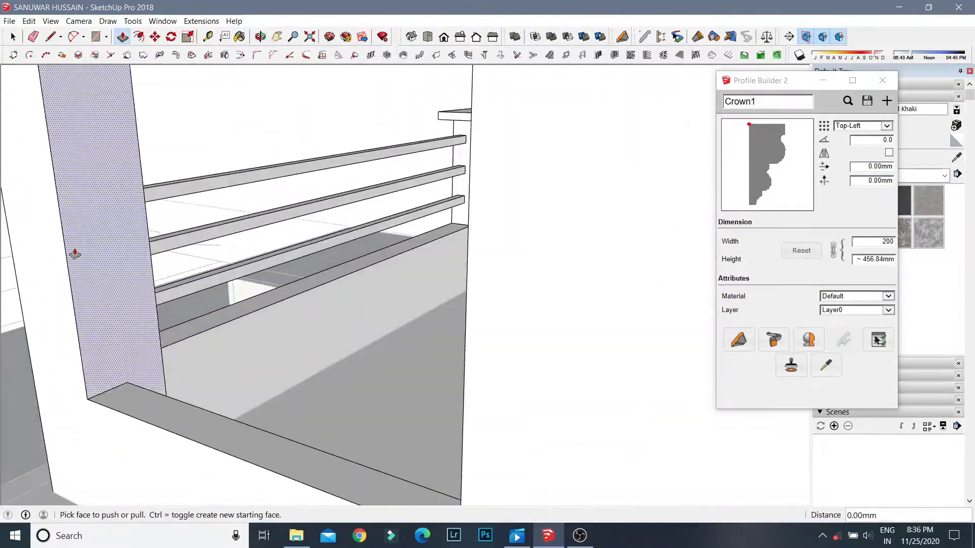
key(r)
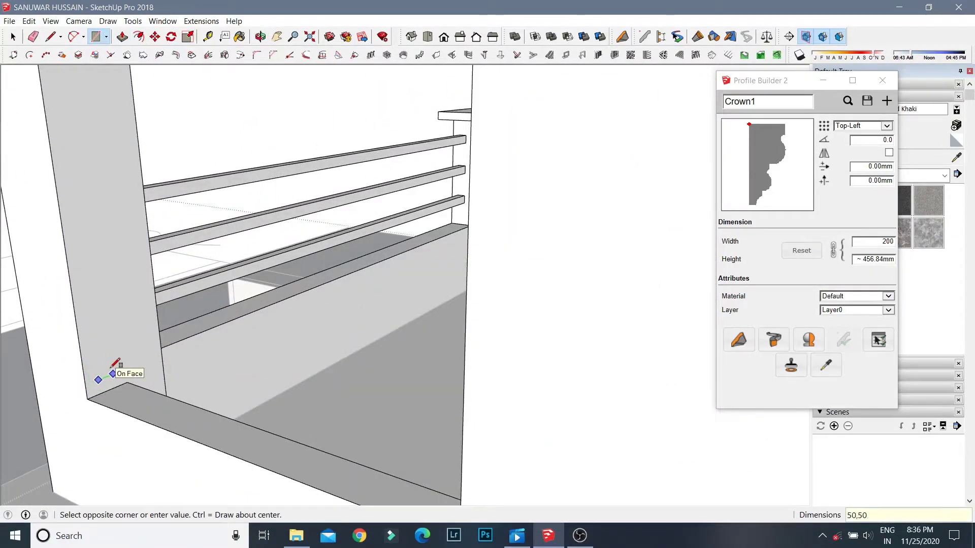
middle_drag(113, 374, 102, 342)
key(Return)
Extrude the 50 mm square into a bottom bar reaching the far post.
key(p)
click(130, 331)
click(304, 356)
middle_drag(304, 355, 448, 362)
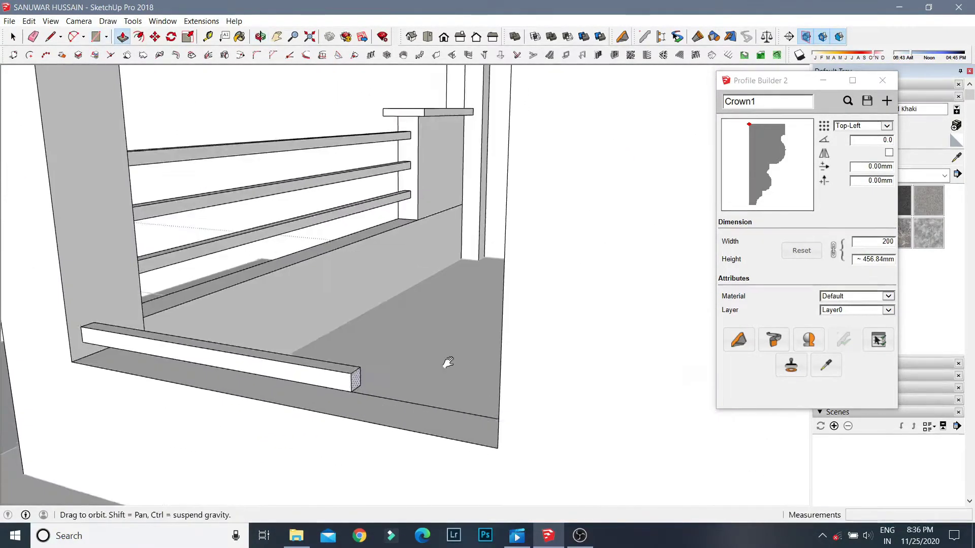
click(98, 341)
mouse_move(98, 342)
middle_down()
mouse_move(335, 313)
mouse_move(458, 252)
mouse_move(413, 305)
middle_up()
scroll(540, 257, up, 3)
Pull a strip face on the railing post out into a new rail.
middle_drag(540, 257, 561, 359)
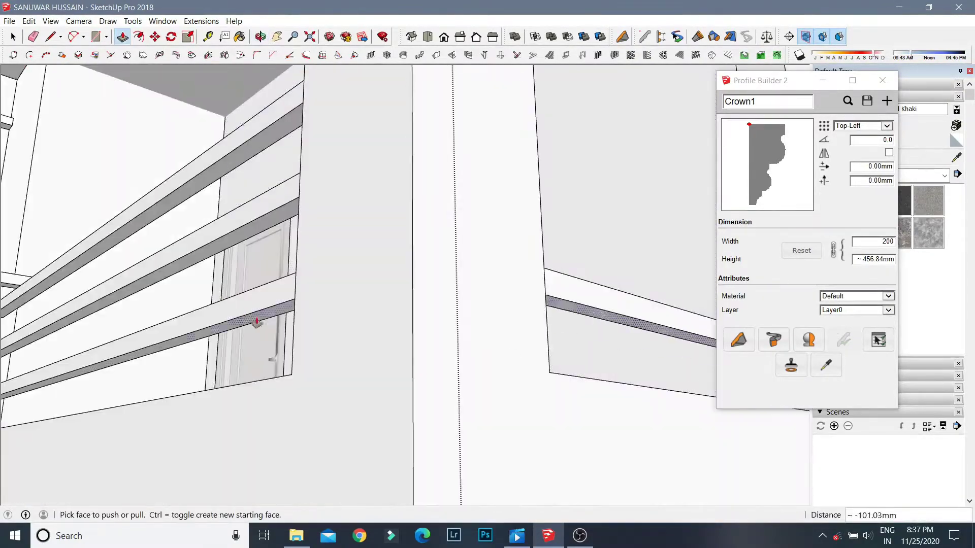
mouse_move(256, 321)
middle_down()
mouse_move(342, 348)
mouse_move(98, 370)
mouse_move(61, 348)
mouse_move(66, 336)
middle_up()
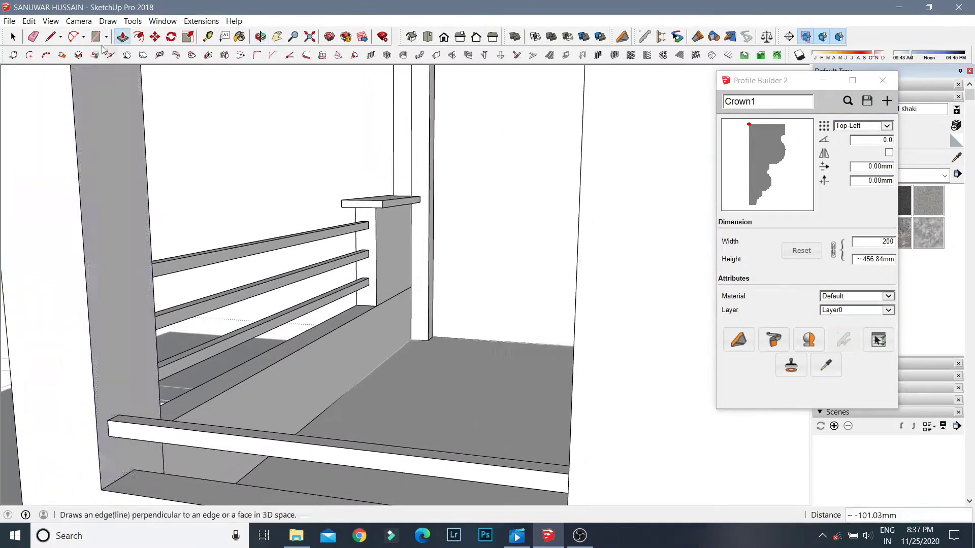
key(r)
mouse_move(103, 204)
middle_down()
mouse_move(102, 398)
mouse_move(120, 370)
middle_up()
key(l)
click(95, 407)
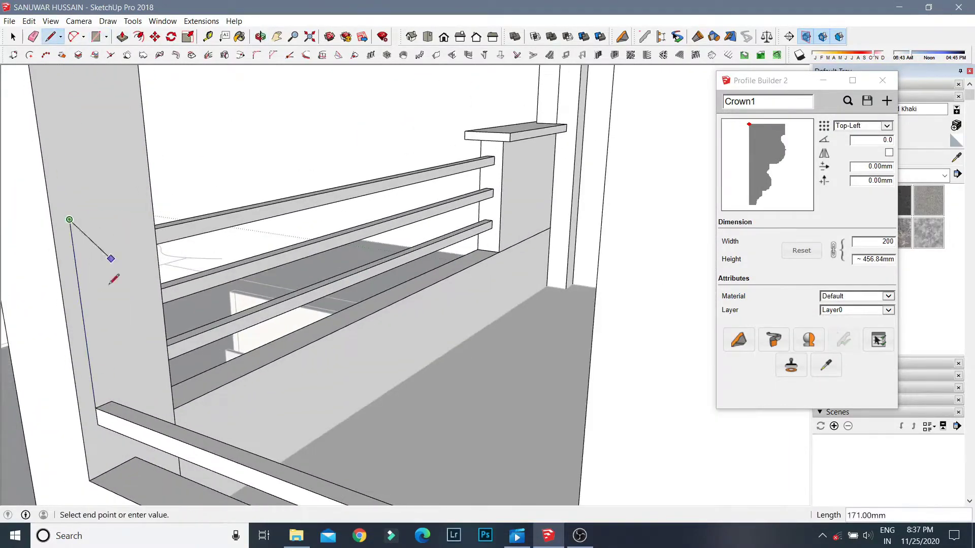
key(space)
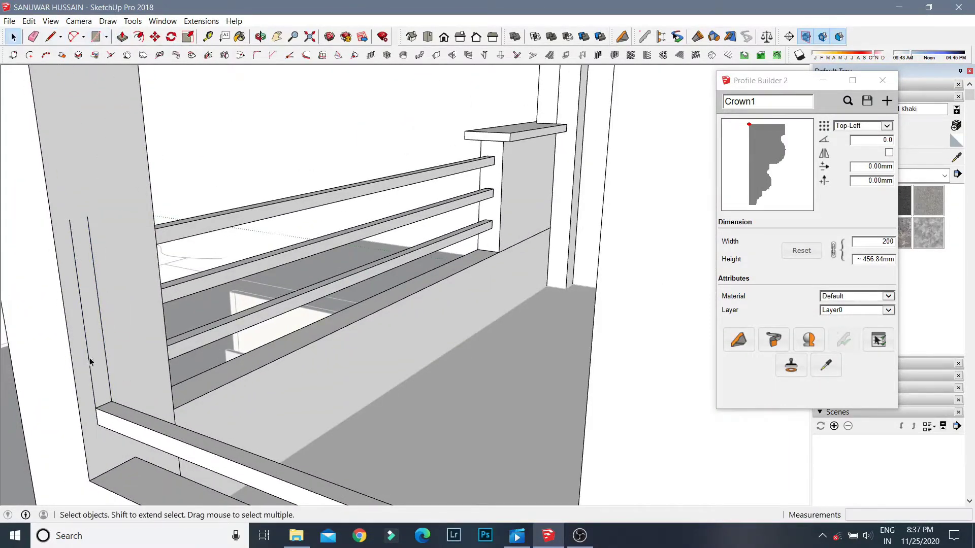
key(space)
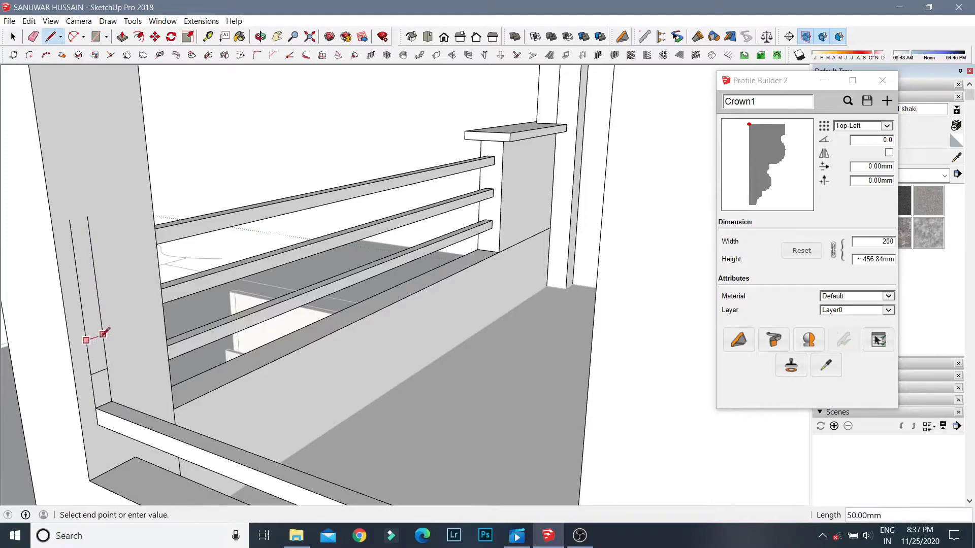
key(p)
click(85, 257)
click(374, 399)
Extend the top rail and remaining rails to full length between the posts.
scroll(230, 323, up, 5)
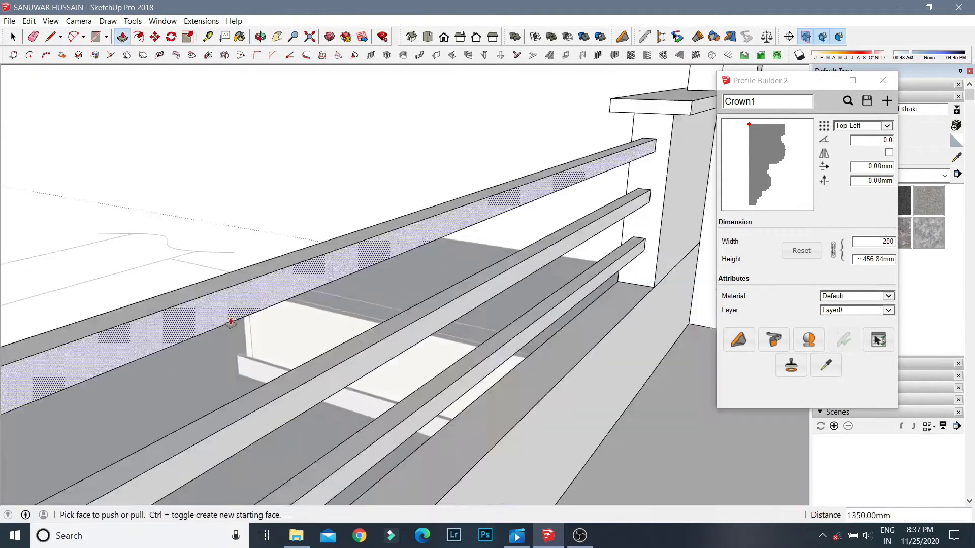
middle_drag(230, 324, 195, 445)
click(195, 445)
click(200, 449)
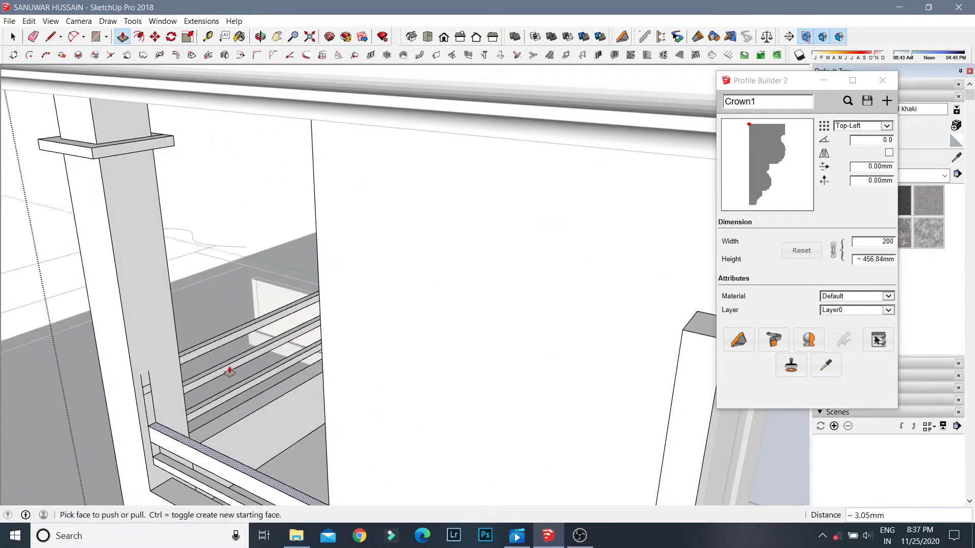
mouse_move(230, 372)
middle_down()
mouse_move(447, 289)
mouse_move(301, 264)
mouse_move(254, 168)
middle_up()
click(254, 163)
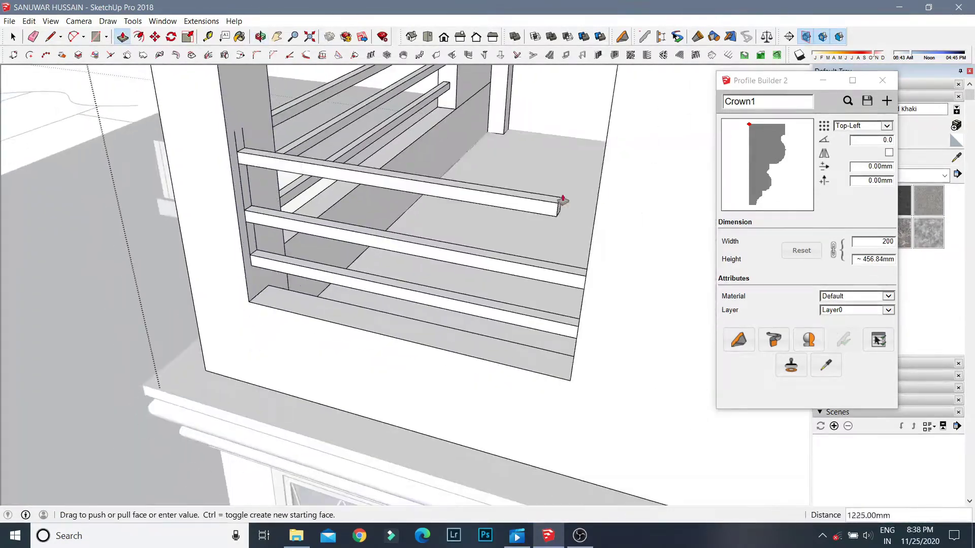
click(280, 161)
mouse_move(319, 91)
middle_down()
mouse_move(471, 181)
mouse_move(325, 163)
mouse_move(370, 211)
mouse_move(296, 170)
middle_up()
Orbit out to view the whole upper storey with its three rail bars.
key(e)
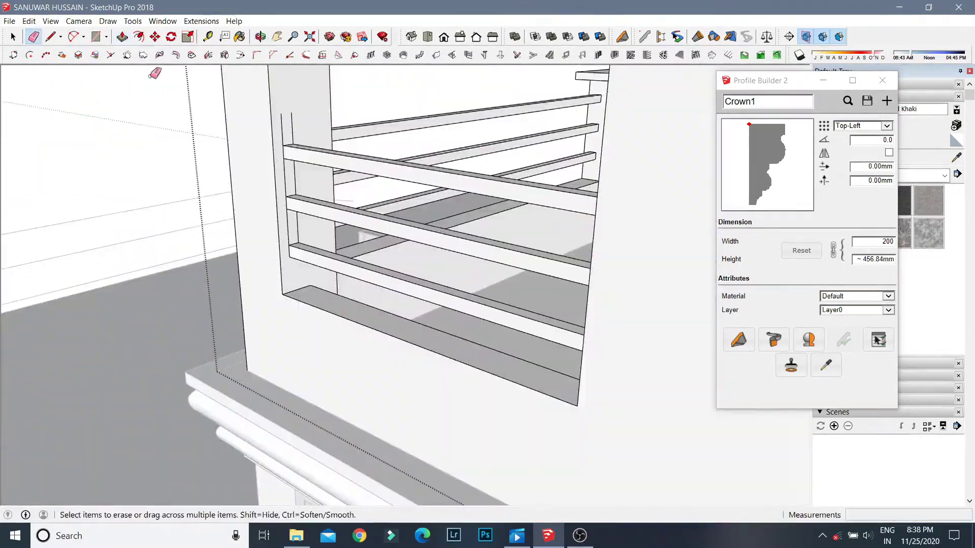
scroll(295, 222, down, 5)
mouse_move(295, 221)
middle_down()
mouse_move(483, 187)
mouse_move(603, 137)
mouse_move(616, 257)
mouse_move(608, 303)
mouse_move(522, 315)
middle_up()
scroll(608, 303, up, 2)
scroll(337, 252, up, 3)
scroll(337, 253, up, 2)
Draw a slat rectangle on the parapet and extrude it 75 mm.
click(96, 36)
click(407, 270)
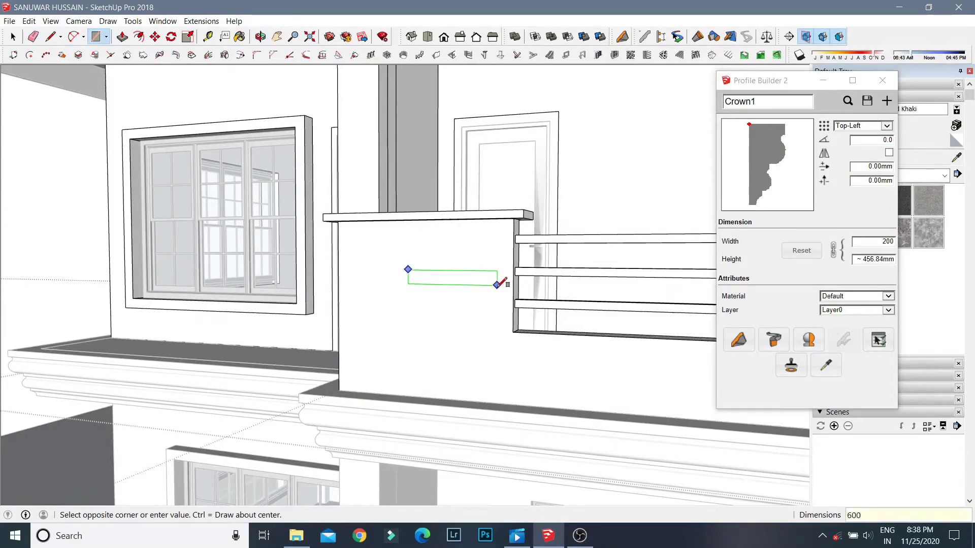
click(497, 285)
key(p)
click(442, 279)
text(75)
key(Return)
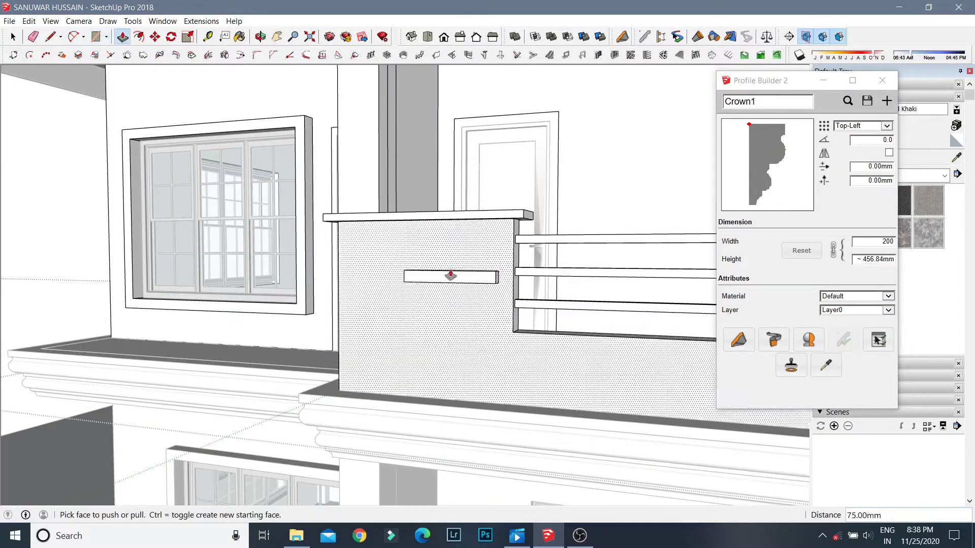
Copy the slat downward to place a matching slat below the original.
mouse_move(442, 278)
middle_down()
mouse_move(443, 326)
mouse_move(388, 299)
middle_up()
key(space)
click(380, 261)
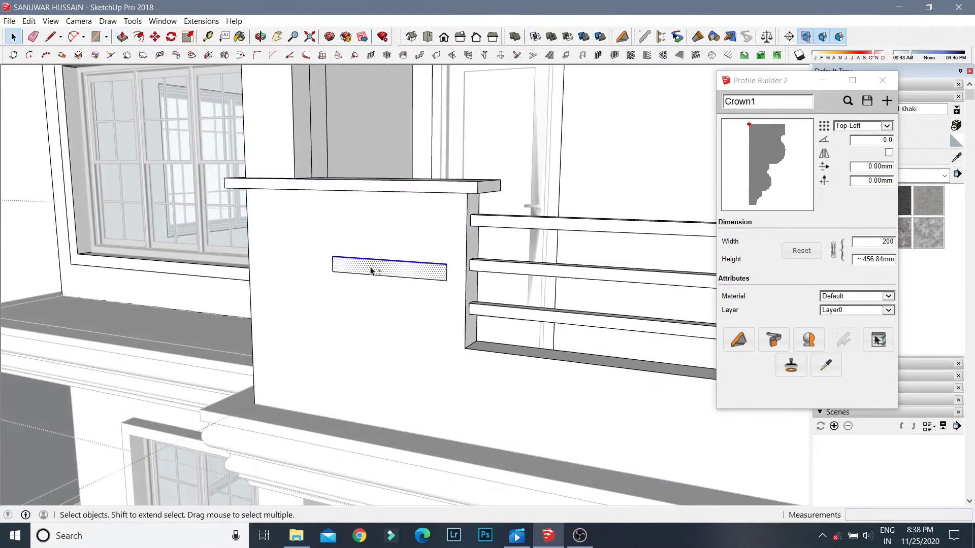
click(154, 36)
click(333, 257)
key(ctrl)
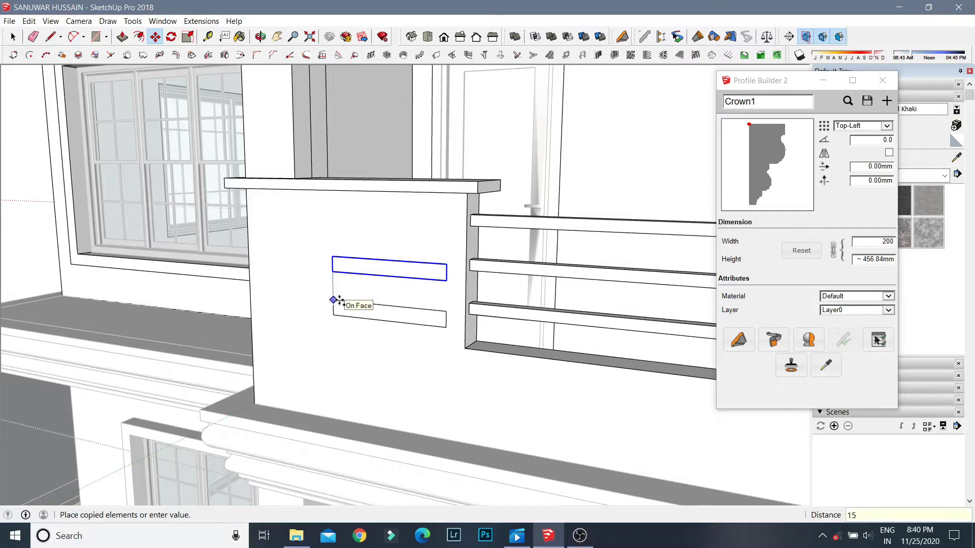
click(335, 300)
key(space)
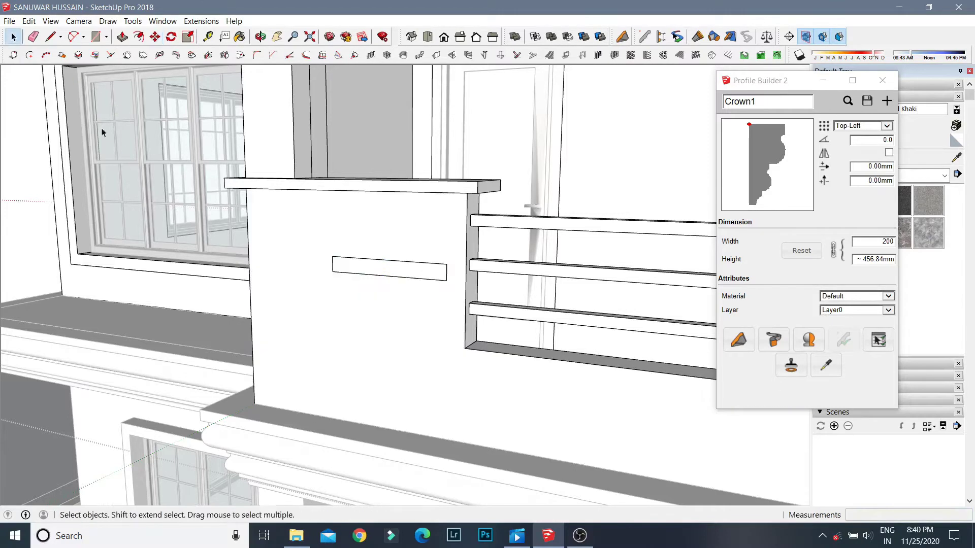
scroll(317, 267, up, 2)
click(317, 267)
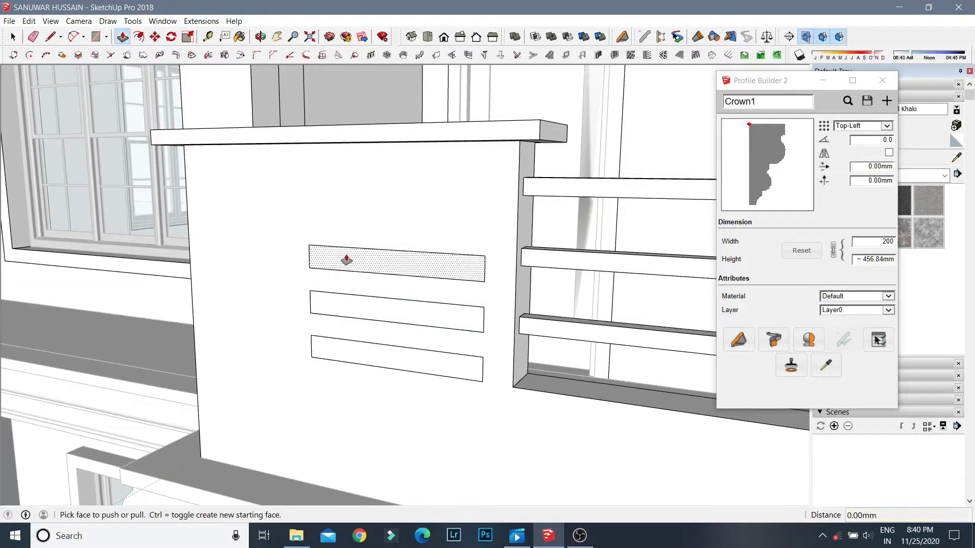
Measure around the corner of the upper balcony column.
scroll(358, 306, down, 5)
middle_drag(370, 311, 457, 321)
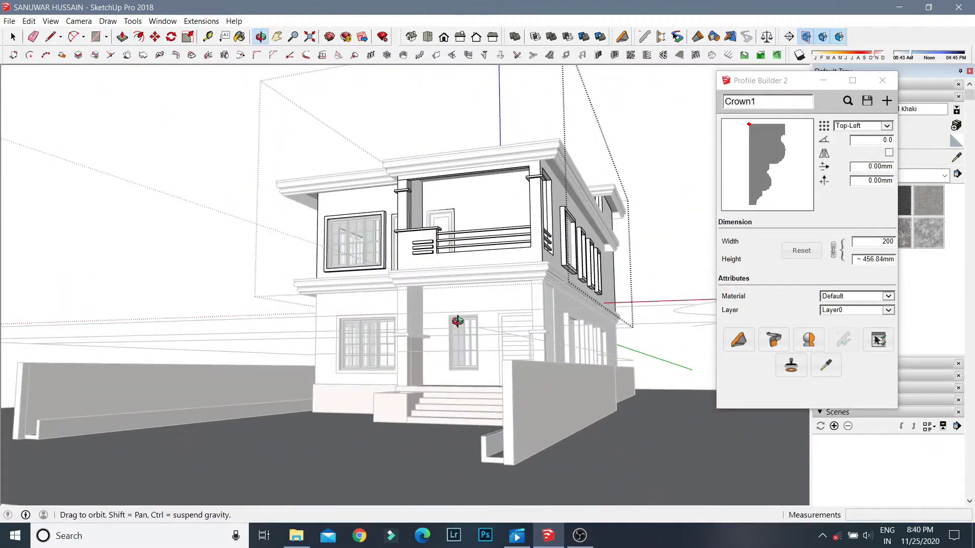
scroll(532, 350, up, 3)
scroll(532, 351, up, 3)
middle_drag(532, 350, 457, 305)
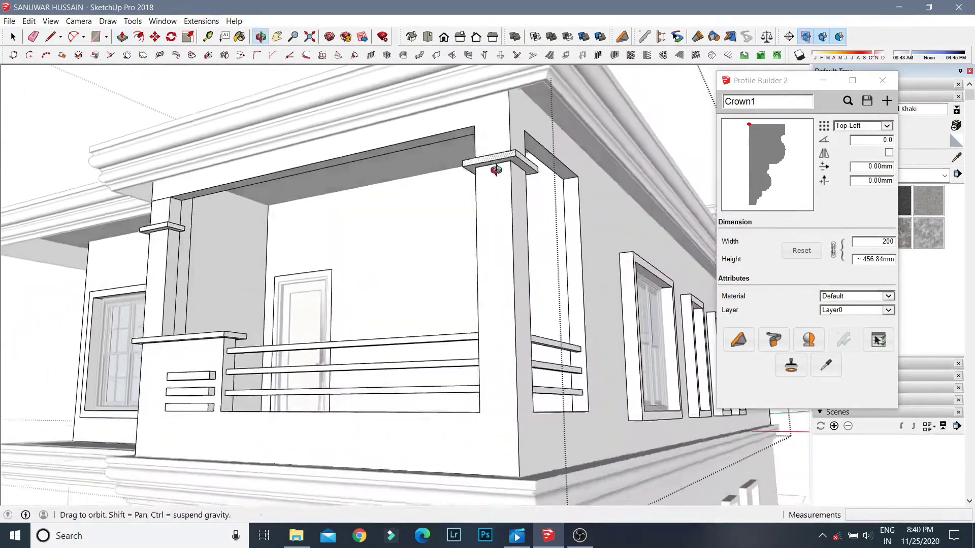
scroll(457, 305, up, 3)
click(207, 38)
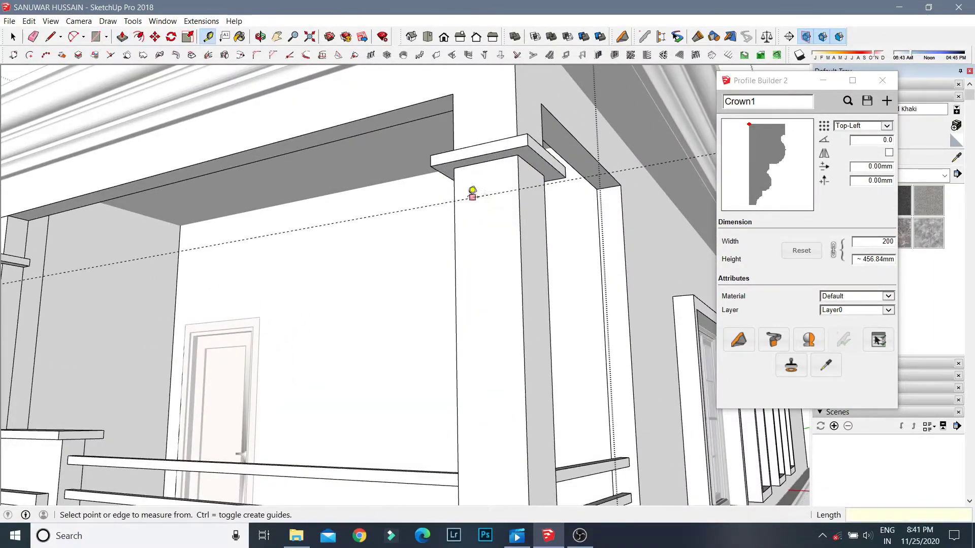
text(300)
shift+middle_drag(519, 189, 302, 241)
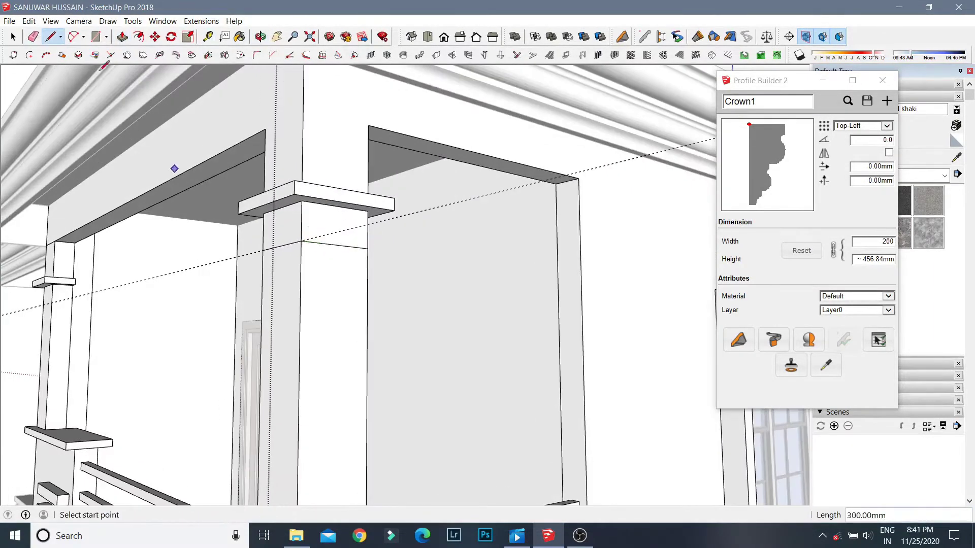
Draw a line at the column corner and commit the lower ledge extrusion.
key(l)
mouse_move(368, 248)
middle_down()
mouse_move(276, 270)
mouse_move(437, 359)
middle_up()
click(436, 359)
middle_drag(358, 294, 179, 305)
scroll(179, 304, up, 5)
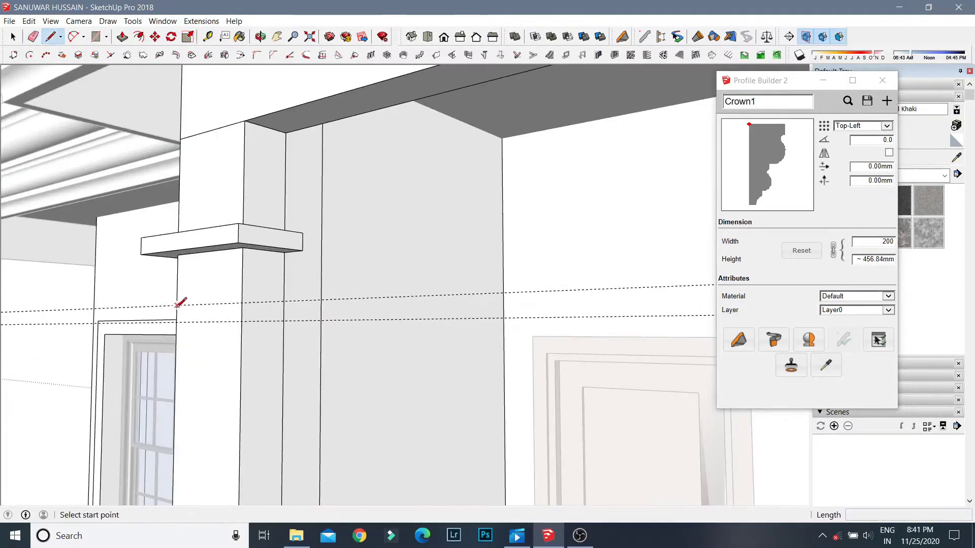
click(215, 234)
mouse_move(216, 234)
middle_down()
mouse_move(333, 311)
mouse_move(102, 289)
middle_up()
key(l)
scroll(268, 336, up, 3)
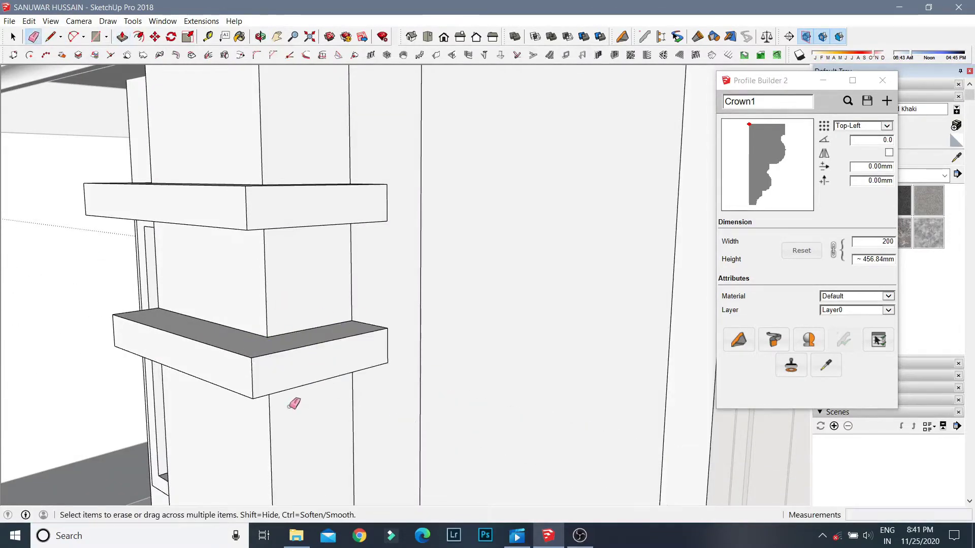
mouse_move(294, 404)
middle_down()
mouse_move(267, 398)
mouse_move(265, 320)
mouse_move(420, 328)
mouse_move(409, 307)
middle_up()
middle_drag(81, 363, 90, 401)
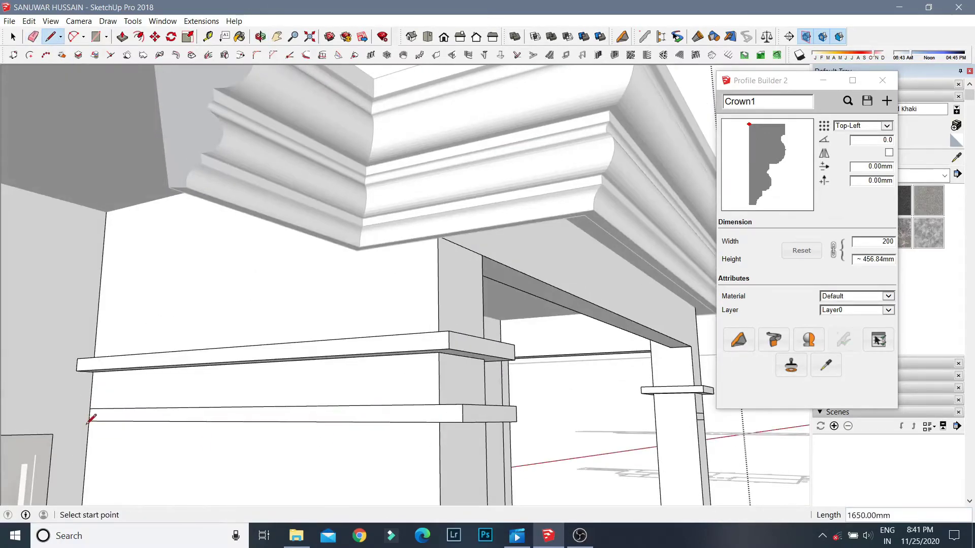
Erase stray edges around the column ledges and crown moulding.
click(123, 41)
mouse_move(405, 413)
middle_down()
mouse_move(517, 442)
mouse_move(242, 419)
middle_up()
scroll(242, 418, up, 2)
key(e)
mouse_move(313, 447)
middle_down()
mouse_move(130, 235)
mouse_move(72, 300)
middle_up()
scroll(71, 300, up, 2)
mouse_move(157, 239)
middle_down()
mouse_move(152, 330)
mouse_move(168, 274)
middle_up()
Push the upper ledge end flush with the column and pull the lower ledge 75mm up.
key(p)
drag(243, 297, 254, 224)
drag(160, 381, 238, 277)
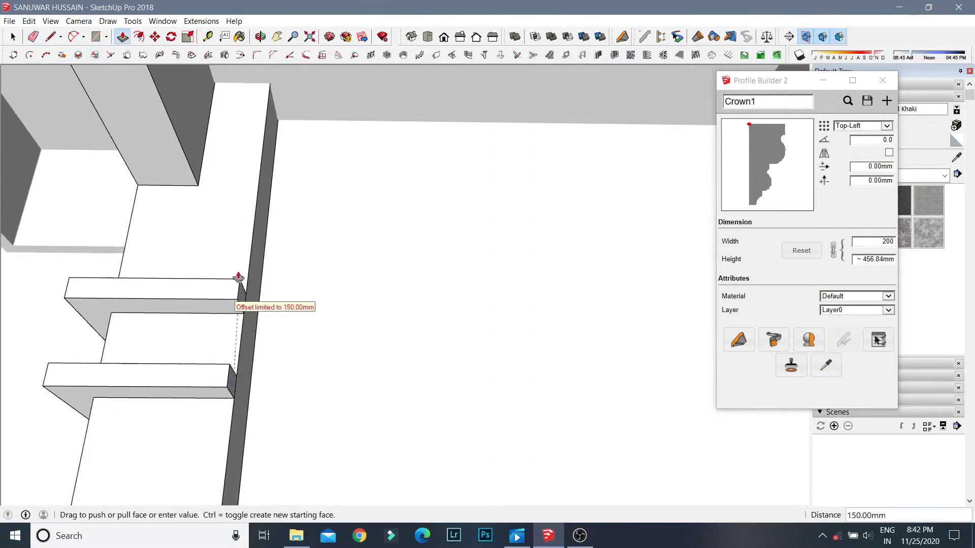
mouse_move(260, 269)
middle_down()
mouse_move(169, 265)
mouse_move(394, 337)
mouse_move(318, 315)
middle_up()
scroll(413, 348, up, 5)
drag(406, 252, 436, 193)
click(436, 193)
middle_drag(436, 193, 43, 46)
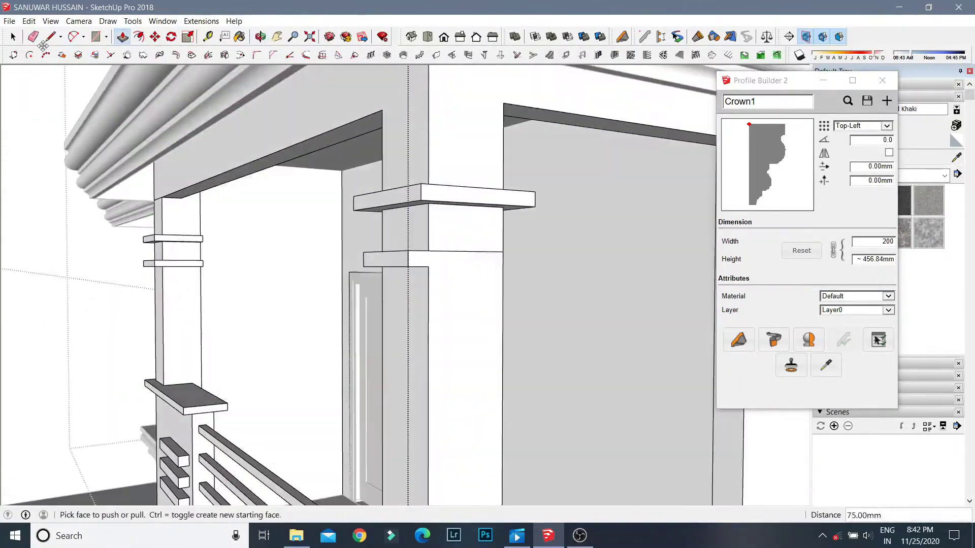
mouse_move(443, 256)
middle_down()
mouse_move(357, 218)
mouse_move(272, 261)
middle_up()
Check the whole house, then zoom in close on a column bracket.
key(e)
scroll(272, 261, down, 3)
mouse_move(508, 304)
middle_down()
mouse_move(359, 273)
mouse_move(228, 277)
middle_up()
scroll(522, 272, down, 5)
scroll(378, 264, up, 3)
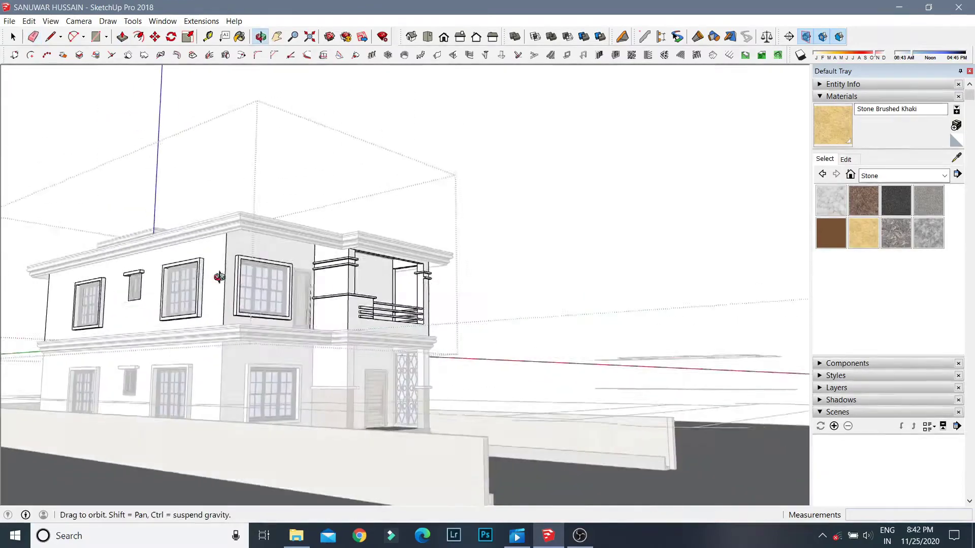
scroll(327, 276, up, 5)
scroll(505, 285, up, 3)
mouse_move(504, 284)
middle_down()
mouse_move(429, 294)
mouse_move(457, 304)
mouse_move(468, 272)
mouse_move(489, 290)
mouse_move(679, 320)
middle_up()
Draw a line on the column bracket and push its face.
key(l)
click(522, 327)
click(120, 39)
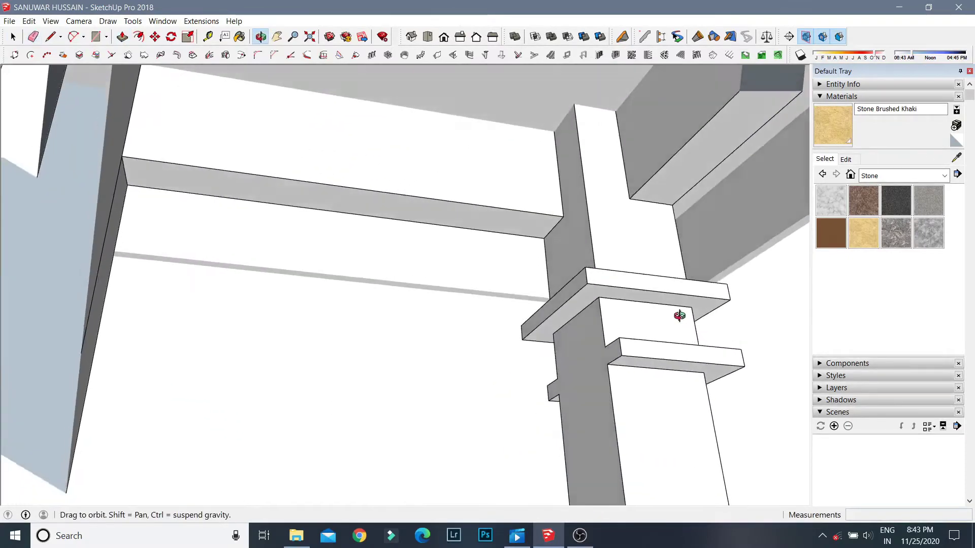
key(l)
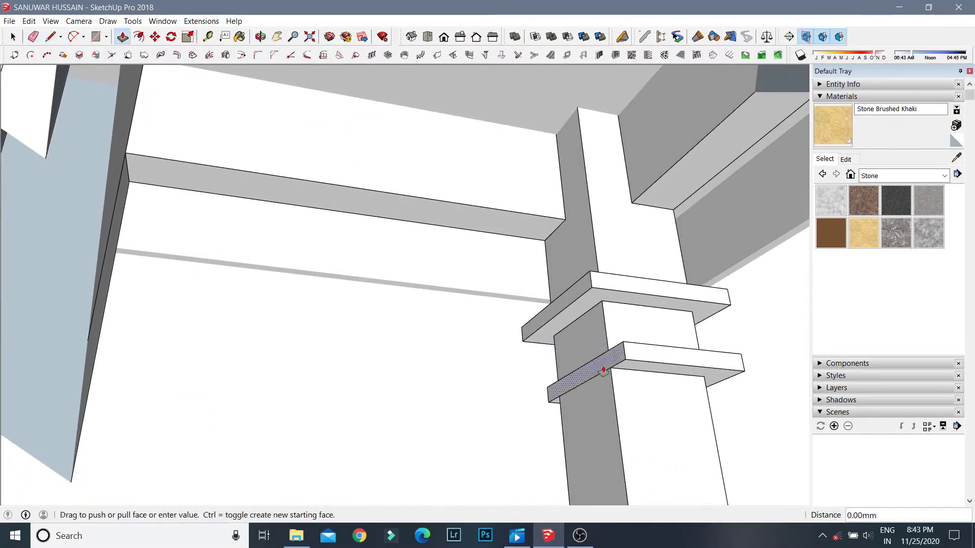
click(604, 371)
middle_drag(603, 371, 103, 86)
Orbit past the cornice and lower brackets out to a frontal view of the whole house.
mouse_move(574, 276)
middle_down()
mouse_move(551, 311)
mouse_move(135, 468)
middle_up()
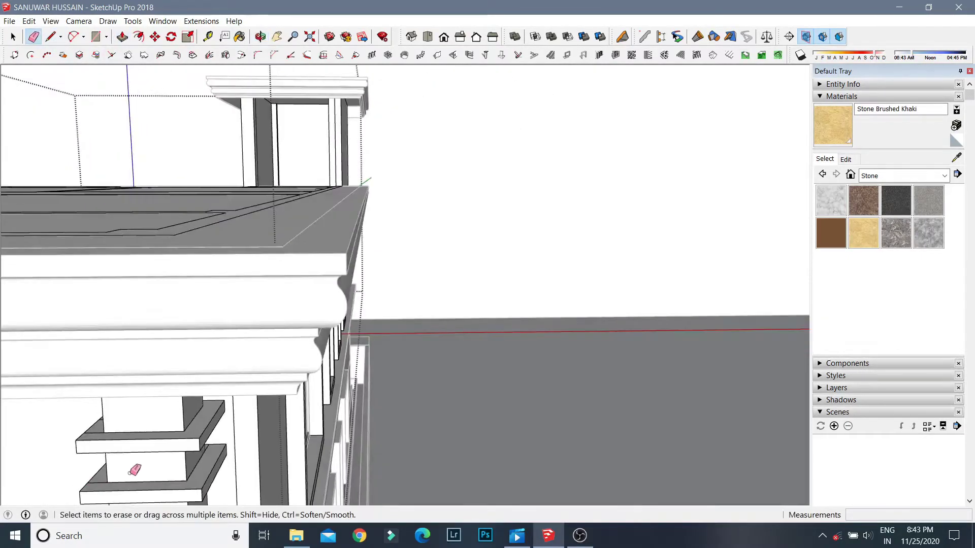
scroll(216, 342, up, 2)
scroll(163, 360, up, 1)
scroll(163, 360, up, 1)
mouse_move(261, 353)
middle_down()
mouse_move(374, 394)
mouse_move(211, 320)
mouse_move(226, 300)
mouse_move(207, 322)
mouse_move(218, 207)
mouse_move(313, 282)
middle_up()
scroll(431, 343, down, 5)
middle_drag(431, 343, 517, 305)
scroll(390, 186, up, 2)
mouse_move(390, 185)
middle_down()
mouse_move(451, 235)
mouse_move(484, 240)
middle_up()
mouse_move(405, 285)
middle_down()
mouse_move(396, 283)
mouse_move(405, 273)
mouse_move(437, 274)
middle_up()
click(12, 38)
Start a new material from the In Model materials list.
middle_drag(396, 325, 425, 334)
middle_drag(439, 267, 457, 264)
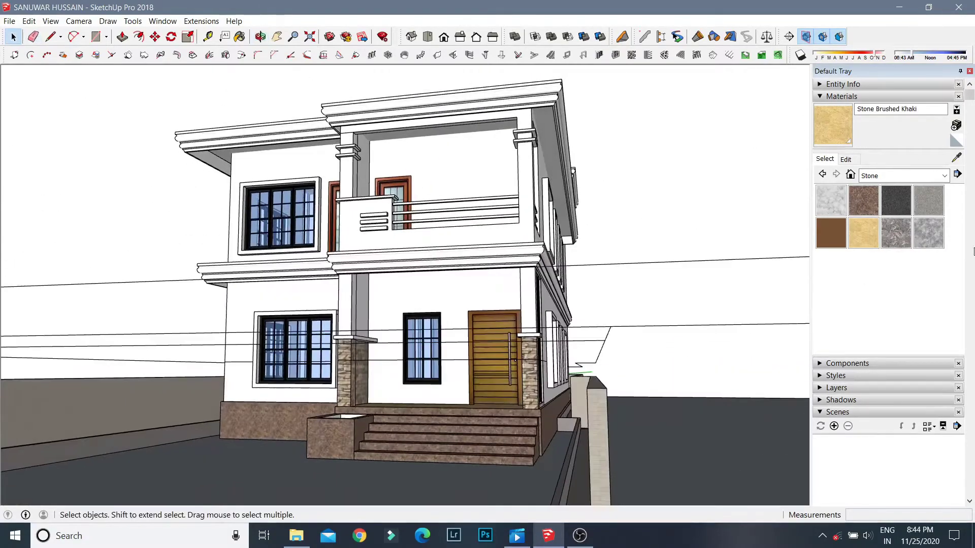
click(900, 183)
click(850, 174)
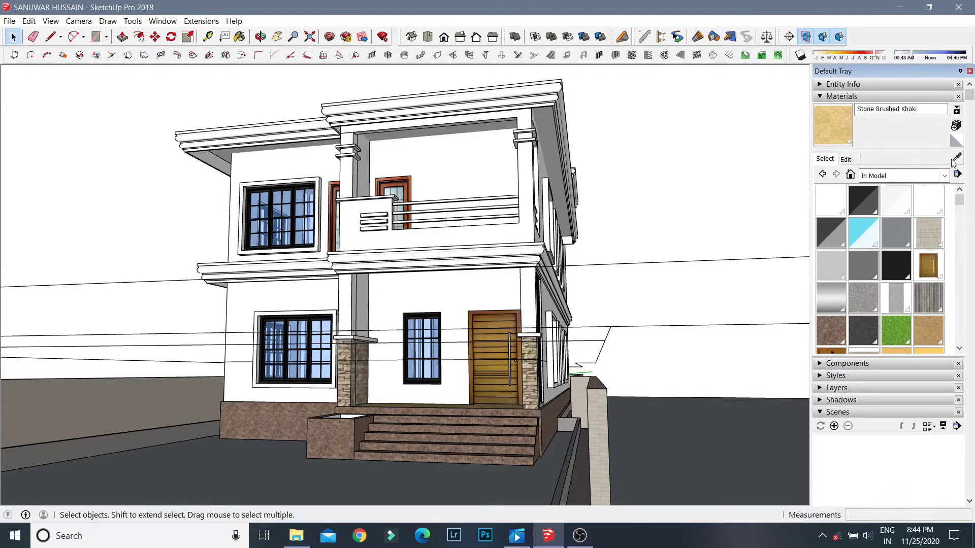
click(956, 125)
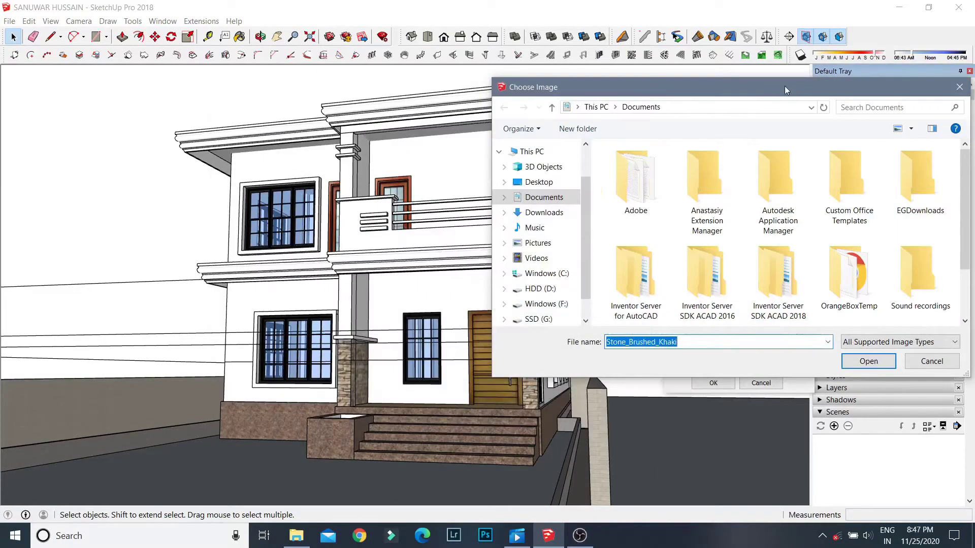
drag(786, 91, 638, 84)
Choose tex6.png from G:\SKETCHUP DRAWINGS\photoshop materials\Textures as the texture image.
click(399, 297)
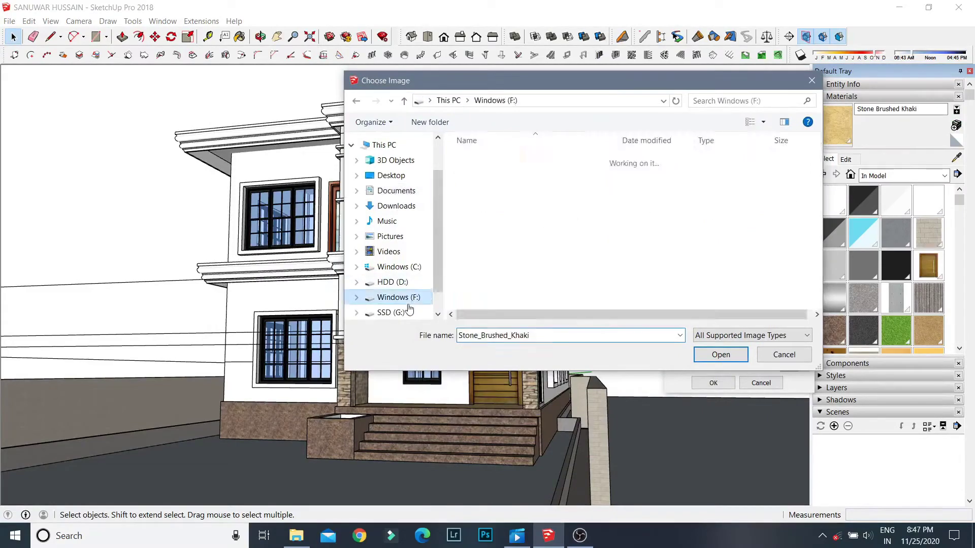
scroll(548, 287, down, 2)
double_click(616, 287)
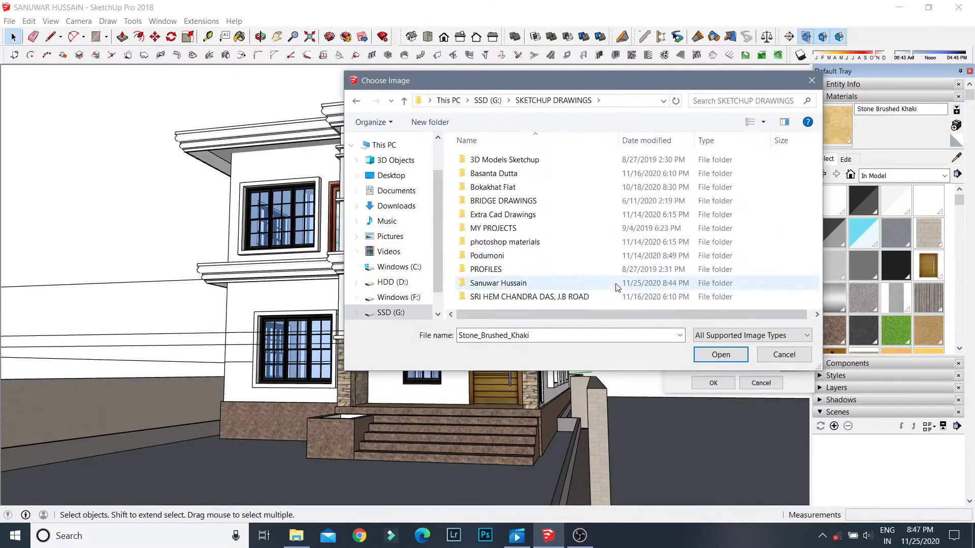
double_click(505, 242)
double_click(558, 188)
drag(818, 158, 822, 288)
click(728, 356)
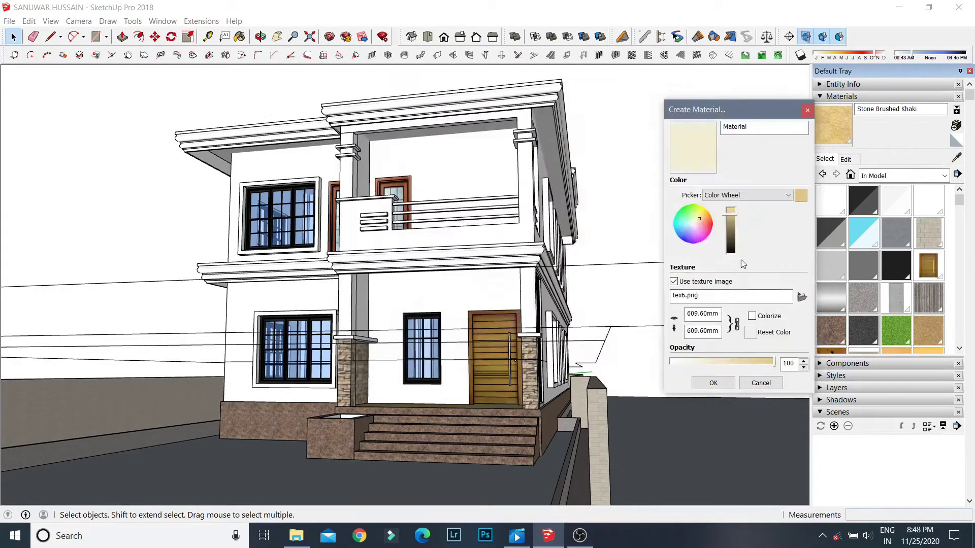
Darken the colour to khaki, name the material 'exterior' and confirm.
click(730, 215)
double_click(735, 126)
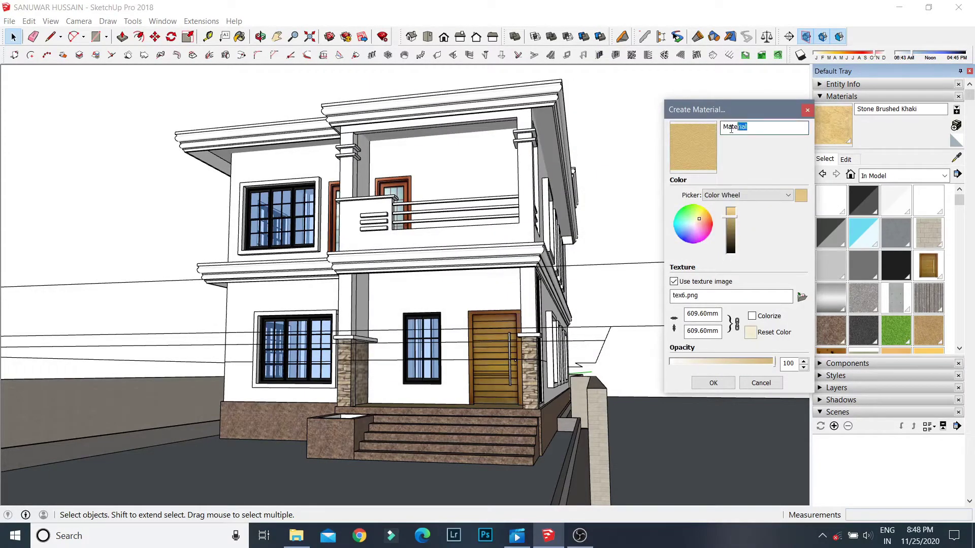
text(ex)
click(715, 384)
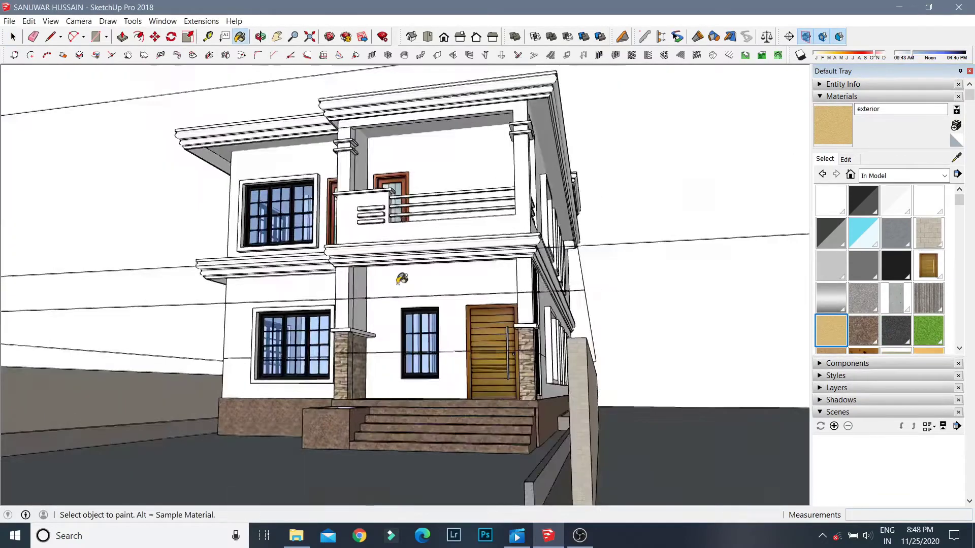
mouse_move(497, 288)
middle_down()
mouse_move(384, 313)
mouse_move(457, 244)
mouse_move(436, 249)
middle_up()
Paint the rear porch wall with the exterior material.
click(384, 313)
scroll(384, 313, down, 5)
scroll(463, 239, up, 3)
key(ctrl+z)
key(space)
scroll(374, 302, up, 3)
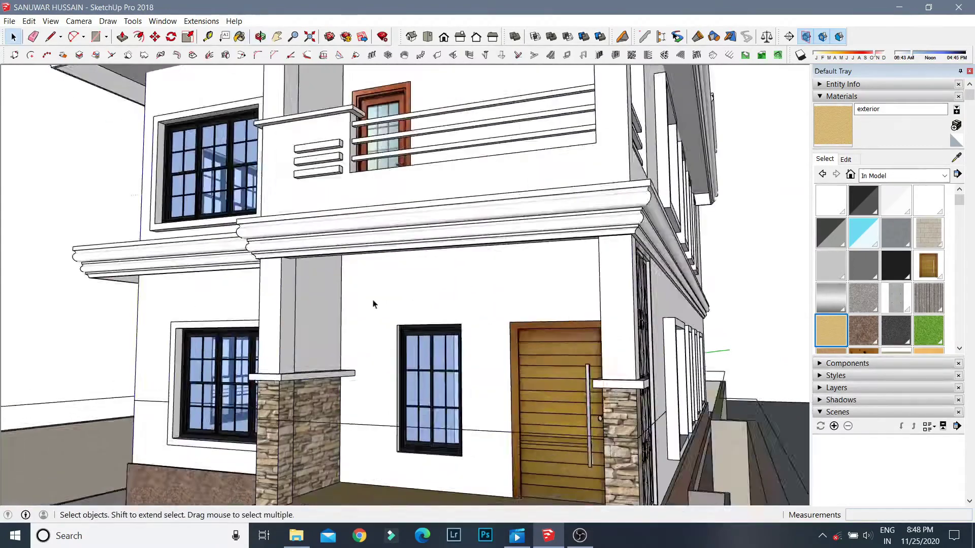
scroll(374, 302, up, 2)
click(349, 331)
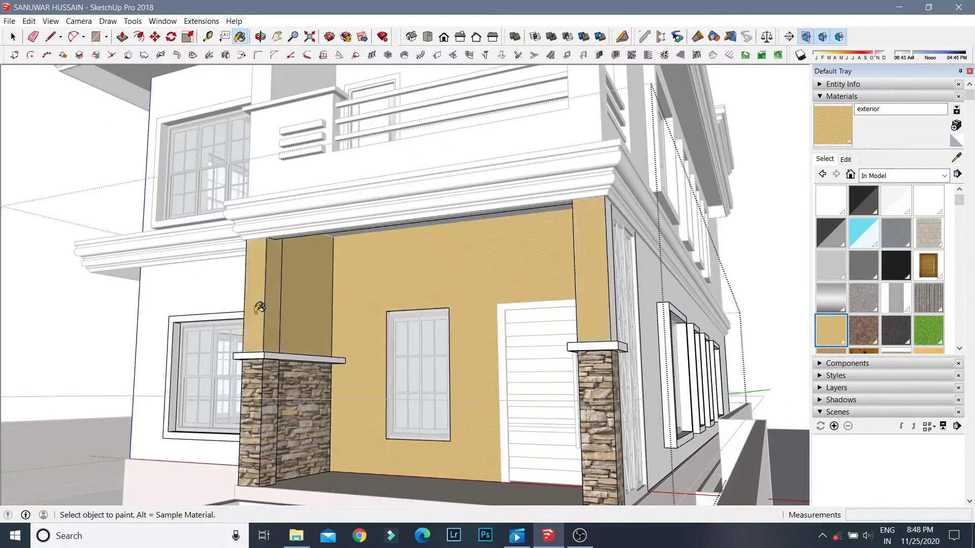
Look over the lower and side facades, then open the upper-floor group.
mouse_move(260, 307)
middle_down()
mouse_move(576, 211)
mouse_move(653, 146)
middle_up()
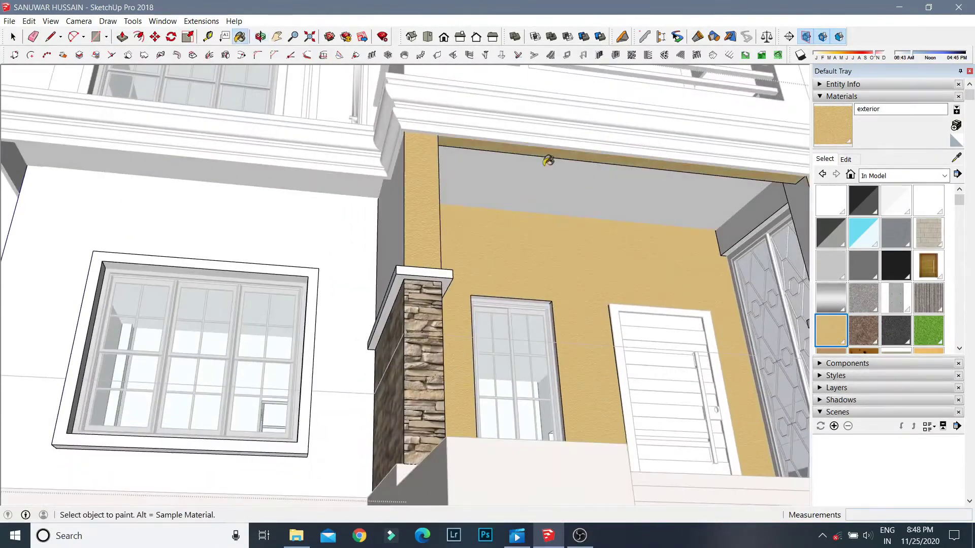
mouse_move(340, 267)
middle_down()
mouse_move(407, 172)
mouse_move(311, 300)
mouse_move(265, 266)
mouse_move(420, 243)
mouse_move(468, 295)
middle_up()
scroll(311, 300, down, 3)
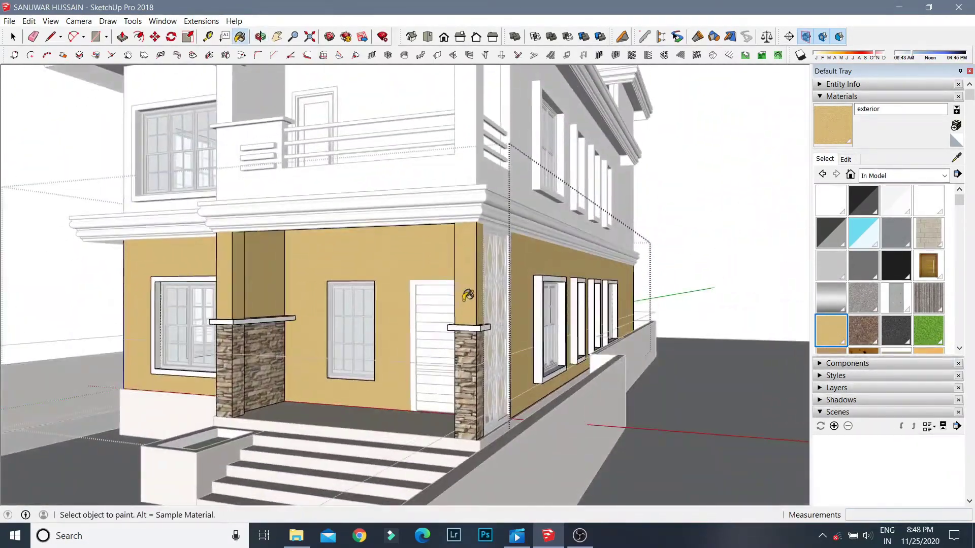
mouse_move(556, 310)
middle_down()
mouse_move(488, 272)
mouse_move(479, 290)
middle_up()
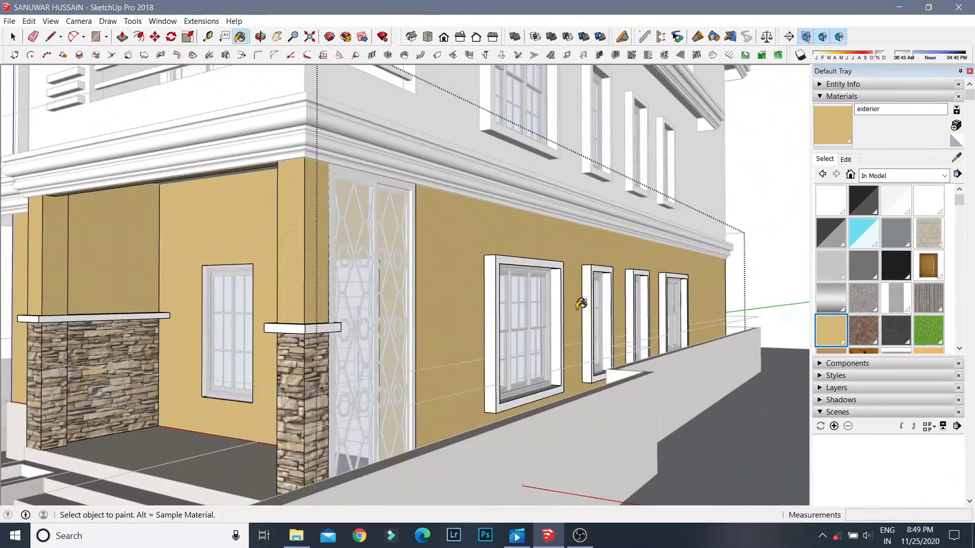
mouse_move(580, 304)
middle_down()
mouse_move(496, 369)
mouse_move(617, 266)
mouse_move(325, 351)
mouse_move(476, 341)
mouse_move(344, 337)
mouse_move(302, 189)
mouse_move(279, 211)
mouse_move(386, 318)
middle_up()
middle_drag(727, 135, 505, 234)
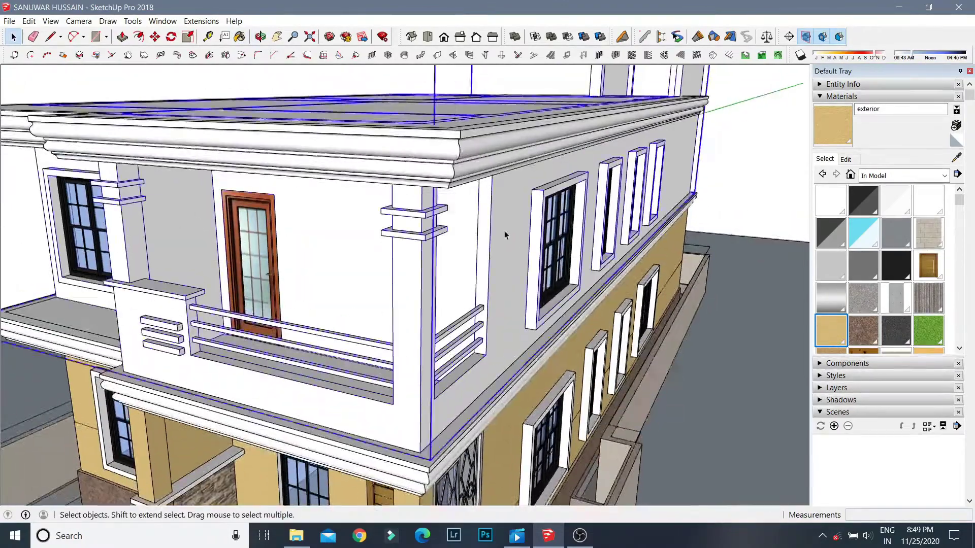
double_click(505, 234)
Paint the upper balcony and side walls with exterior.
key(b)
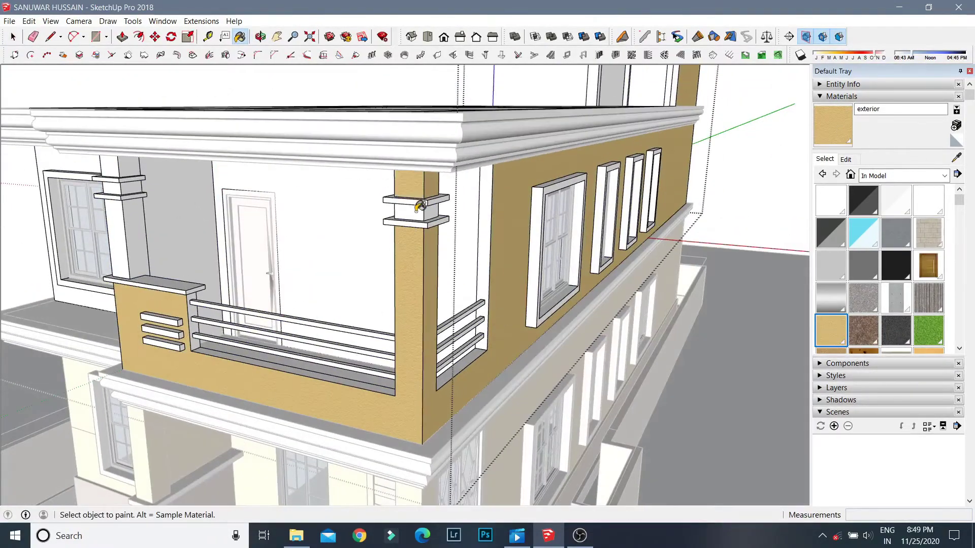
middle_drag(419, 206, 592, 172)
scroll(592, 173, up, 1)
scroll(592, 172, up, 3)
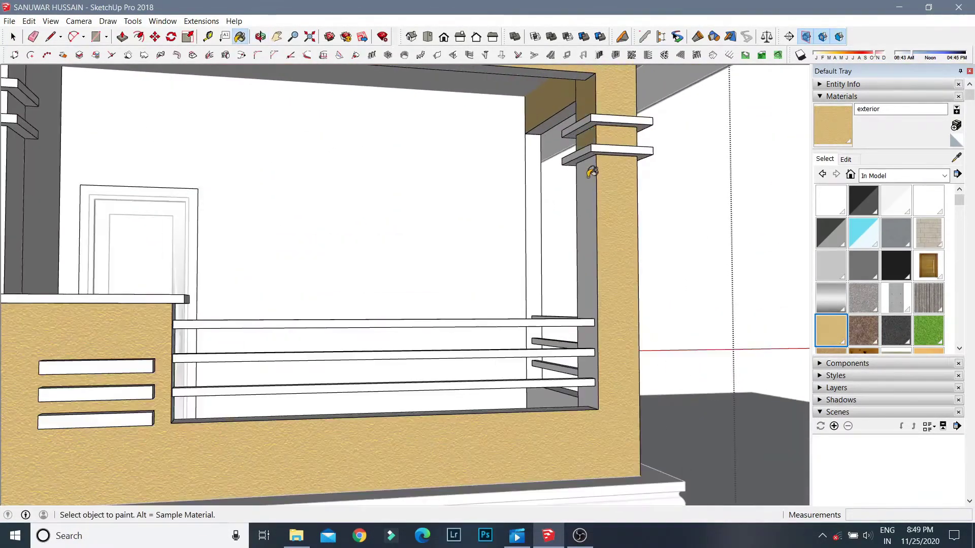
scroll(431, 243, down, 3)
middle_drag(431, 244, 350, 174)
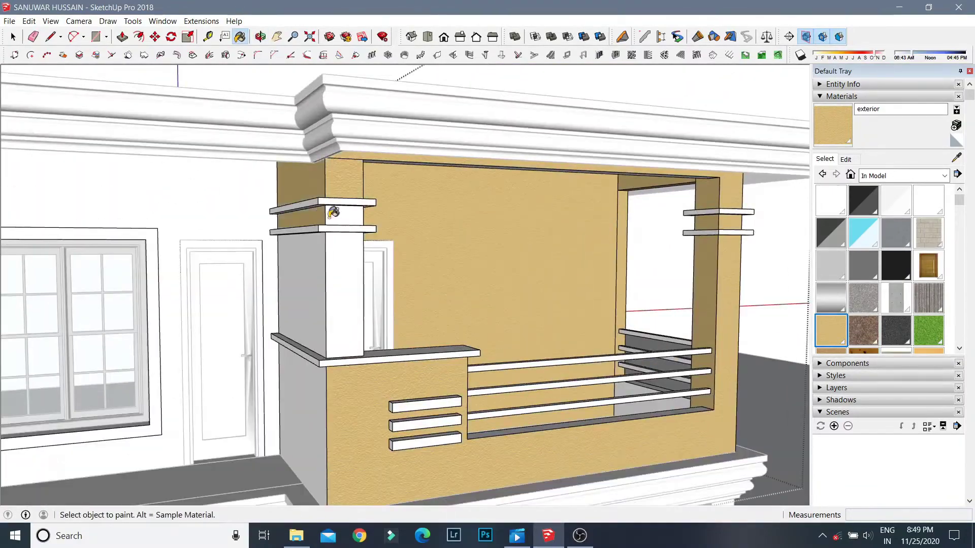
mouse_move(334, 212)
middle_down()
mouse_move(342, 243)
mouse_move(316, 239)
mouse_move(233, 159)
mouse_move(323, 199)
mouse_move(413, 163)
middle_up()
scroll(413, 163, up, 3)
scroll(585, 157, up, 3)
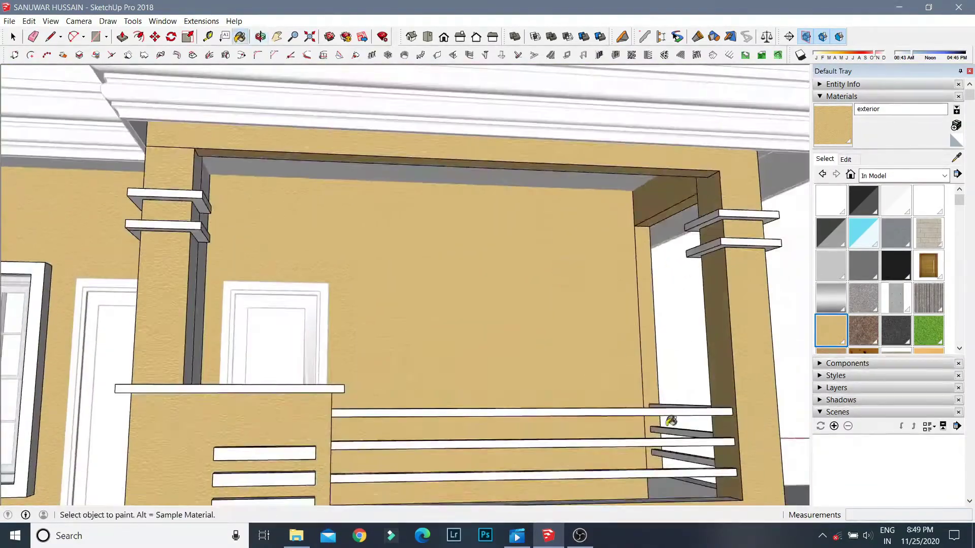
scroll(671, 421, down, 3)
Cover the side pillar and balcony opening, then return to a near-front view.
mouse_move(665, 435)
middle_down()
mouse_move(398, 322)
mouse_move(354, 315)
mouse_move(540, 394)
mouse_move(98, 306)
mouse_move(328, 213)
mouse_move(253, 205)
middle_up()
scroll(354, 315, up, 3)
scroll(354, 315, down, 3)
mouse_move(217, 267)
middle_down()
mouse_move(324, 259)
mouse_move(218, 250)
middle_up()
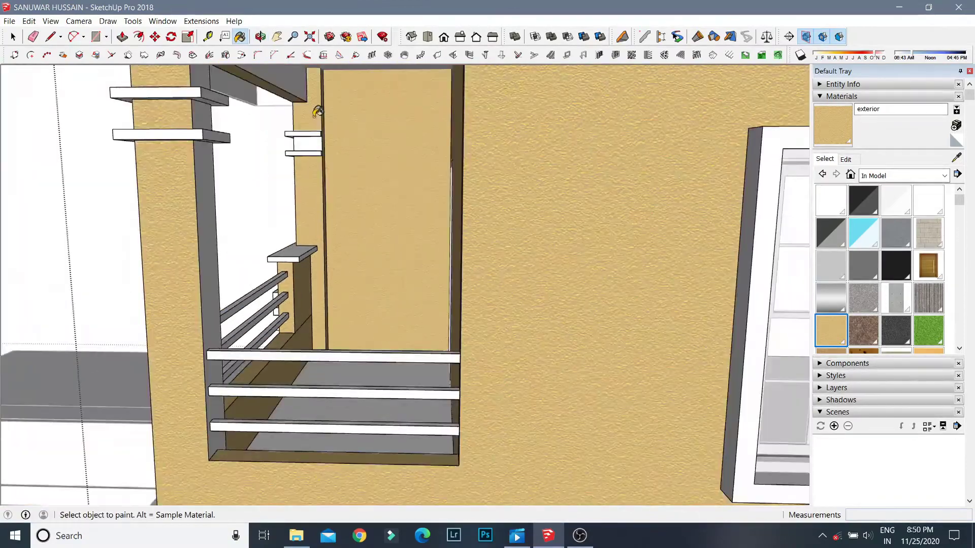
scroll(218, 249, up, 1)
mouse_move(208, 110)
middle_down()
mouse_move(279, 365)
mouse_move(450, 396)
mouse_move(519, 331)
mouse_move(479, 283)
mouse_move(788, 279)
mouse_move(356, 284)
mouse_move(305, 254)
middle_up()
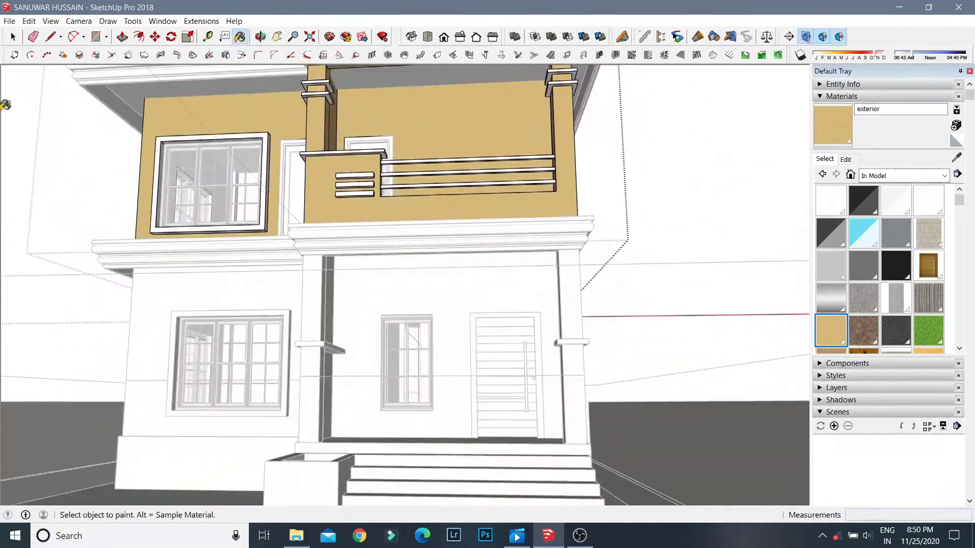
key(space)
mouse_move(457, 305)
middle_down()
mouse_move(516, 312)
mouse_move(556, 333)
middle_up()
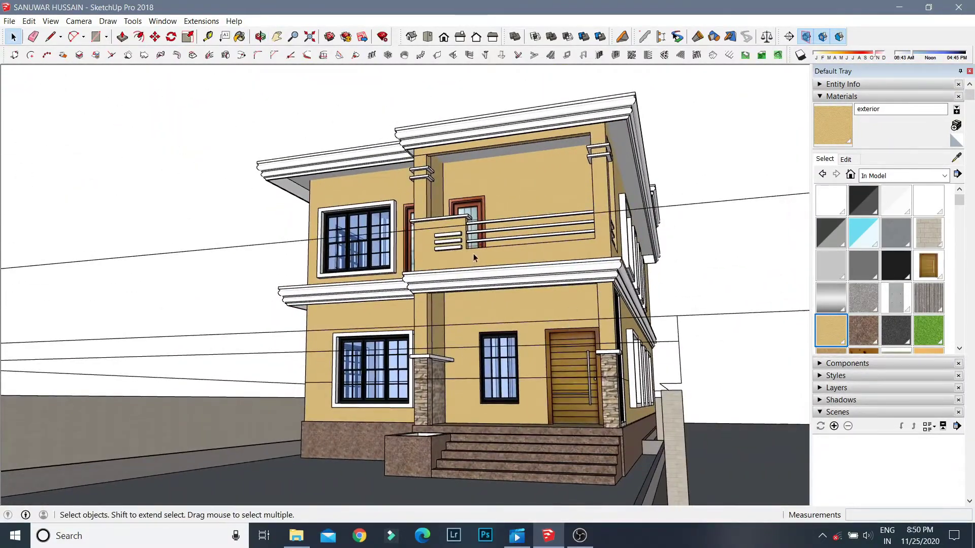
scroll(473, 254, up, 5)
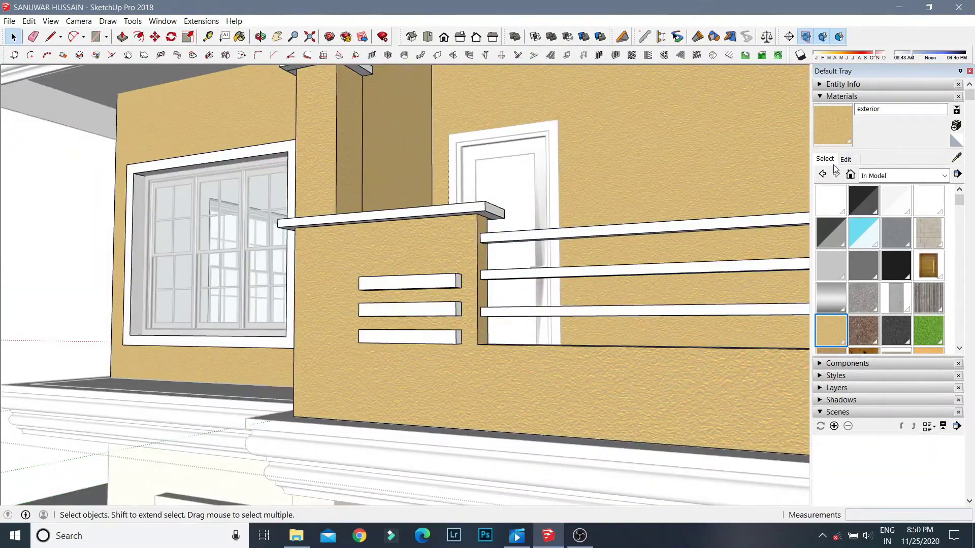
From the Wood collection, paint a ledge and the first pillar's shelves in Wood Veneer 01.
click(894, 176)
click(888, 341)
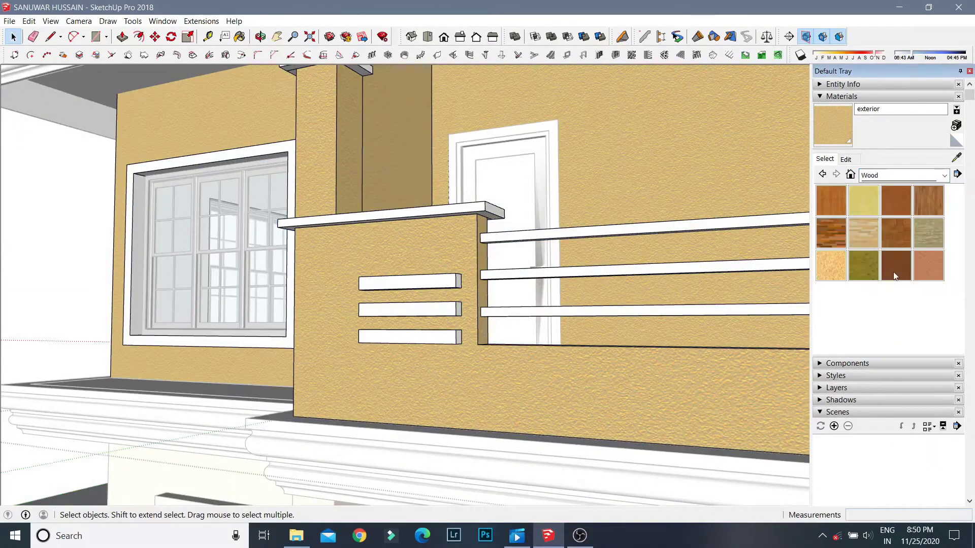
scroll(440, 325, up, 1)
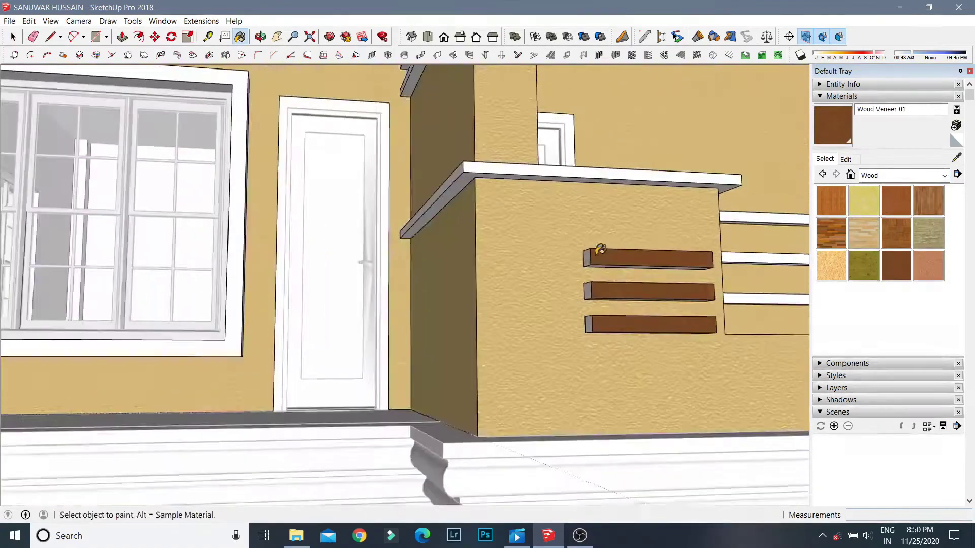
middle_drag(470, 268, 598, 198)
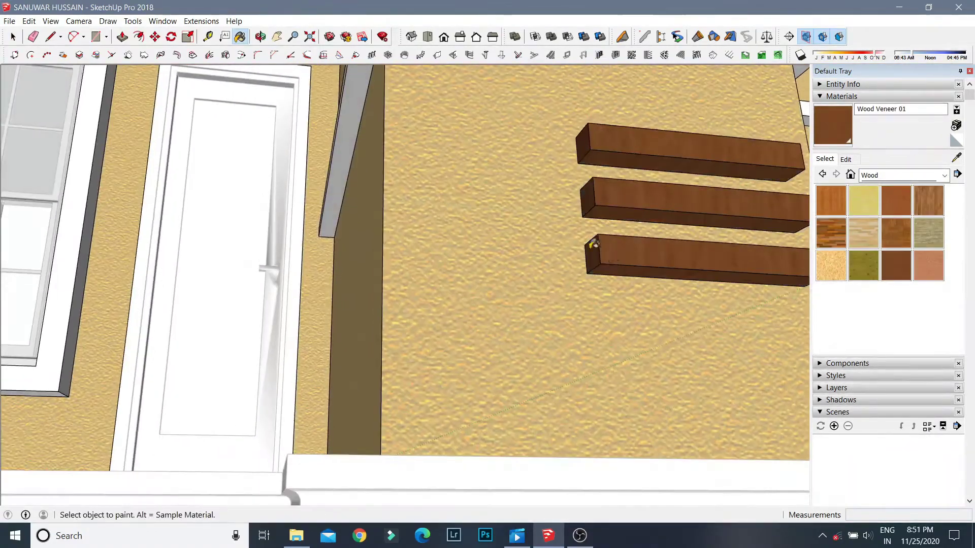
mouse_move(593, 244)
middle_down()
mouse_move(496, 348)
mouse_move(428, 442)
mouse_move(413, 409)
mouse_move(417, 453)
mouse_move(363, 254)
mouse_move(629, 207)
mouse_move(472, 409)
mouse_move(486, 232)
middle_up()
click(364, 249)
scroll(487, 232, up, 3)
click(487, 232)
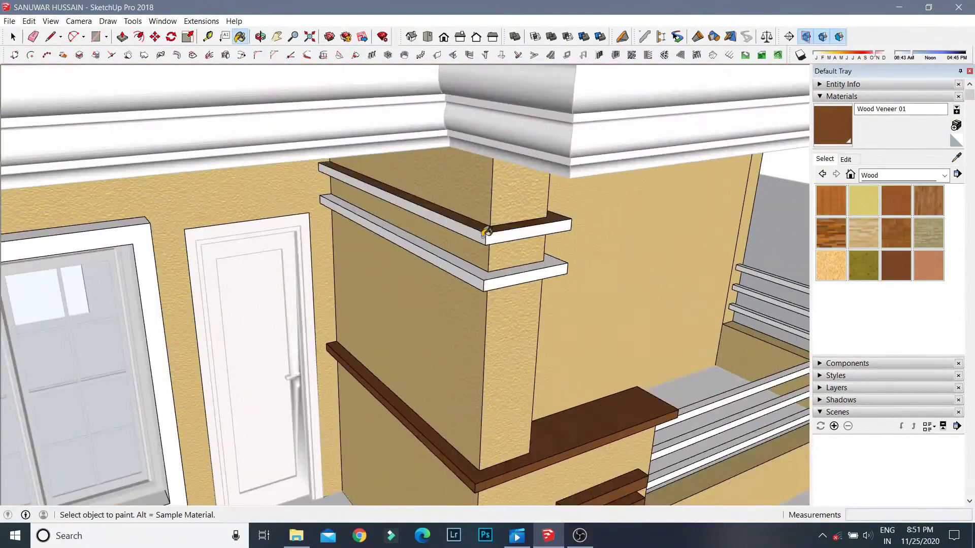
click(477, 273)
Paint the lower shelf front on another pillar in Wood Veneer 01.
middle_drag(477, 273, 319, 143)
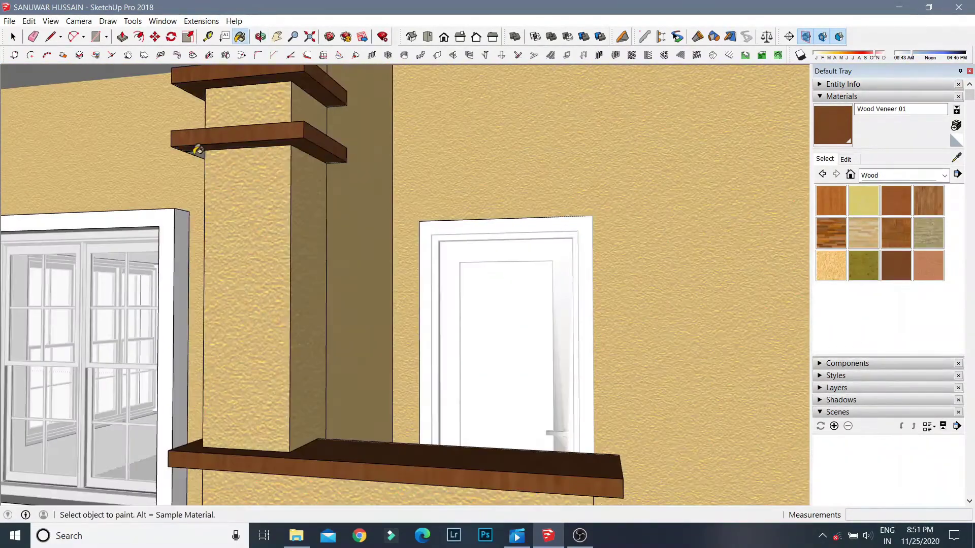
mouse_move(198, 150)
middle_down()
mouse_move(304, 120)
mouse_move(424, 305)
middle_up()
scroll(597, 191, up, 5)
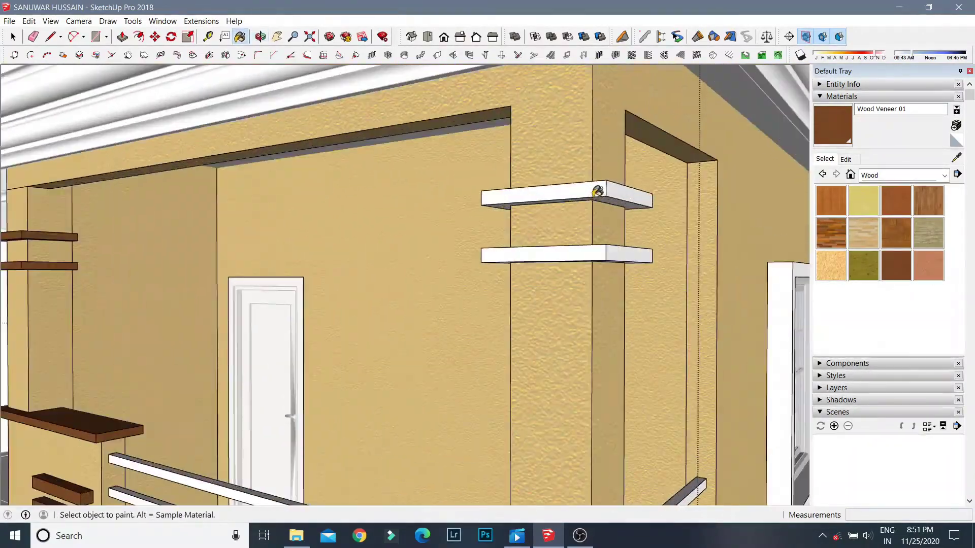
mouse_move(624, 199)
middle_down()
mouse_move(624, 252)
mouse_move(612, 233)
mouse_move(629, 214)
mouse_move(55, 116)
mouse_move(688, 248)
middle_up()
click(624, 254)
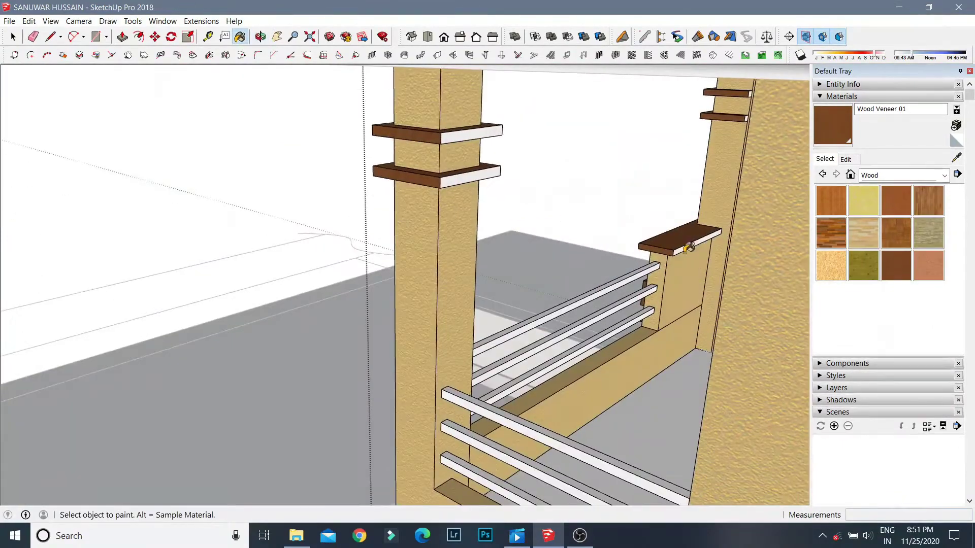
middle_drag(722, 219, 751, 116)
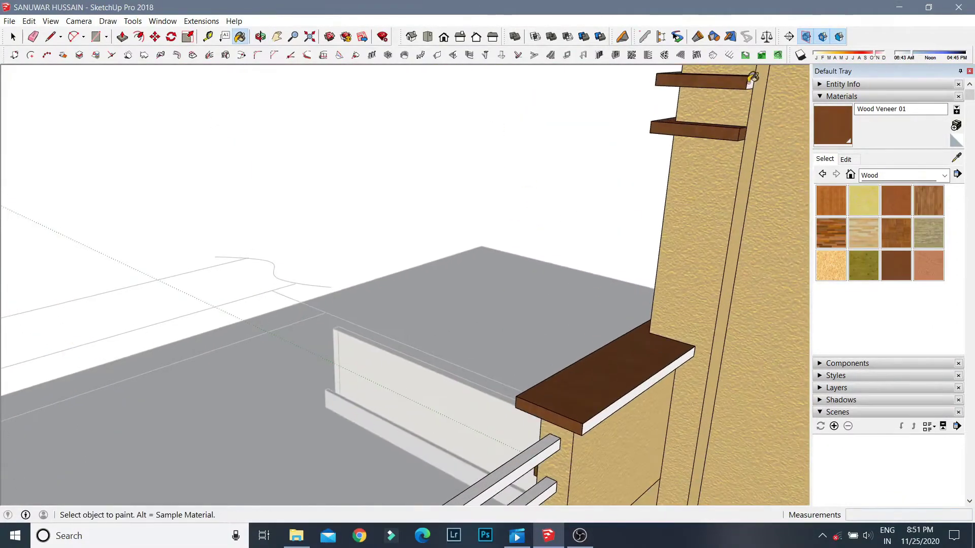
mouse_move(642, 294)
middle_down()
mouse_move(679, 312)
mouse_move(755, 264)
middle_up()
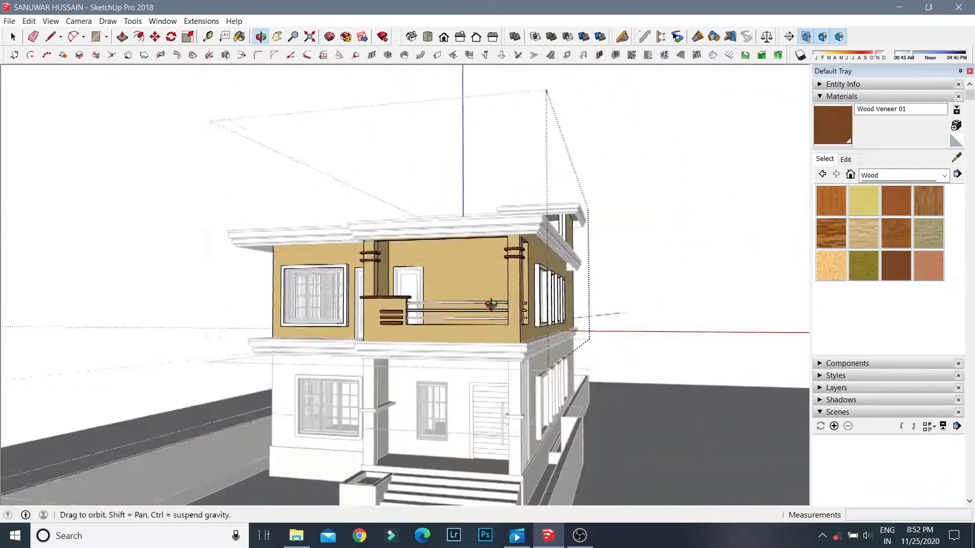
Orbit around the stone pillar and out to a wide view toward the upper balcony railing.
key(b)
scroll(379, 377, up, 1)
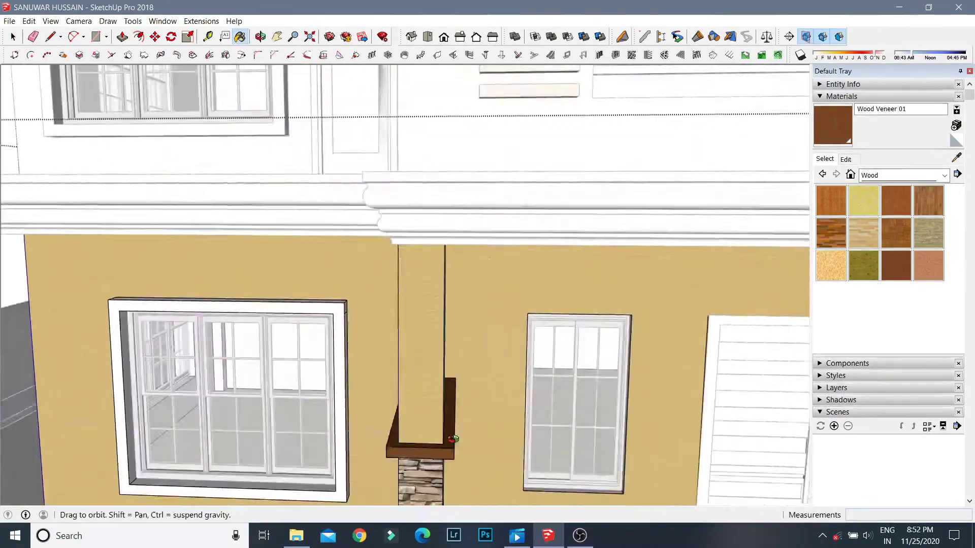
mouse_move(376, 384)
middle_down()
mouse_move(406, 357)
mouse_move(672, 274)
mouse_move(677, 404)
mouse_move(394, 254)
mouse_move(489, 283)
middle_up()
scroll(490, 282, down, 3)
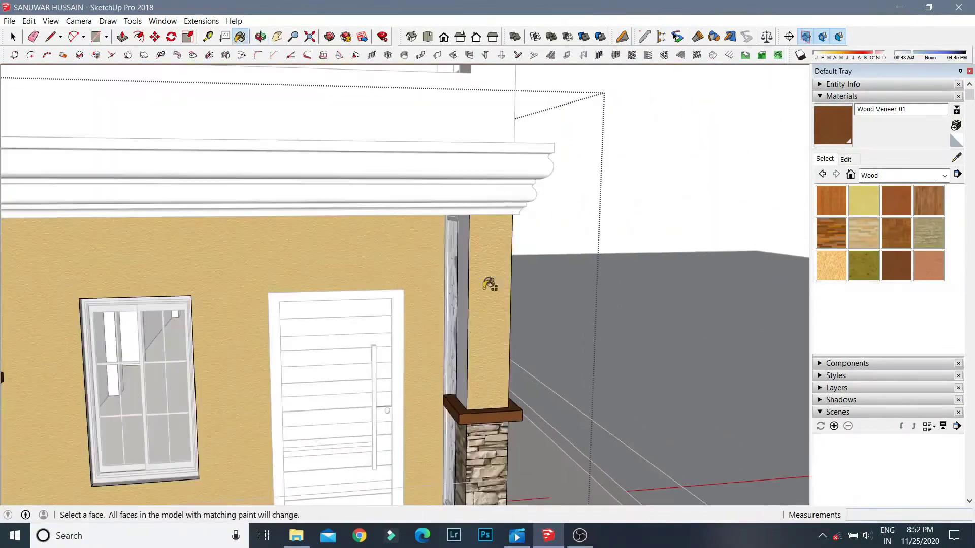
mouse_move(458, 171)
middle_down()
mouse_move(550, 255)
mouse_move(698, 214)
mouse_move(311, 319)
mouse_move(168, 203)
middle_up()
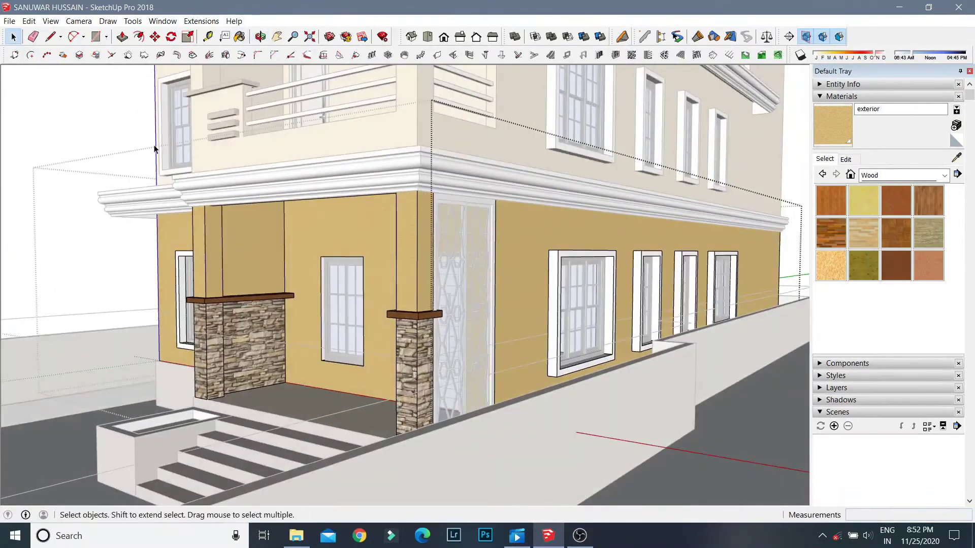
middle_drag(155, 149, 468, 237)
middle_drag(445, 375, 522, 305)
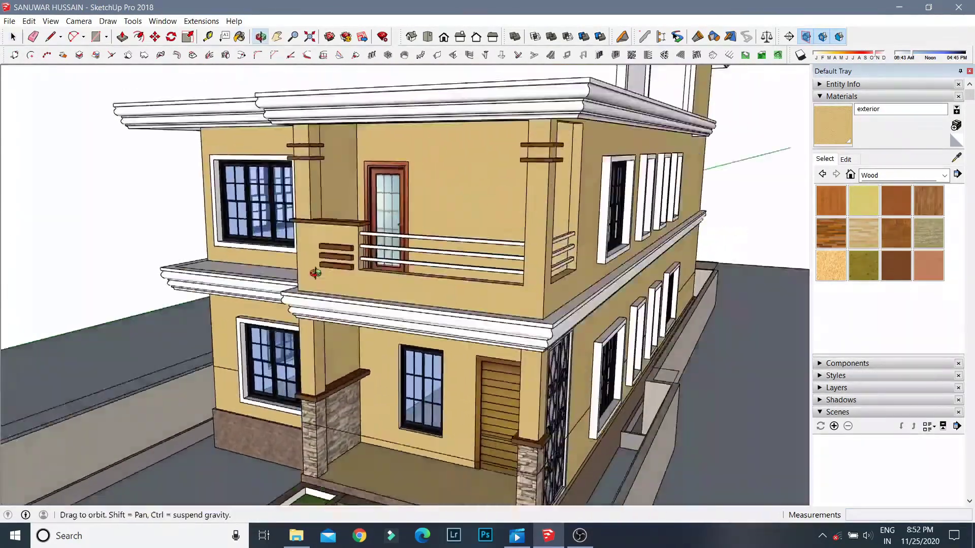
scroll(522, 305, up, 5)
scroll(681, 319, up, 3)
Choose Steel Brushed Stainless from the Metal materials and paint the top railing bar.
click(885, 176)
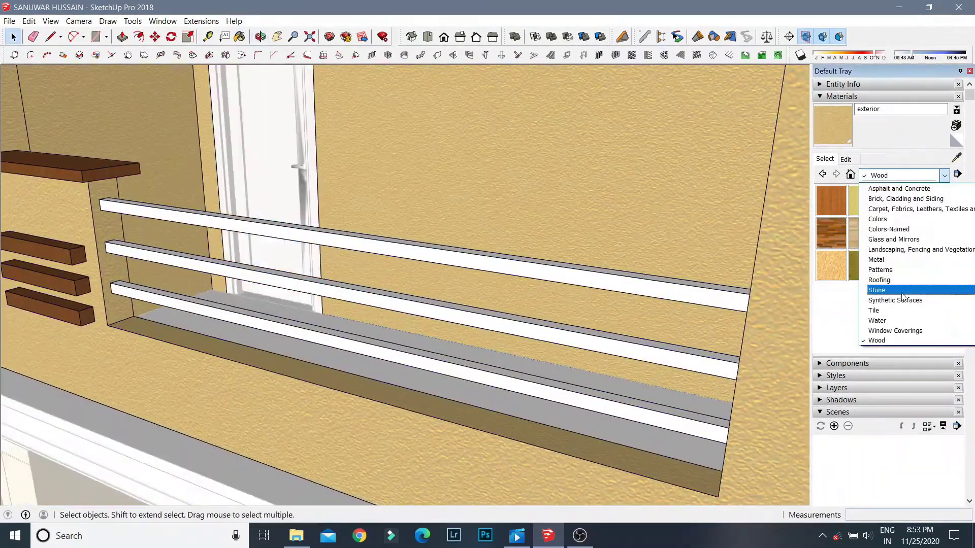
click(901, 262)
click(898, 260)
click(731, 303)
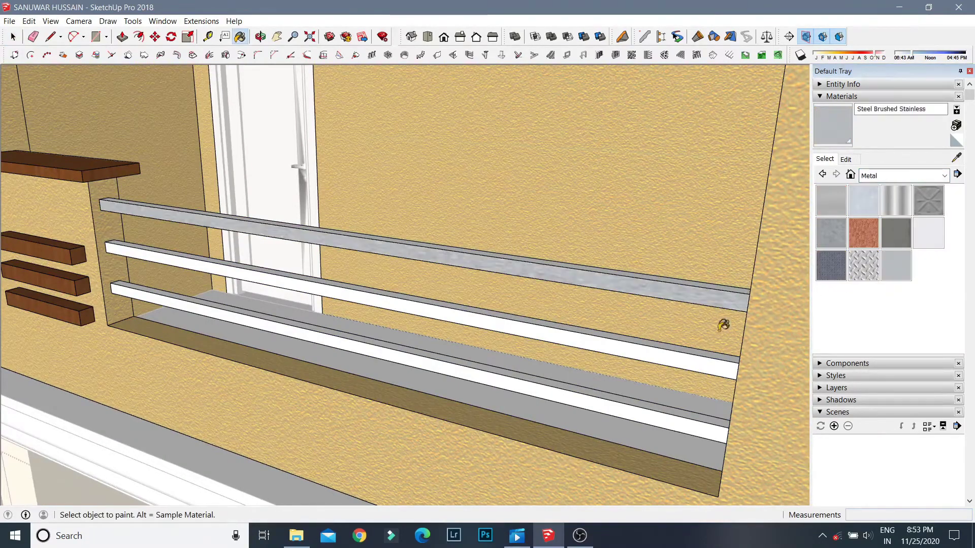
Orbit around the corner column to inspect the brushed-steel railings.
scroll(713, 359, down, 2)
scroll(705, 420, down, 2)
middle_drag(659, 331, 276, 460)
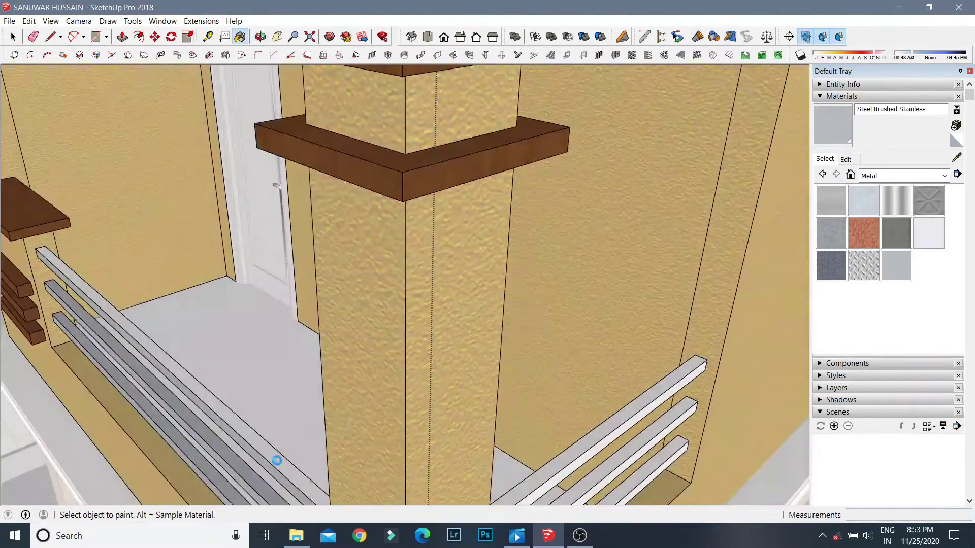
middle_drag(582, 440, 632, 289)
scroll(666, 363, up, 3)
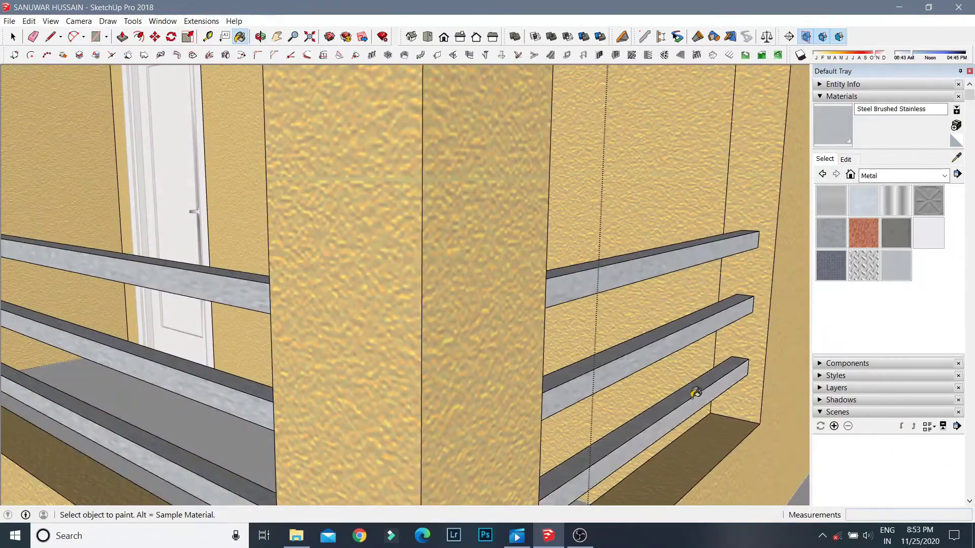
mouse_move(695, 394)
middle_down()
mouse_move(557, 198)
mouse_move(272, 166)
mouse_move(411, 278)
mouse_move(336, 134)
mouse_move(315, 230)
middle_up()
Orbit past the wall and door, then sample the brushed steel from a railing.
mouse_move(621, 174)
middle_down()
mouse_move(637, 254)
mouse_move(382, 292)
mouse_move(784, 322)
middle_up()
scroll(762, 386, down, 5)
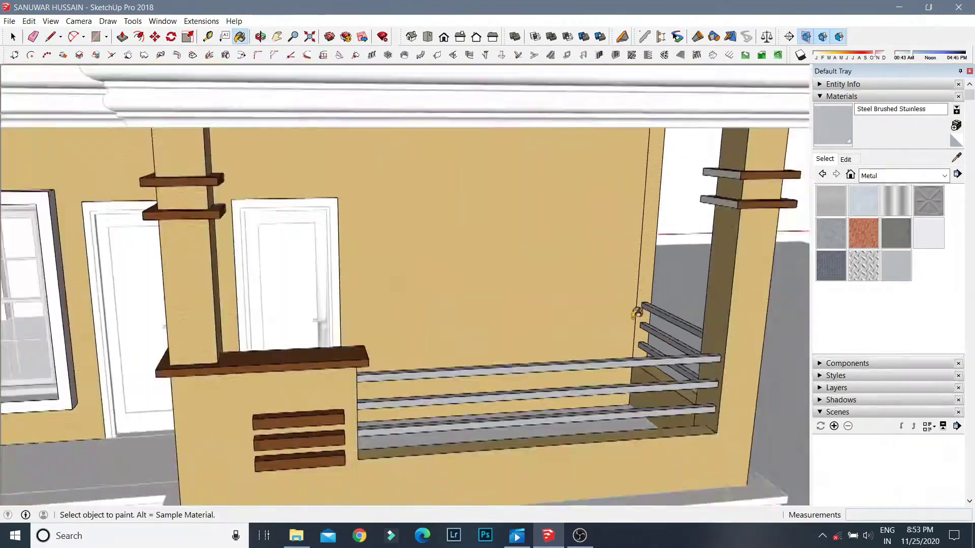
middle_drag(762, 386, 685, 304)
scroll(685, 228, up, 5)
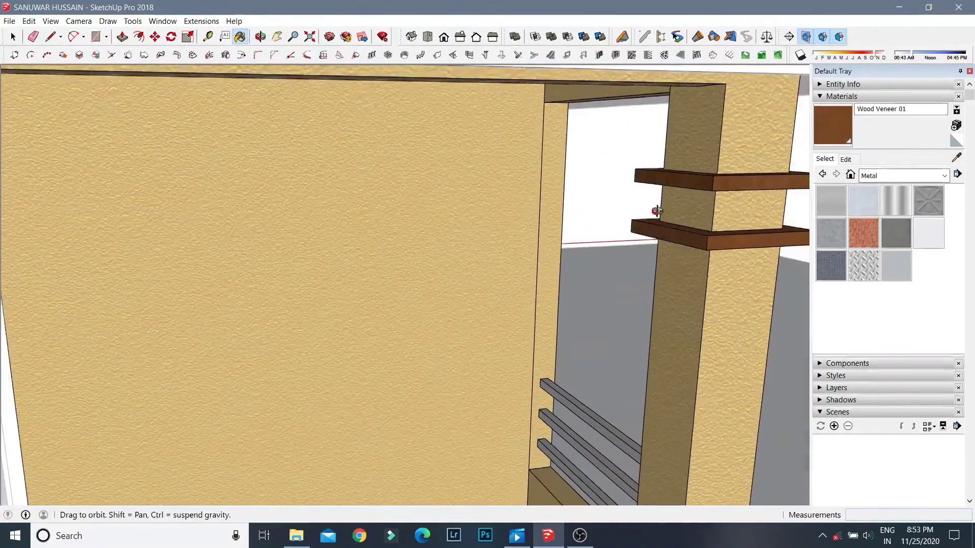
middle_drag(705, 178, 457, 305)
alt+click(416, 416)
mouse_move(416, 416)
middle_down()
mouse_move(416, 308)
mouse_move(400, 327)
mouse_move(353, 313)
mouse_move(620, 226)
middle_up()
Orbit to a high view over the upper wall with the Paint Bucket ready.
scroll(620, 226, down, 10)
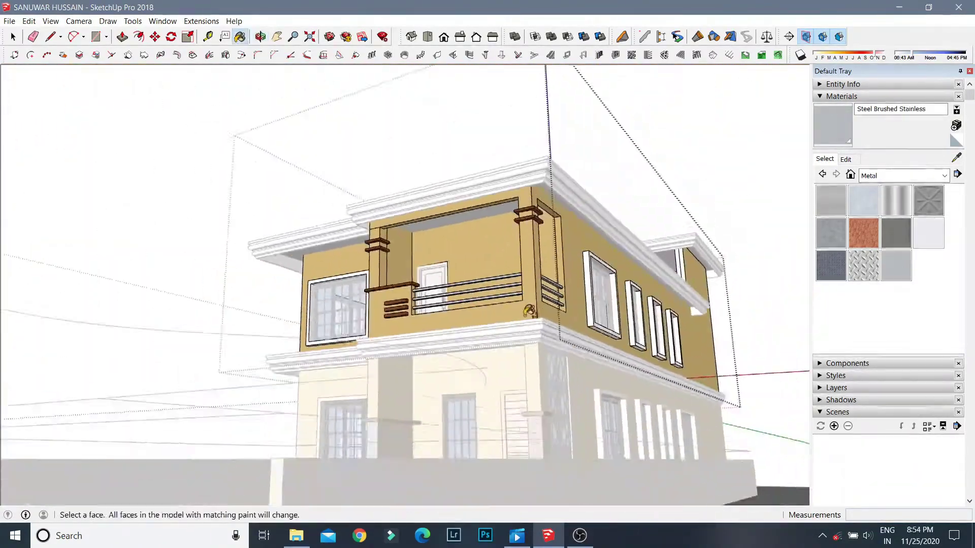
mouse_move(542, 333)
middle_down()
mouse_move(406, 228)
mouse_move(254, 153)
middle_up()
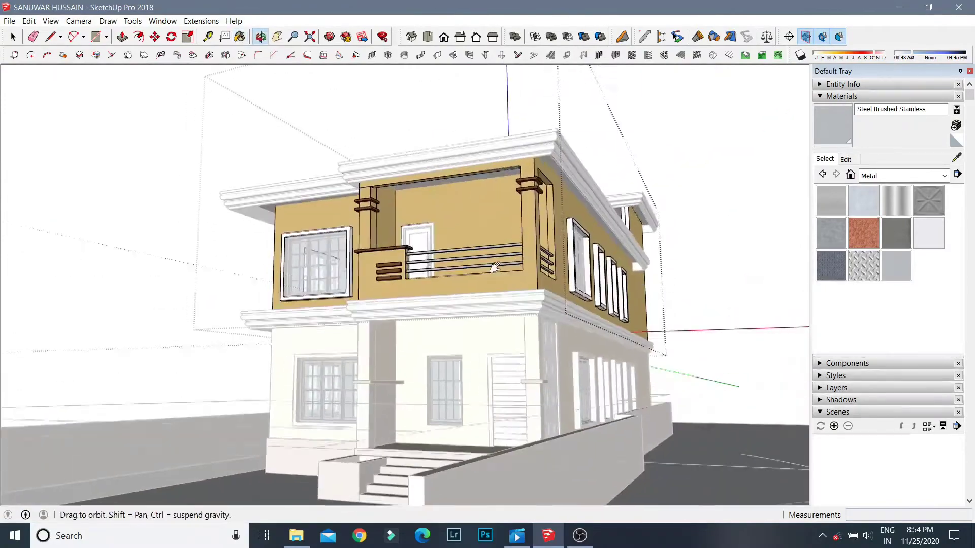
key(space)
scroll(579, 248, up, 5)
middle_drag(579, 249, 457, 203)
key(space)
scroll(406, 168, up, 6)
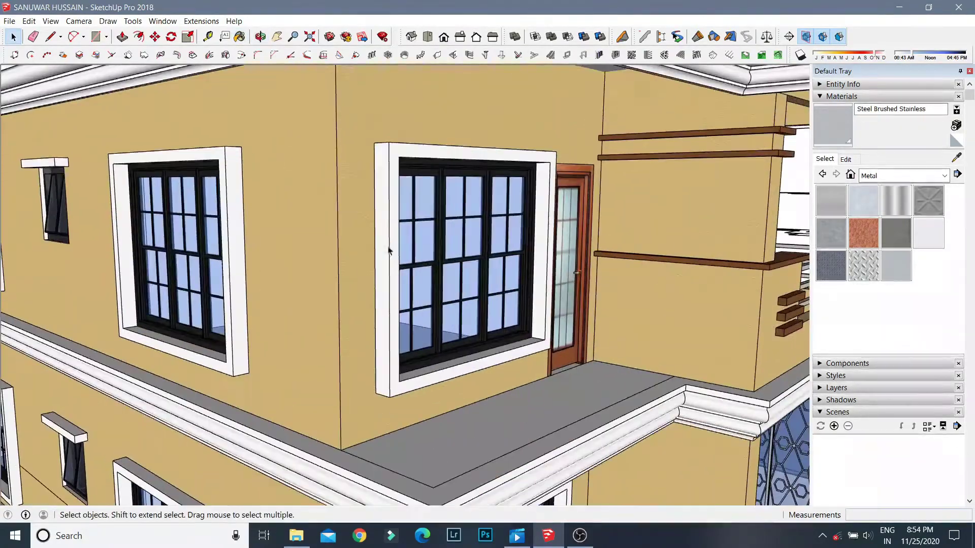
key(b)
scroll(397, 159, up, 2)
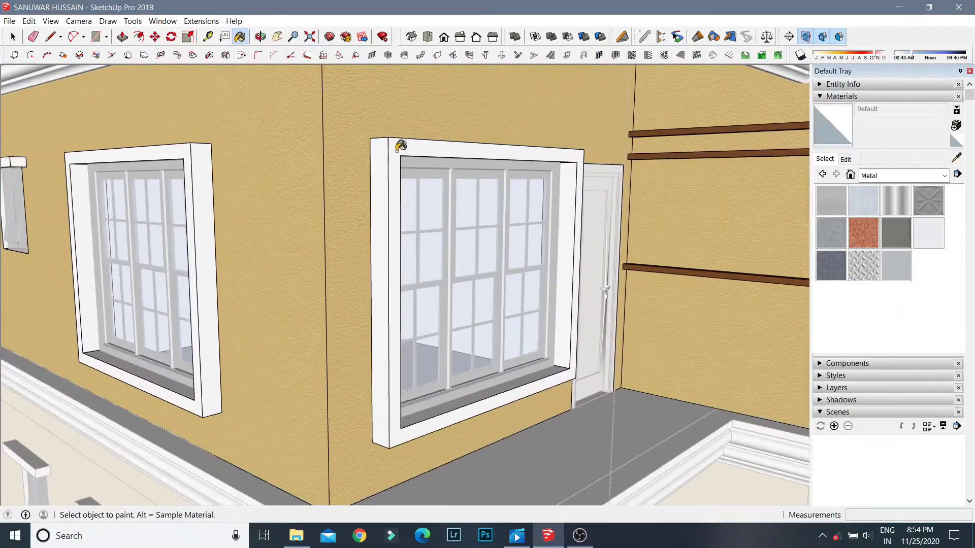
scroll(401, 146, down, 5)
scroll(446, 285, up, 5)
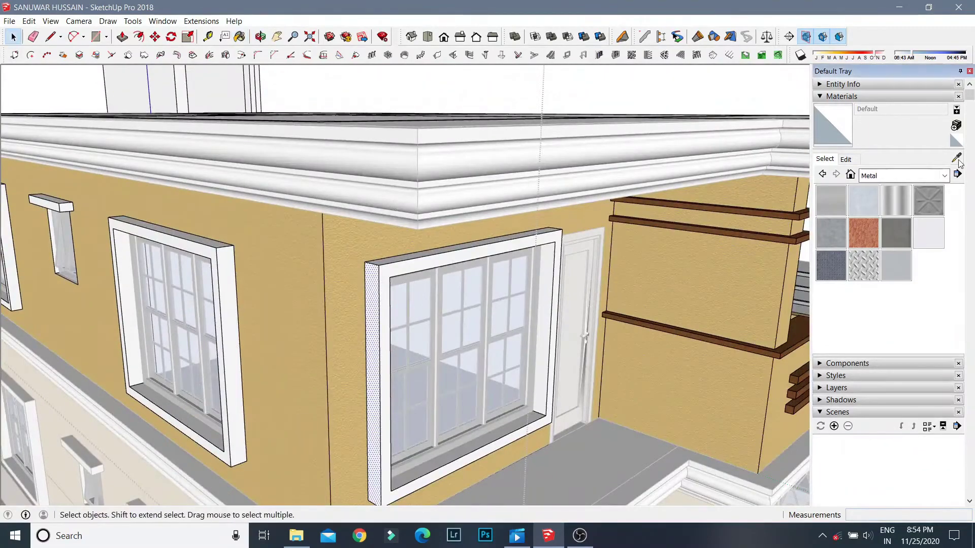
key(b)
scroll(660, 254, up, 3)
Take Wood Veneer 01 and bring the upper window wall above the cornice into view.
alt+click(681, 190)
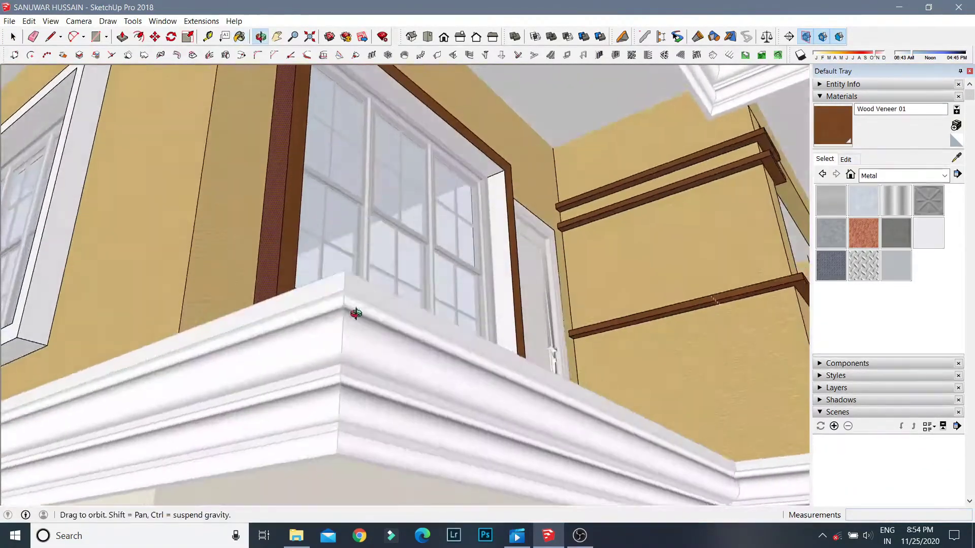
mouse_move(243, 259)
middle_down()
mouse_move(463, 338)
mouse_move(192, 217)
mouse_move(213, 311)
middle_up()
scroll(472, 329, up, 1)
scroll(375, 401, down, 1)
scroll(474, 227, up, 4)
scroll(474, 227, down, 3)
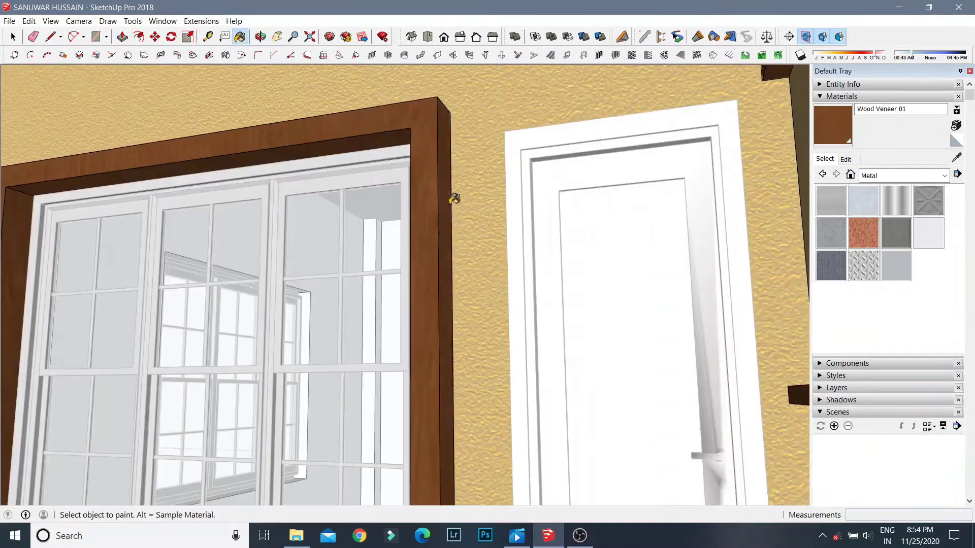
mouse_move(452, 196)
middle_down()
mouse_move(435, 298)
mouse_move(142, 203)
mouse_move(457, 220)
mouse_move(381, 266)
mouse_move(533, 244)
mouse_move(270, 298)
middle_up()
scroll(381, 265, up, 3)
scroll(532, 244, down, 4)
mouse_move(255, 147)
middle_down()
mouse_move(214, 143)
mouse_move(231, 236)
middle_up()
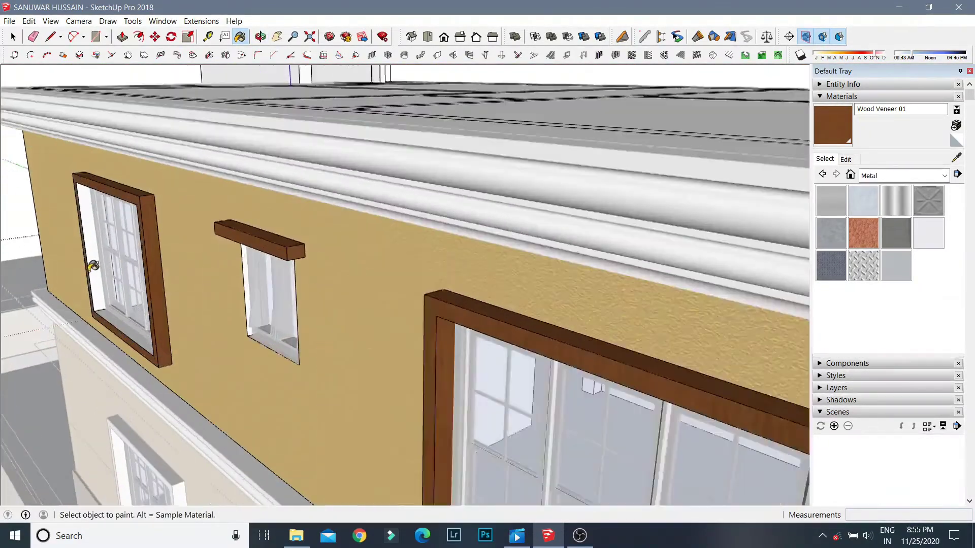
Paint the upper-floor window frames brown with Wood Veneer 01 along the wall.
middle_drag(93, 265, 170, 331)
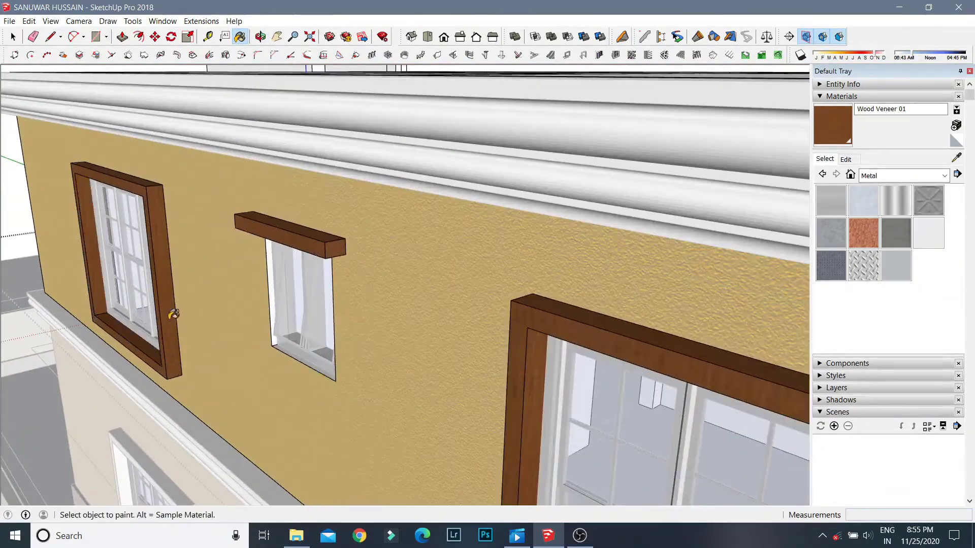
scroll(636, 304, up, 3)
middle_drag(454, 224, 306, 239)
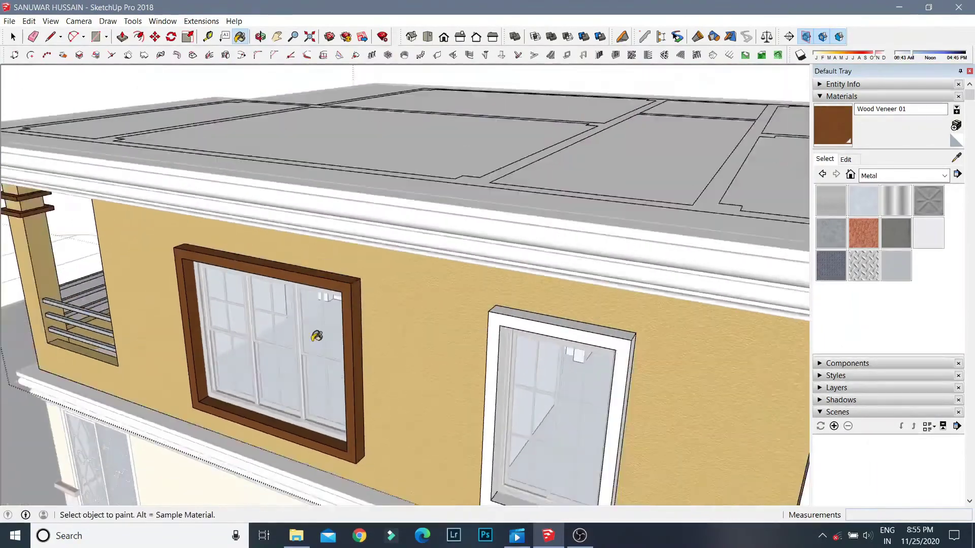
mouse_move(316, 336)
middle_down()
mouse_move(520, 204)
mouse_move(620, 348)
mouse_move(576, 232)
mouse_move(464, 322)
mouse_move(385, 181)
mouse_move(349, 372)
middle_up()
mouse_move(303, 202)
middle_down()
mouse_move(446, 174)
mouse_move(559, 347)
middle_up()
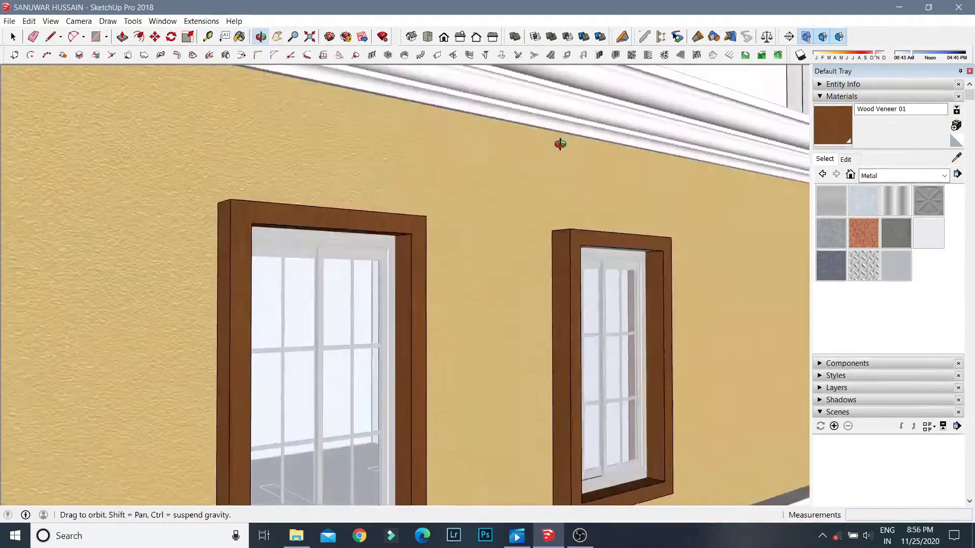
middle_drag(560, 144, 649, 289)
middle_drag(359, 361, 603, 376)
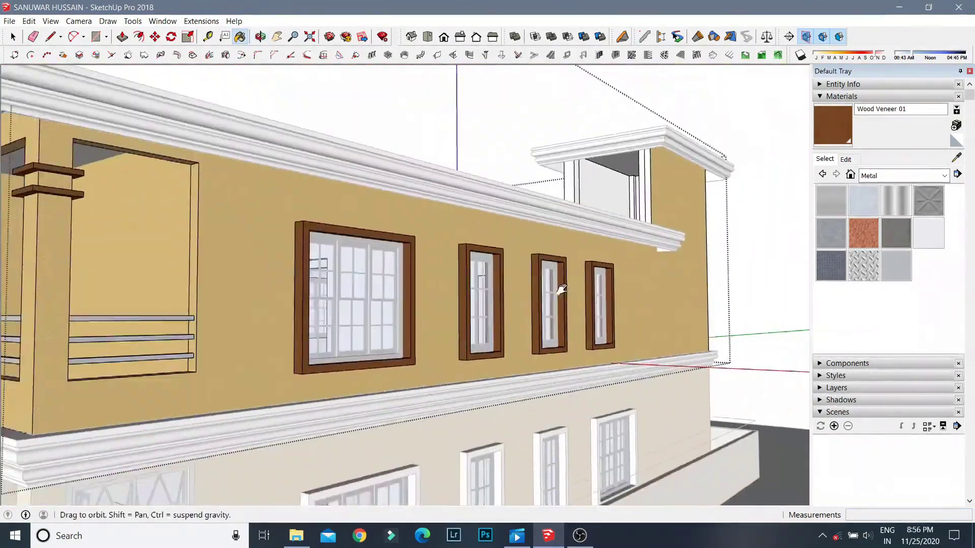
Move to a close corner view of a ground-floor window, Paint Bucket re-selected.
middle_drag(561, 289, 445, 272)
scroll(145, 159, down, 3)
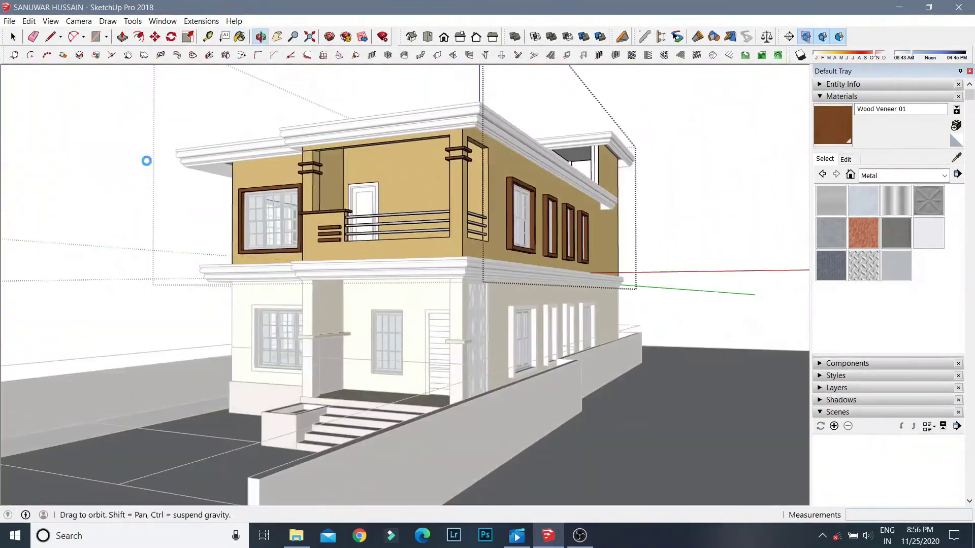
middle_drag(146, 159, 356, 254)
key(space)
scroll(488, 354, up, 5)
middle_drag(489, 353, 407, 310)
scroll(395, 311, up, 4)
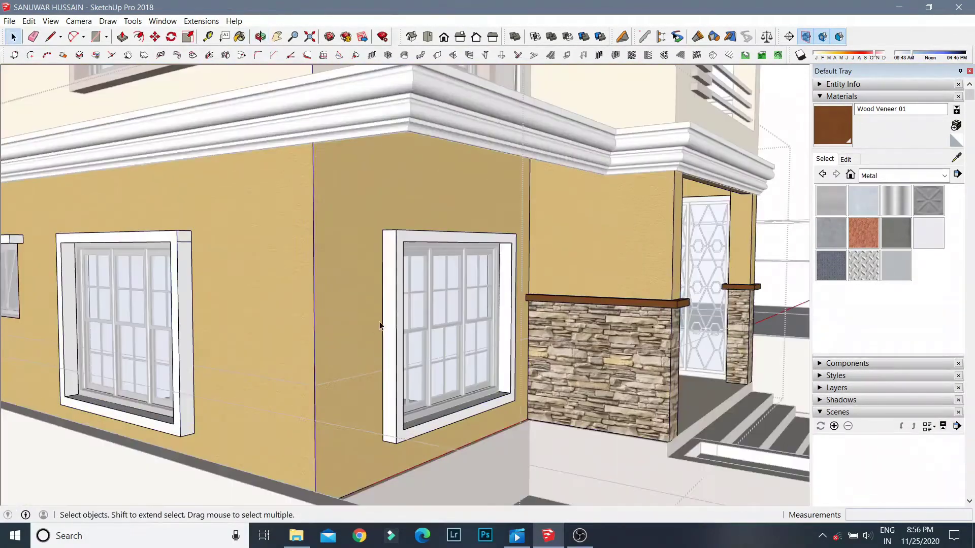
key(b)
Frame the ground-floor window beside the stone column with Wood Veneer 01.
middle_drag(512, 328, 387, 279)
scroll(226, 386, up, 4)
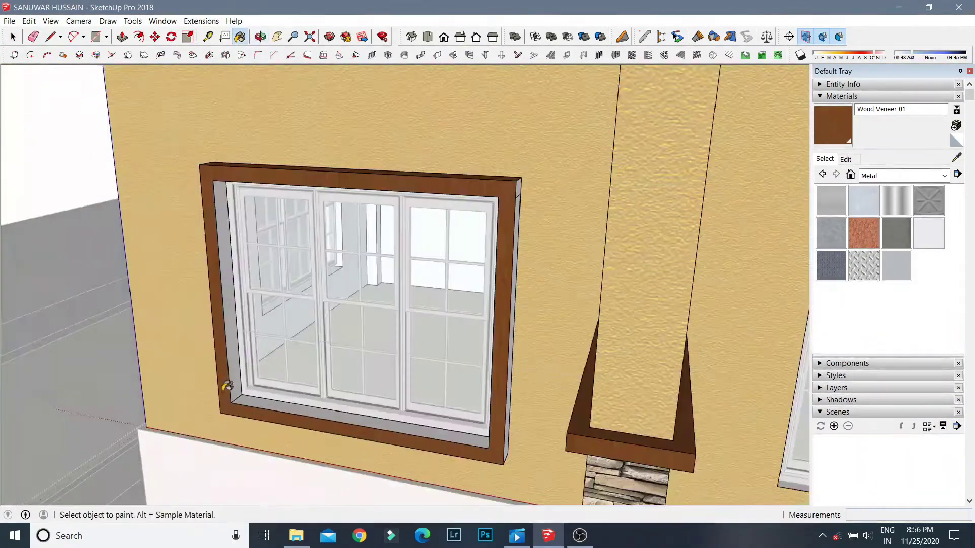
scroll(498, 419, up, 3)
mouse_move(510, 420)
middle_down()
mouse_move(504, 167)
mouse_move(298, 180)
mouse_move(438, 330)
middle_up()
scroll(584, 350, down, 5)
middle_drag(584, 351, 399, 186)
scroll(468, 226, up, 2)
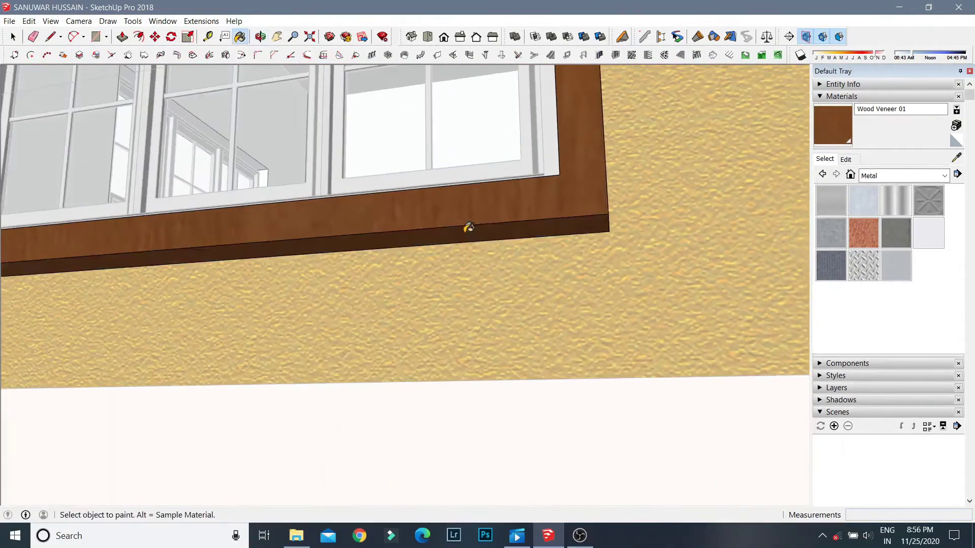